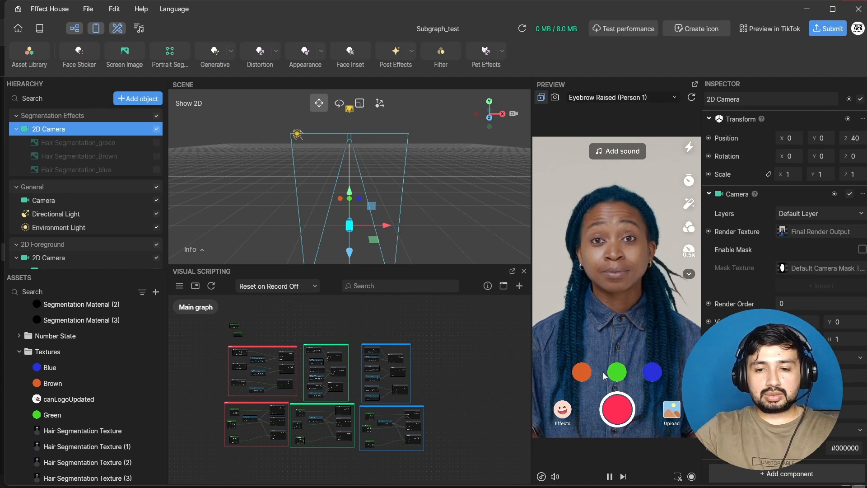
# Test the brown, green and blue hair colour buttons in the effect preview.
pyautogui.click(583, 373)
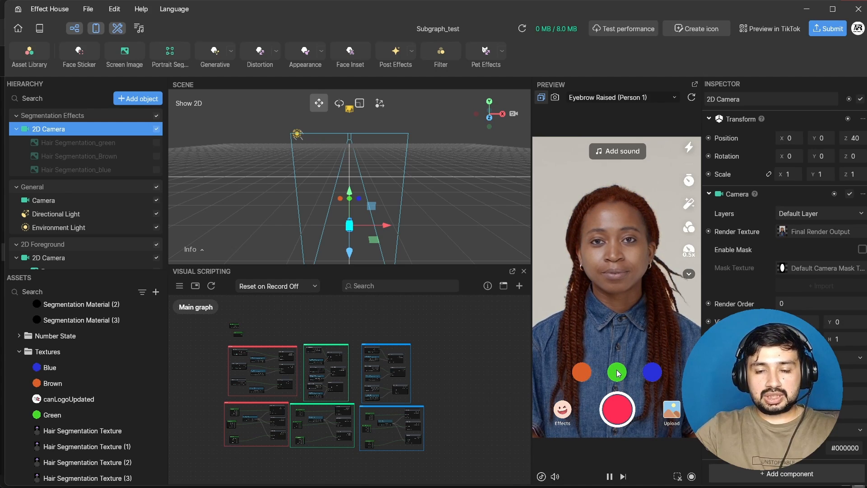
pyautogui.click(618, 372)
pyautogui.click(652, 372)
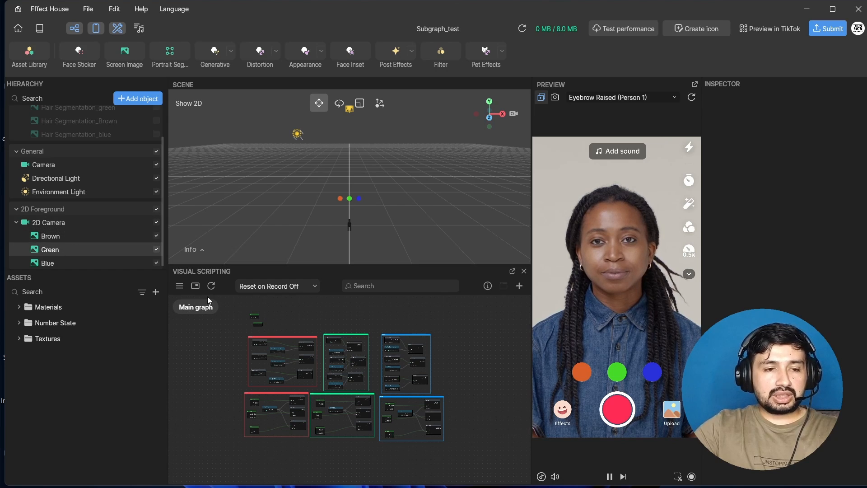
# Search the computer for Photoshop and launch Adobe Photoshop CC 2019.
pyautogui.click(346, 474)
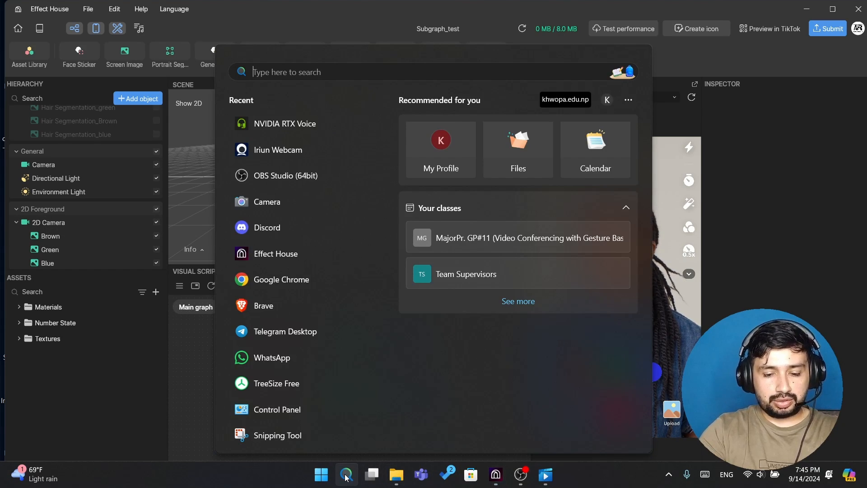
pyautogui.write('pho')
pyautogui.press('Down')
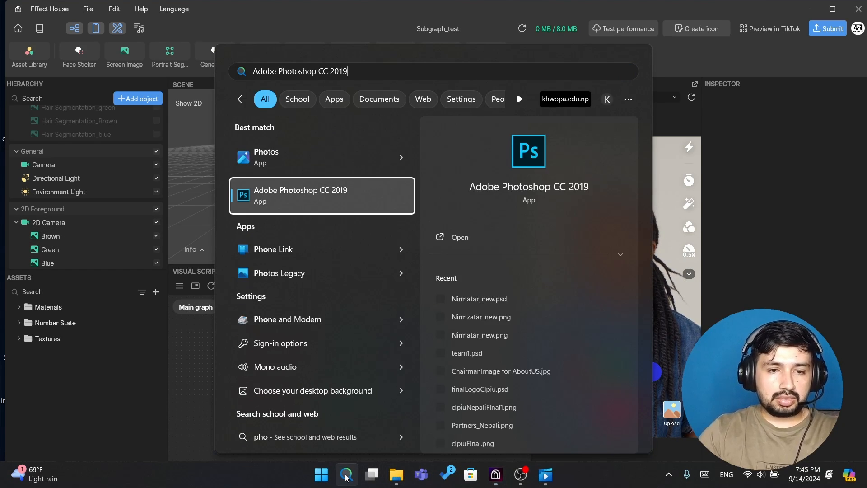
pyautogui.press('Return')
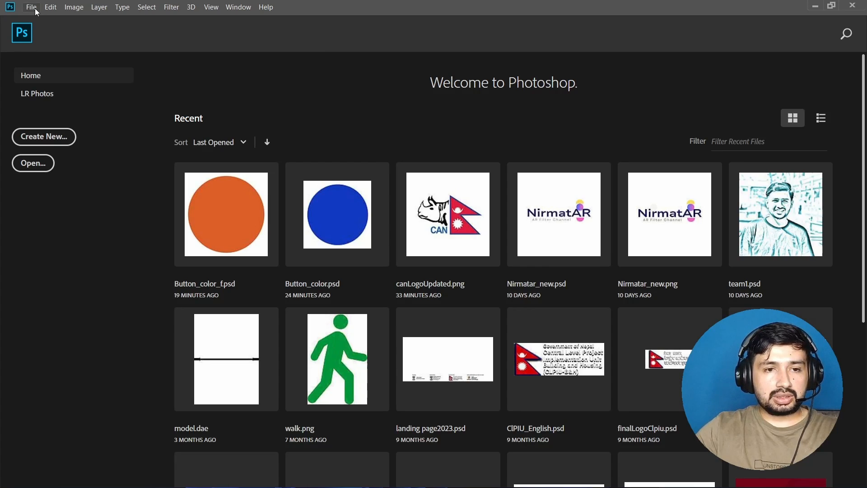
# Create a new document 1000 pixels wide and 1000 pixels high with a transparent background.
pyautogui.click(34, 8)
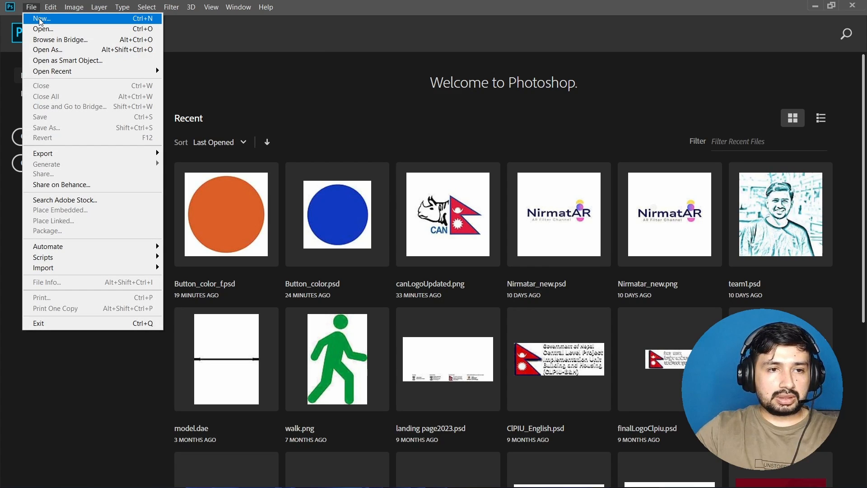
pyautogui.click(41, 19)
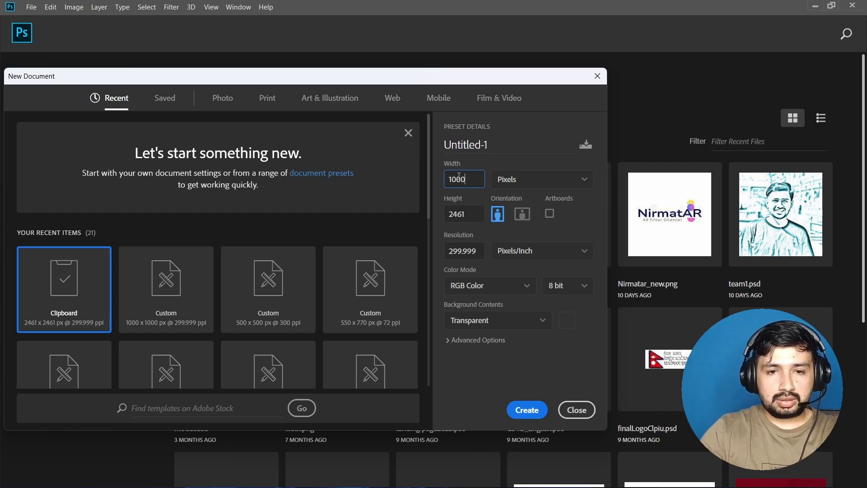
pyautogui.doubleClick(456, 215)
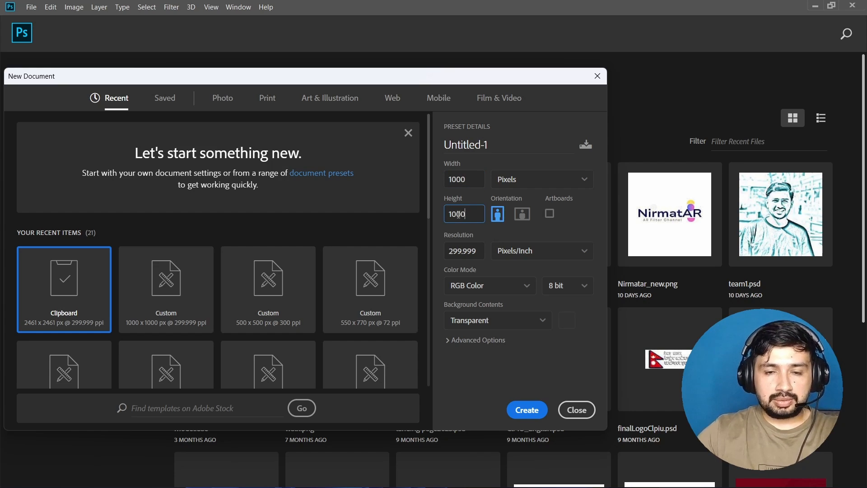
pyautogui.click(527, 411)
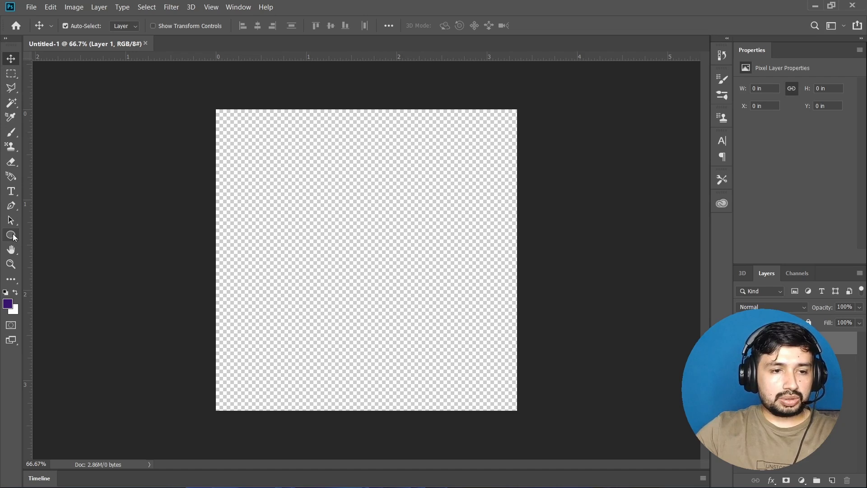
# Draw an ellipse shape on the canvas and set its width and height to 920 px.
pyautogui.click(11, 235)
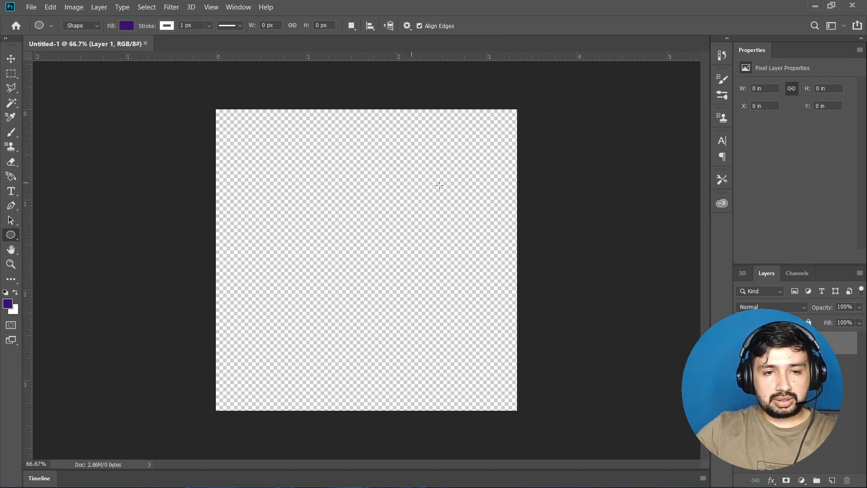
pyautogui.moveTo(264, 161); pyautogui.dragTo(496, 393)
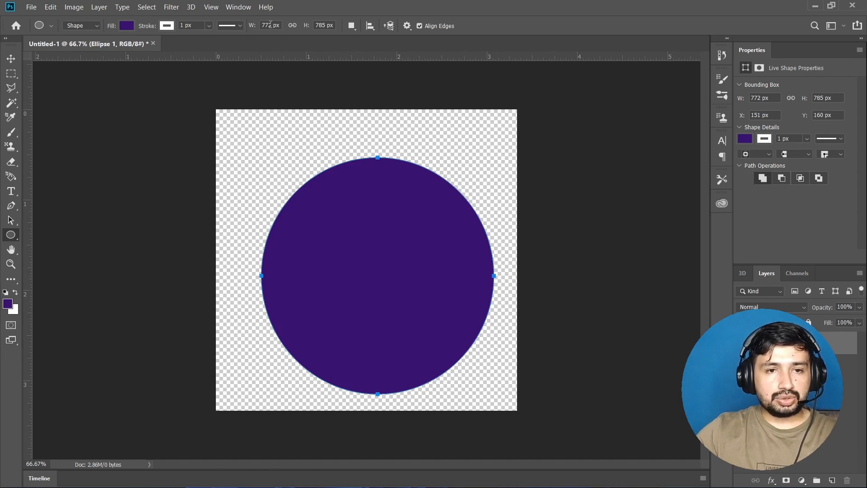
pyautogui.doubleClick(267, 25)
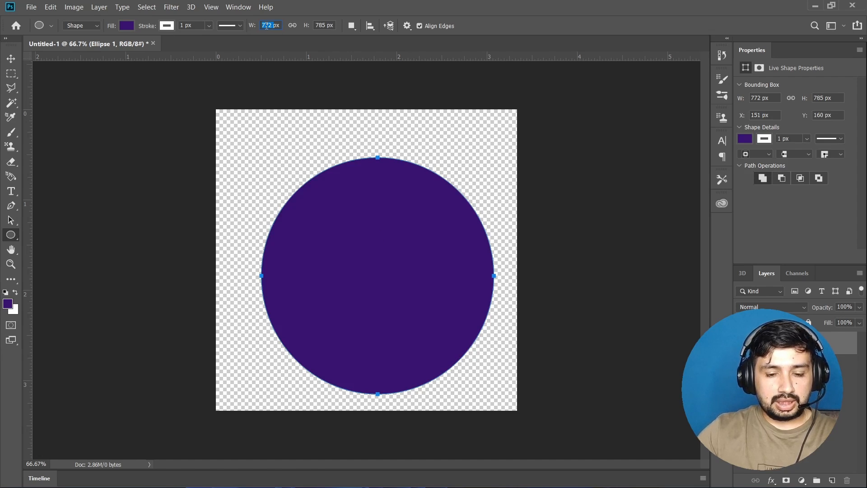
pyautogui.write('92')
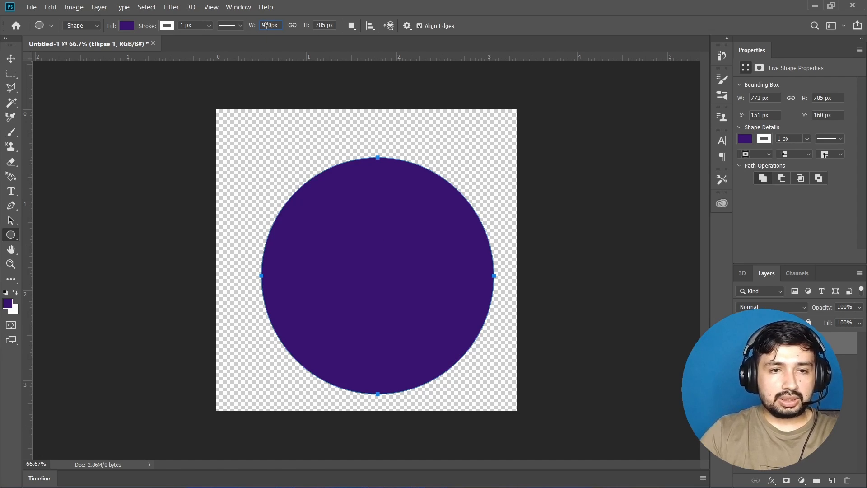
pyautogui.write('0')
pyautogui.press('Return')
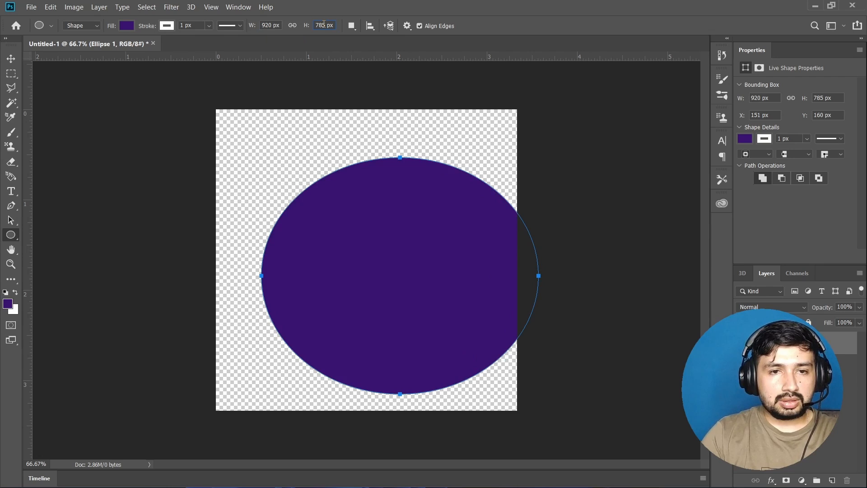
pyautogui.write('920')
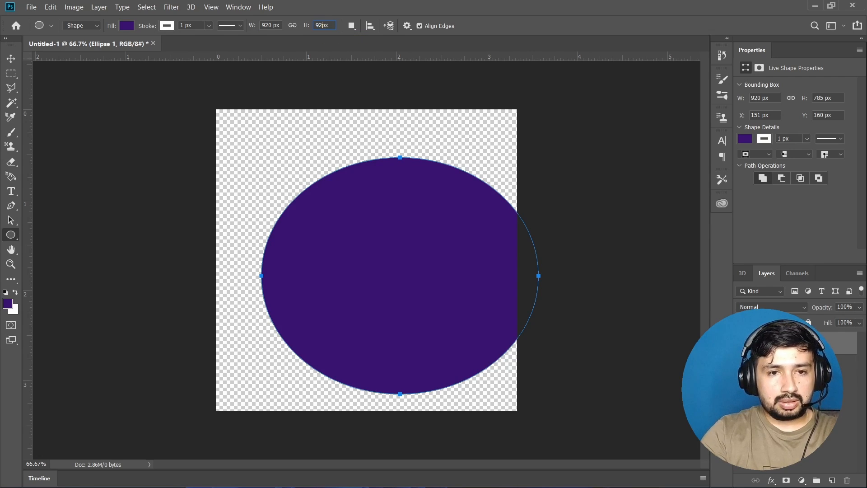
pyautogui.press('Return')
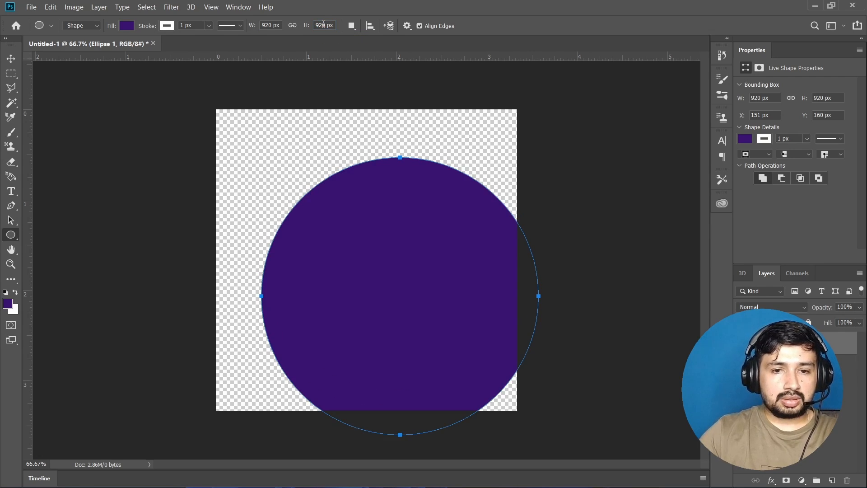
# Centre the circle on the canvas and change its fill colour to green #12b835.
pyautogui.click(11, 59)
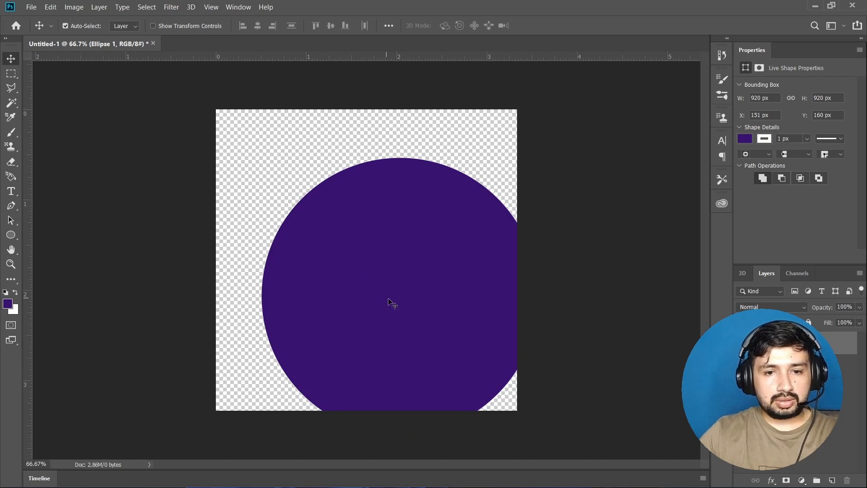
pyautogui.moveTo(447, 309); pyautogui.dragTo(420, 275)
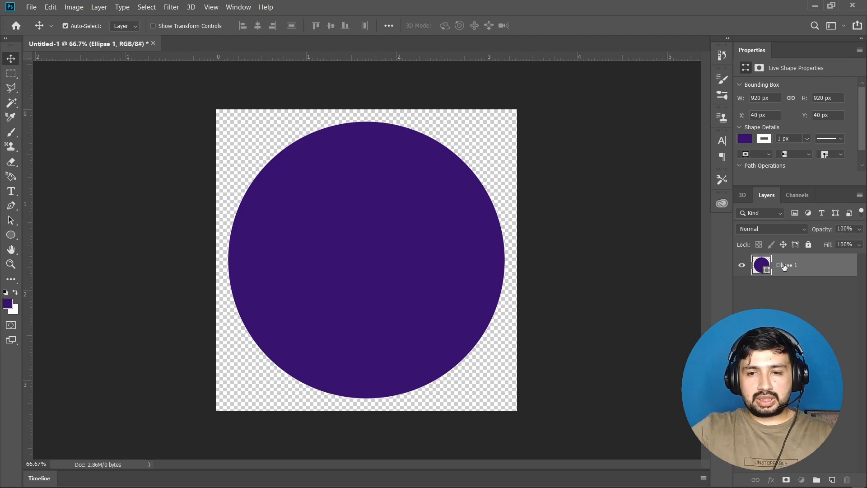
pyautogui.doubleClick(763, 268)
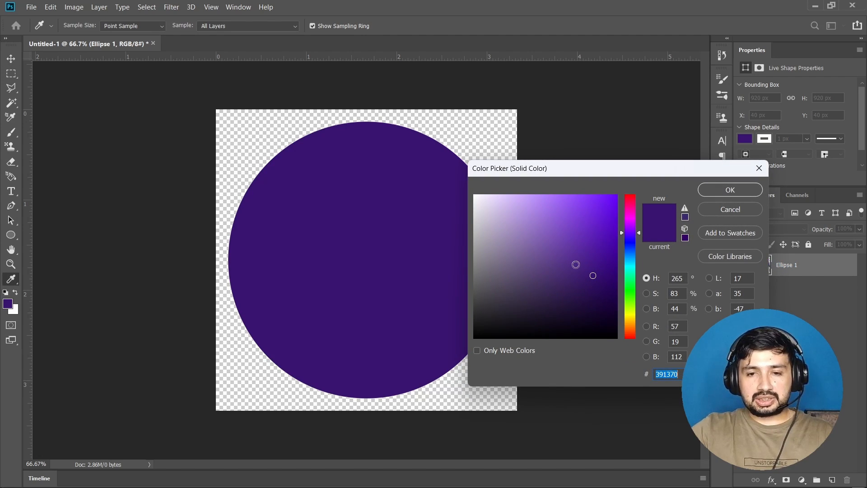
pyautogui.click(598, 240)
pyautogui.moveTo(598, 240)
pyautogui.mouseDown()
pyautogui.moveTo(600, 232)
pyautogui.moveTo(630, 266)
pyautogui.mouseUp()
pyautogui.write('12b835')
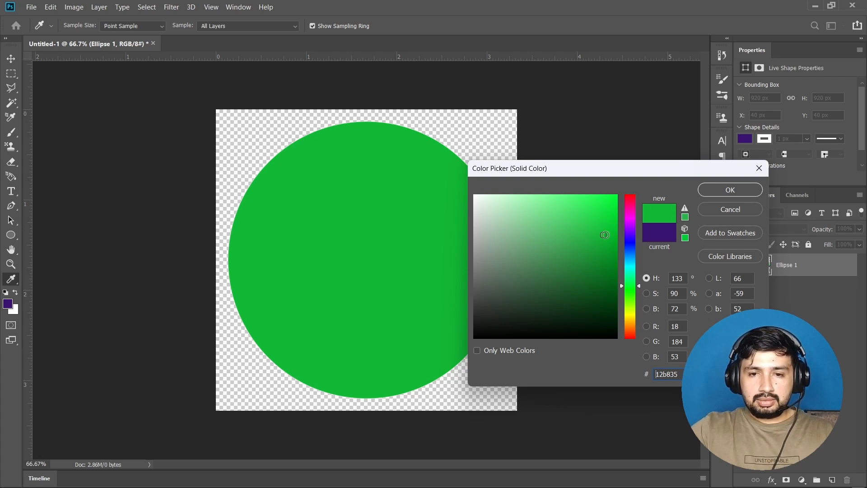
pyautogui.click(713, 189)
pyautogui.click(31, 7)
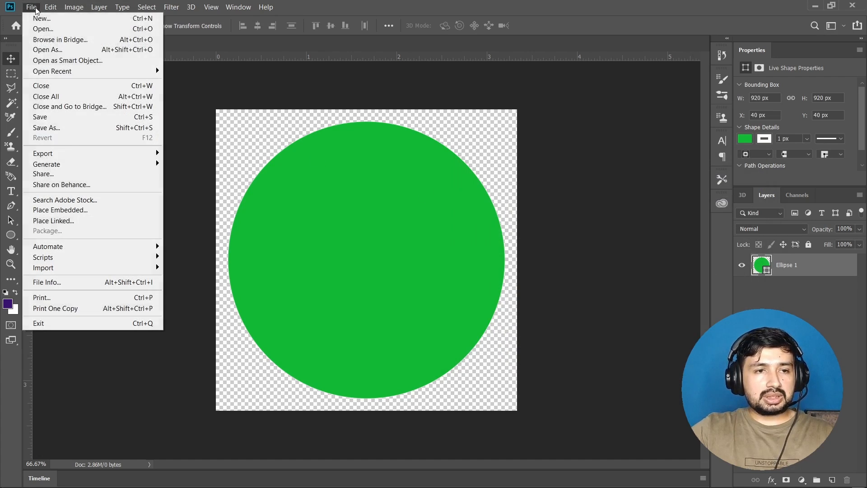
pyautogui.click(105, 127)
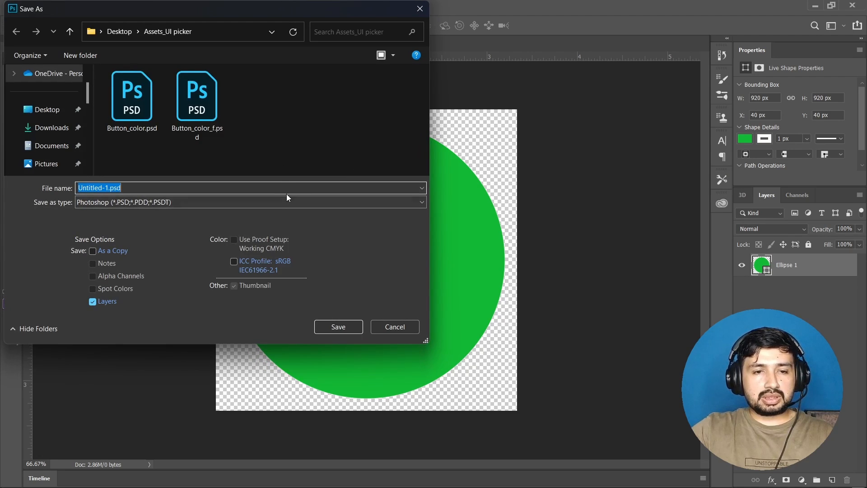
pyautogui.click(277, 201)
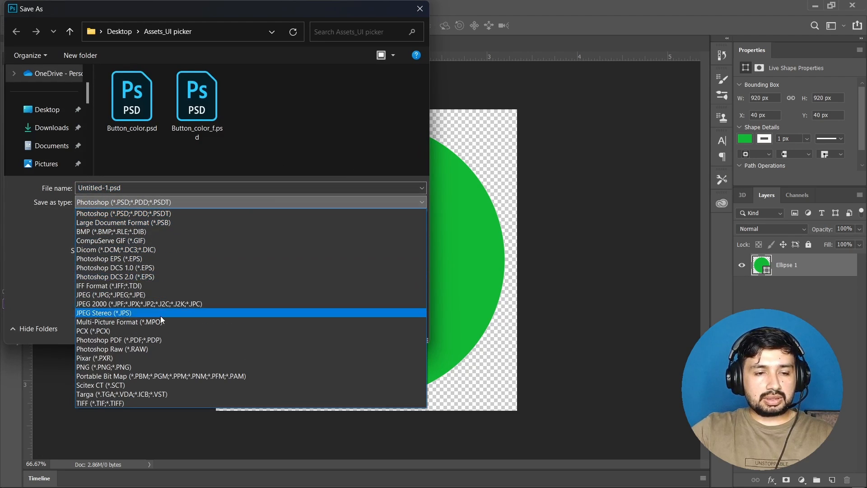
pyautogui.click(112, 367)
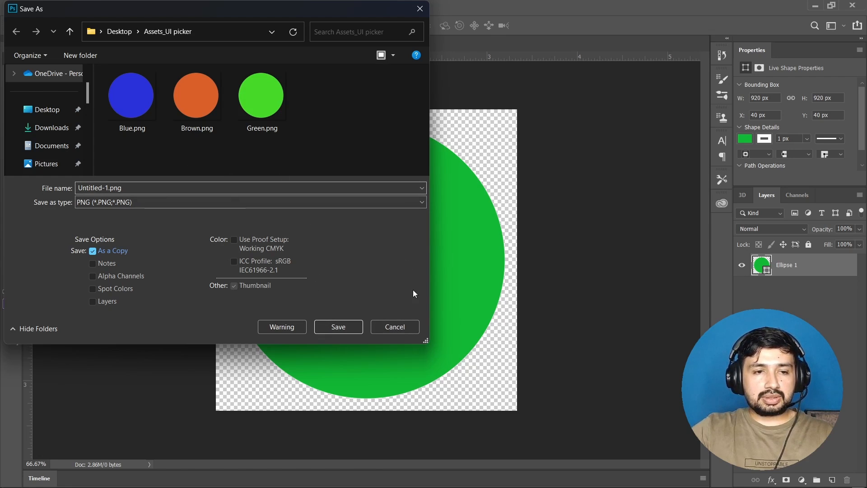
pyautogui.click(408, 327)
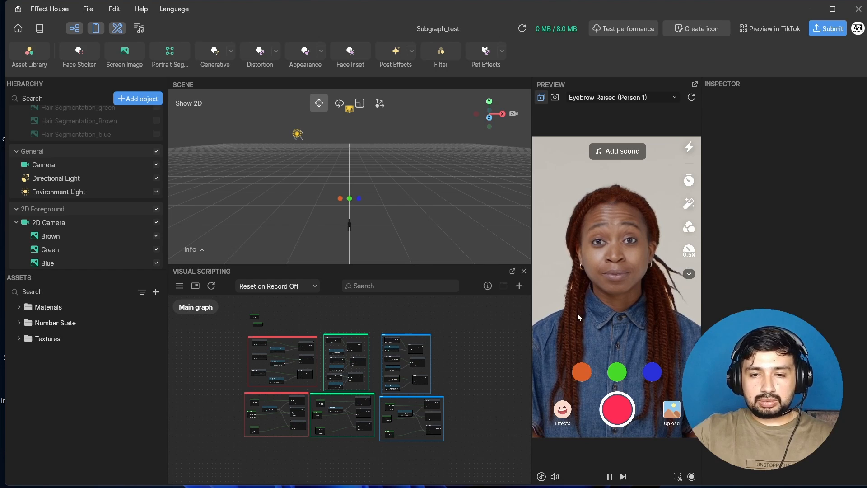
# Switch to Effect House and test the green and blue hair colour buttons in the preview.
pyautogui.click(617, 373)
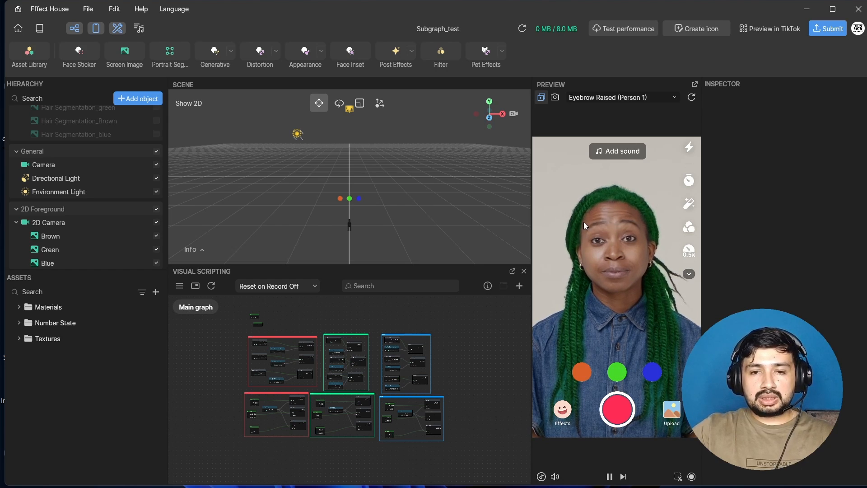
pyautogui.click(656, 376)
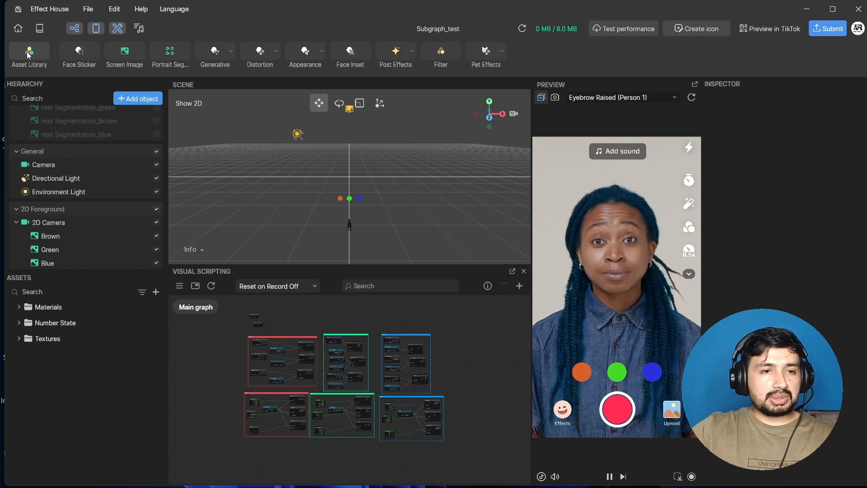
# Start a new blank project in place of the Subgraph_test project.
pyautogui.click(88, 10)
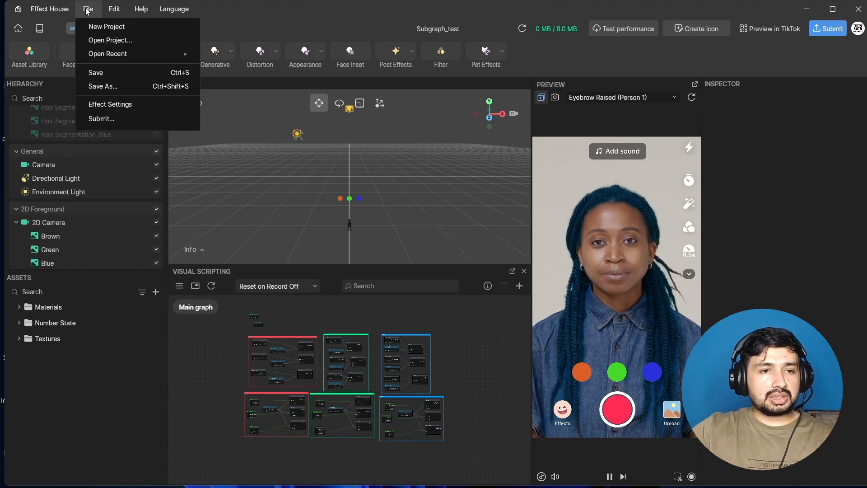
pyautogui.click(107, 27)
pyautogui.click(520, 276)
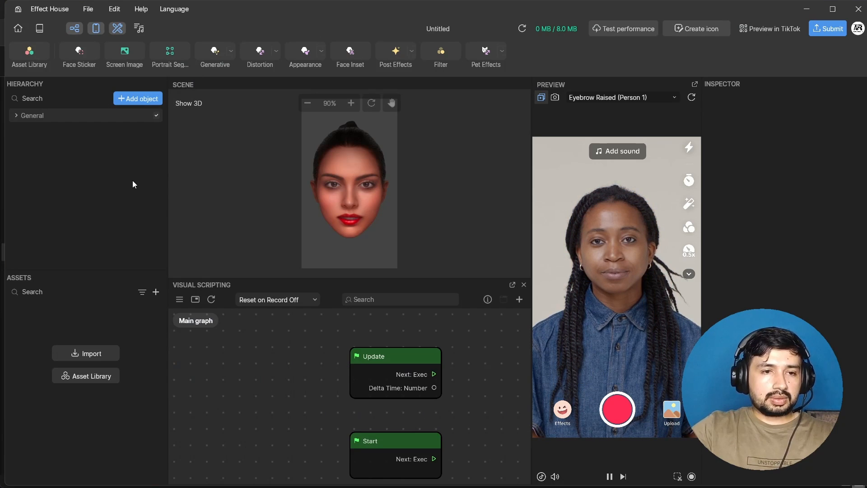
# Import Blue.png, Brown.png and Green.png from the Assets_UI picker folder into the project assets.
pyautogui.click(91, 354)
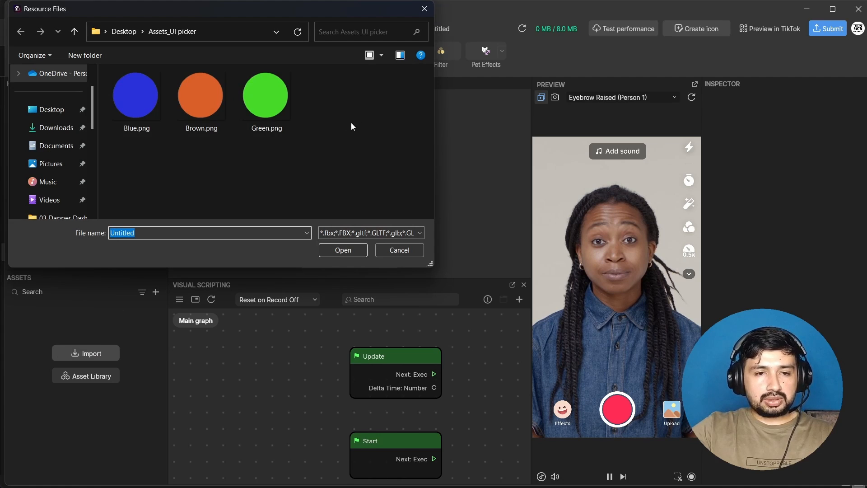
pyautogui.moveTo(351, 124); pyautogui.dragTo(135, 91)
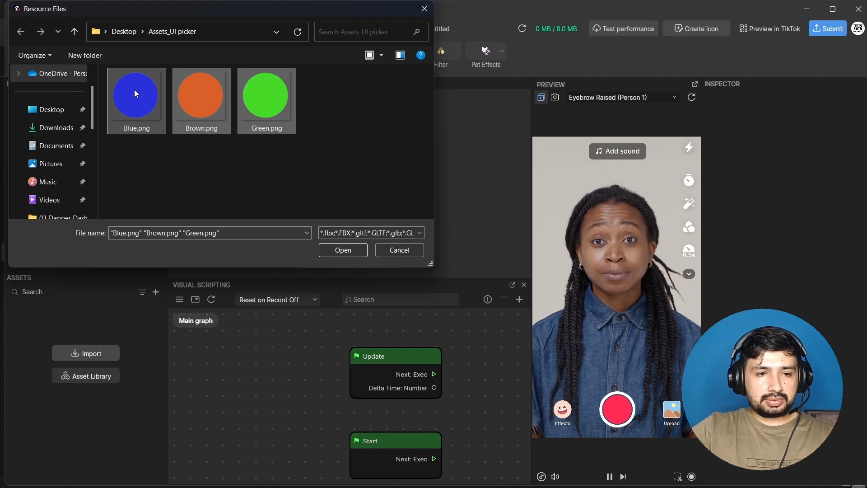
pyautogui.click(351, 251)
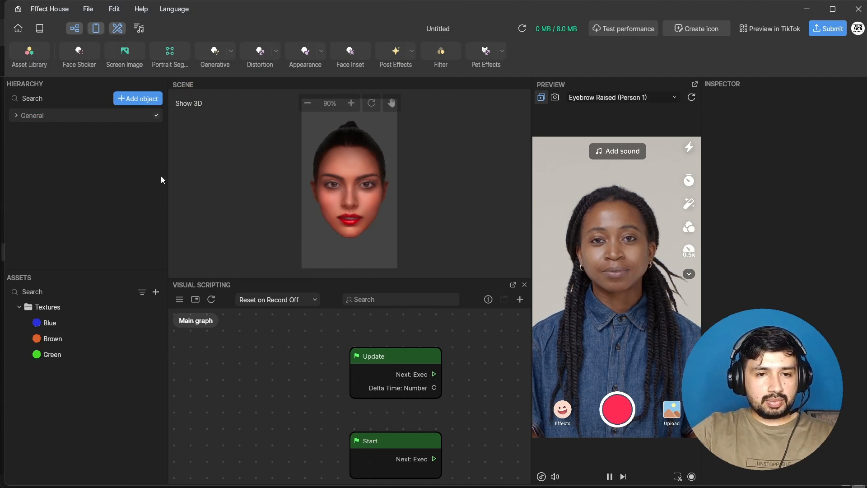
# Add a Screen Image object and shrink it to about 219 by 389 in the upper-left corner of the scene frame.
pyautogui.click(125, 102)
pyautogui.scroll(-4, 221, 243)
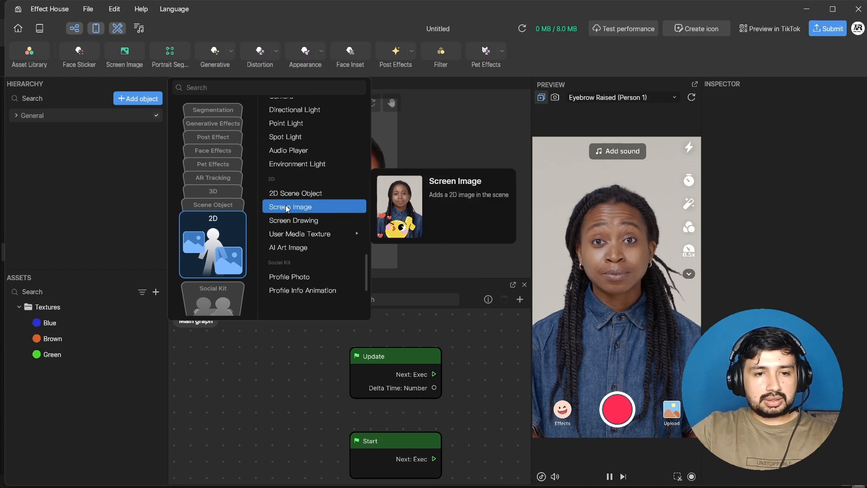
pyautogui.click(288, 207)
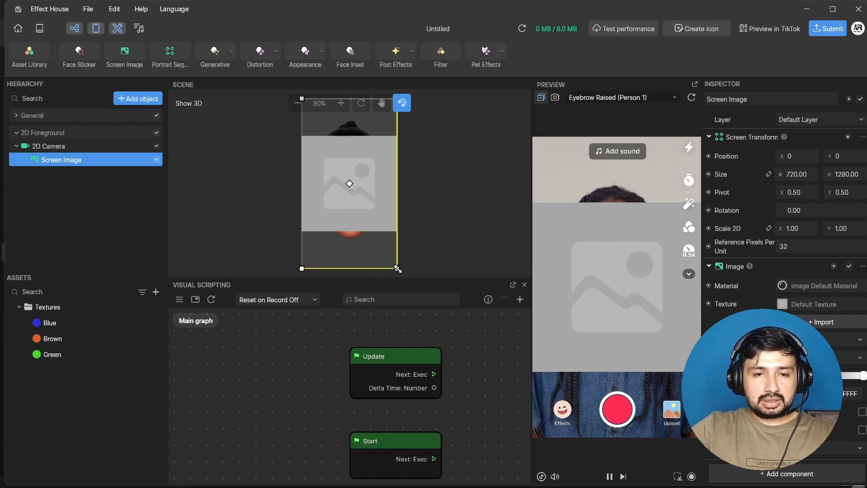
pyautogui.moveTo(398, 269); pyautogui.dragTo(332, 179)
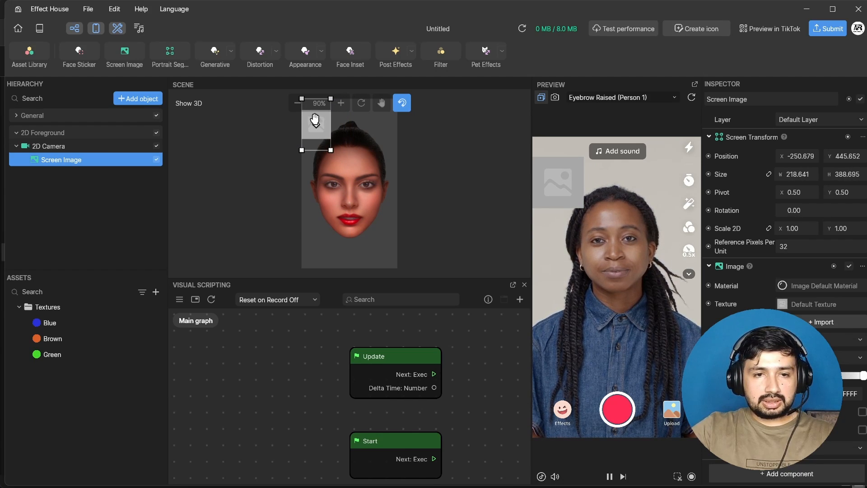
# Place the screen image near the scene frame's lower-left corner at about 141 by 251, and rename it Brown.
pyautogui.moveTo(316, 124); pyautogui.dragTo(334, 249)
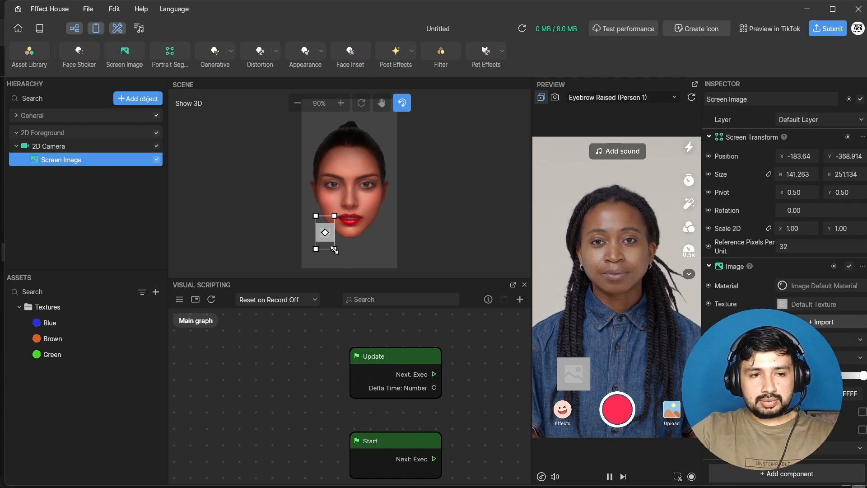
pyautogui.rightClick(83, 161)
pyautogui.click(105, 183)
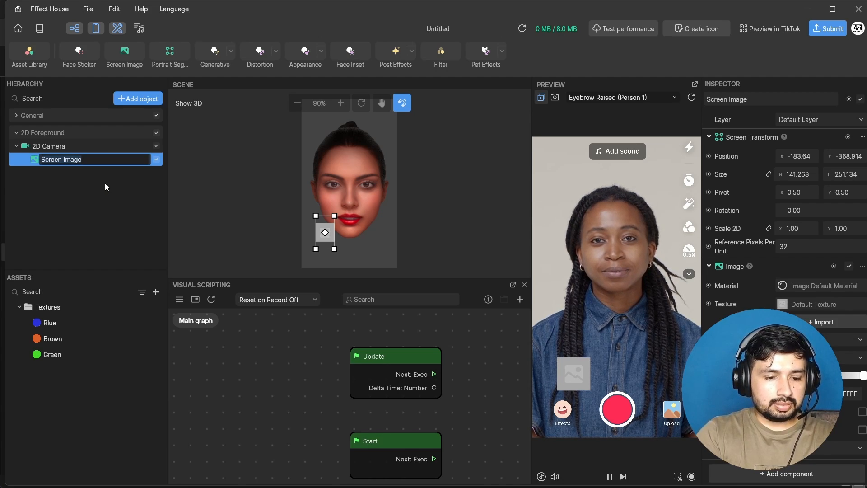
pyautogui.press('BackSpace')
pyautogui.write('Brown')
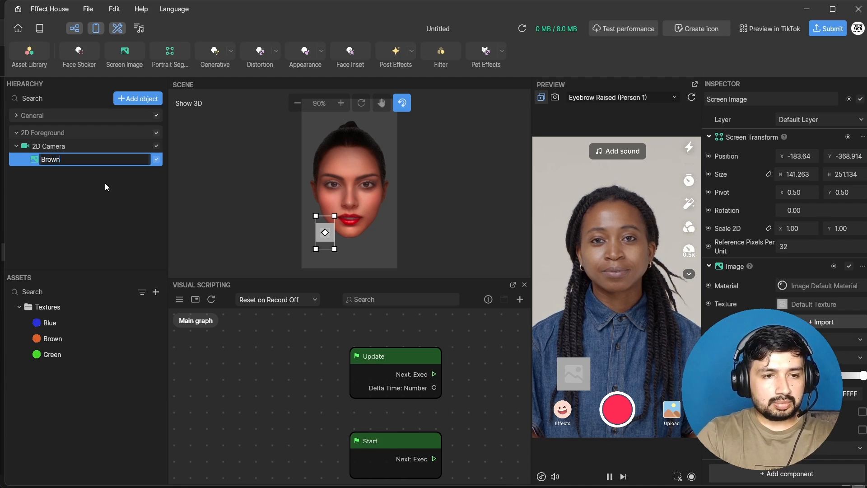
pyautogui.press('Return')
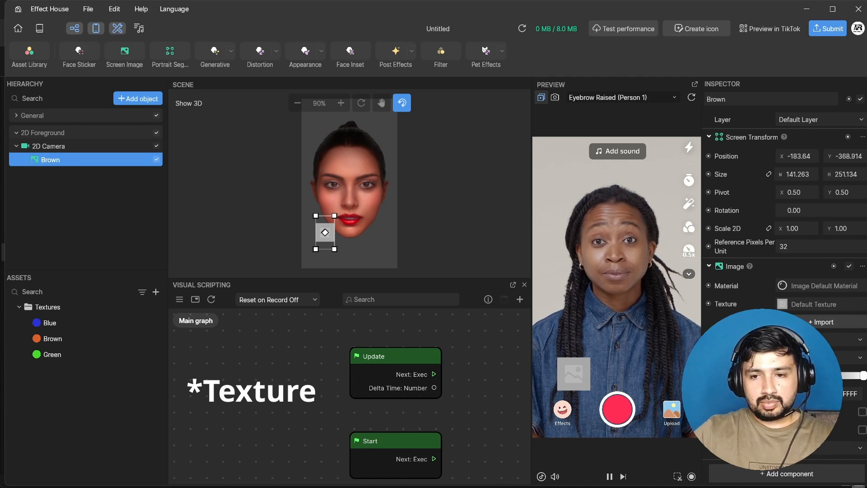
# Assign the Brown texture to the Brown image and shrink it to about 122 by 217.
pyautogui.click(802, 304)
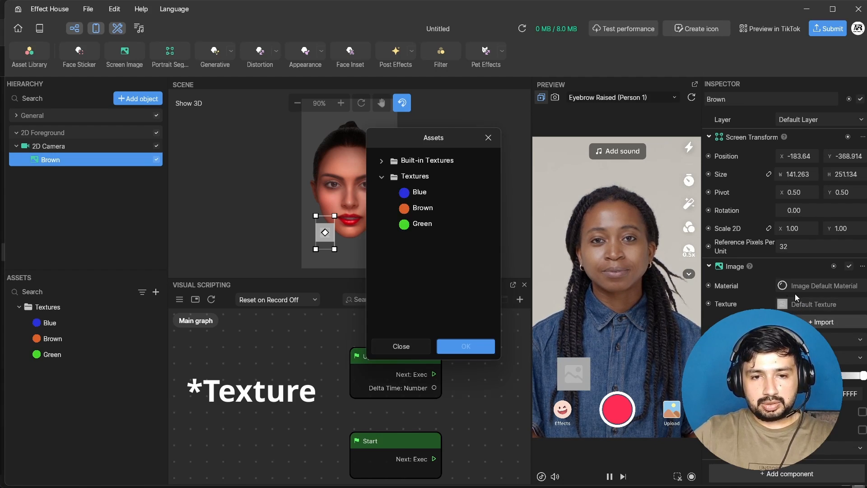
pyautogui.doubleClick(435, 211)
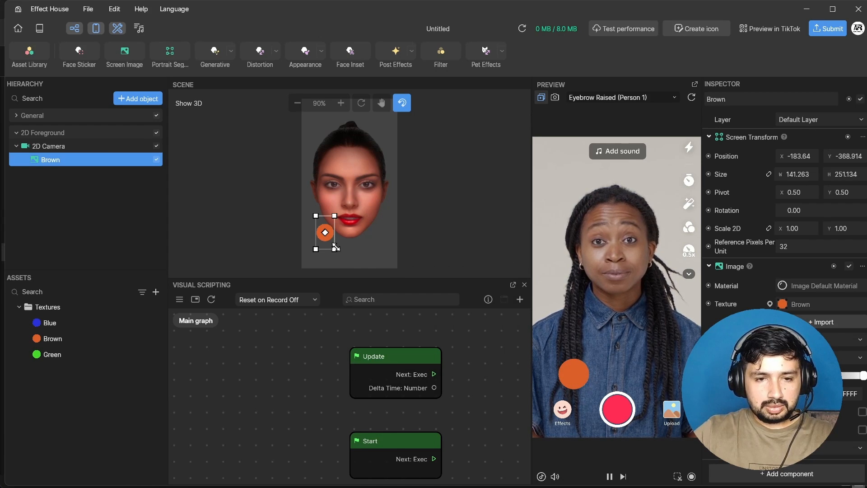
pyautogui.moveTo(335, 250); pyautogui.dragTo(333, 246)
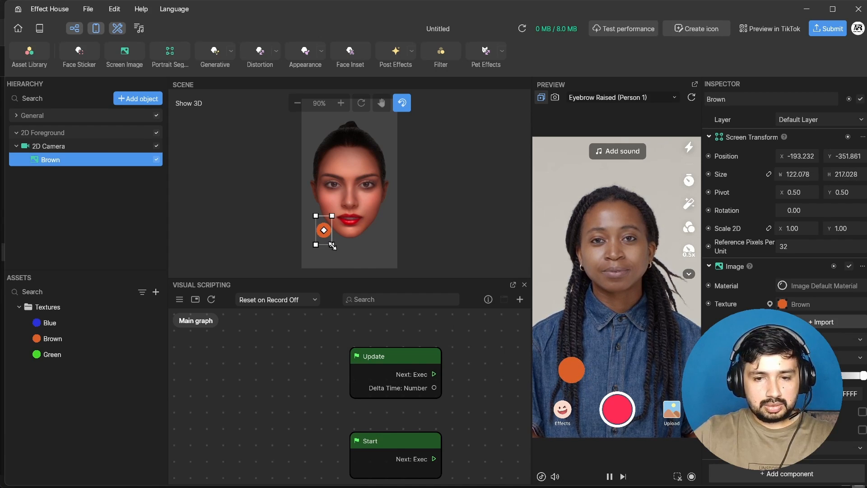
# Duplicate the Brown image twice under the 2D Camera.
pyautogui.doubleClick(72, 162)
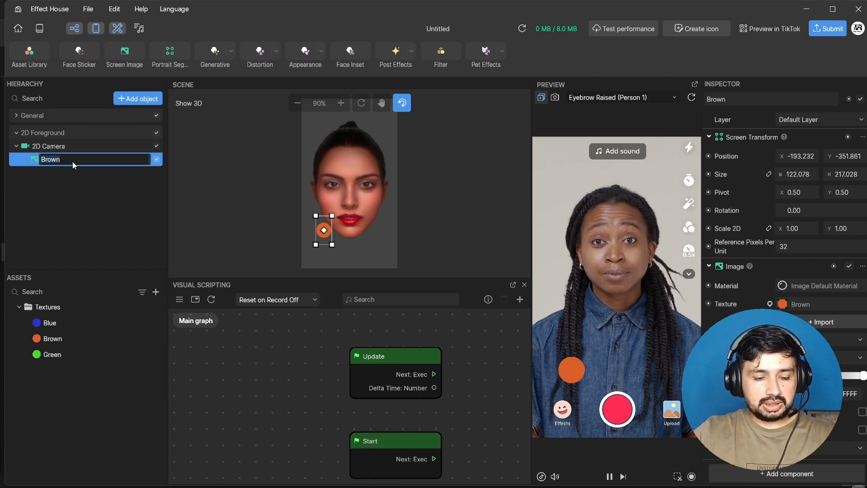
pyautogui.click(90, 180)
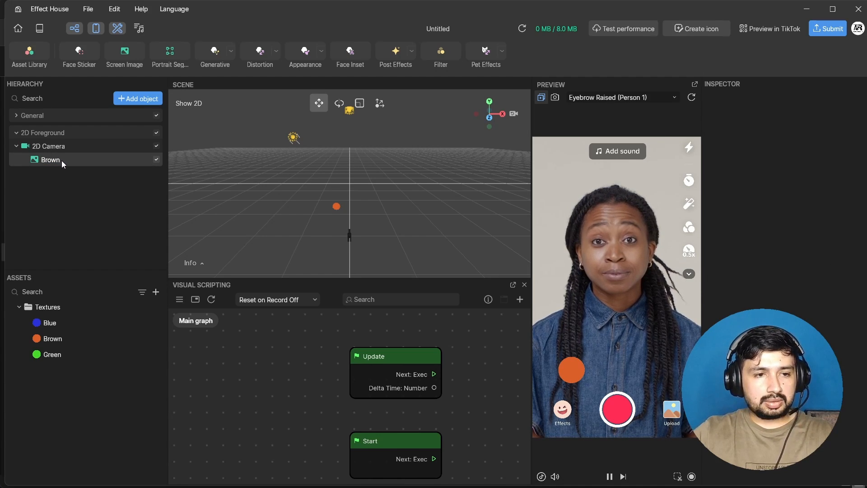
pyautogui.click(61, 160)
pyautogui.hotkey('ctrl', 'd')
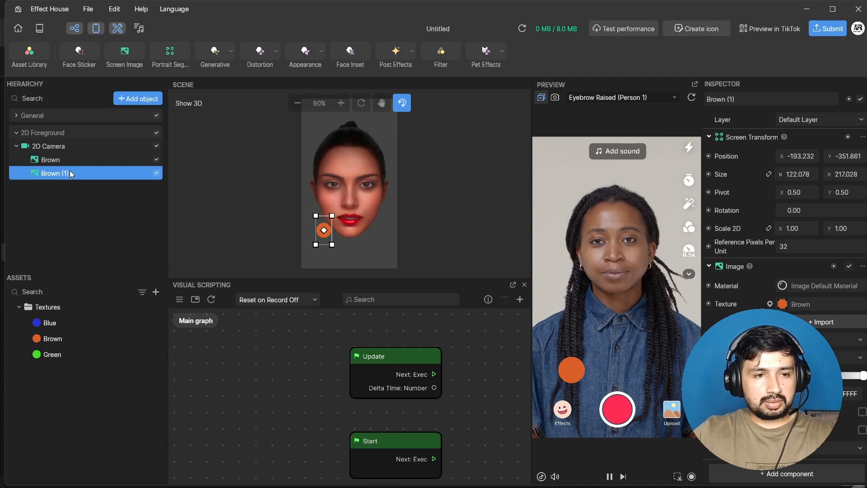
pyautogui.hotkey('ctrl', 'd')
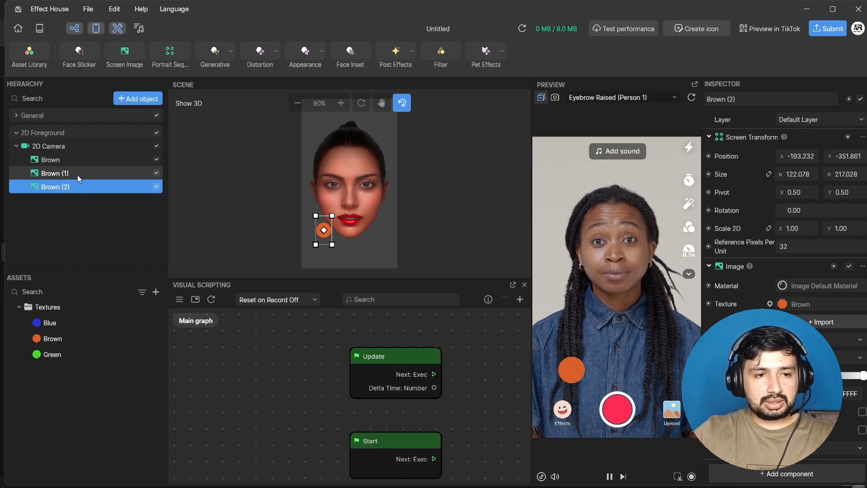
# Rename the first copy of the Brown image as Green and the second as Blue.
pyautogui.click(68, 174)
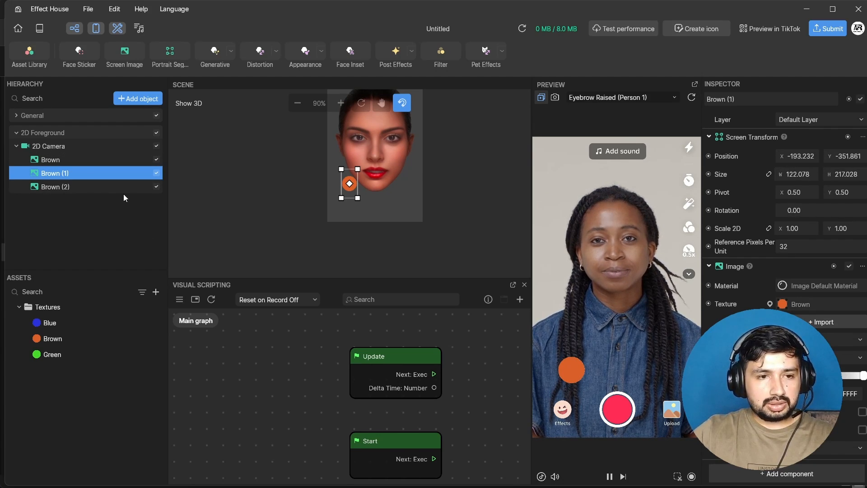
pyautogui.rightClick(64, 173)
pyautogui.click(89, 197)
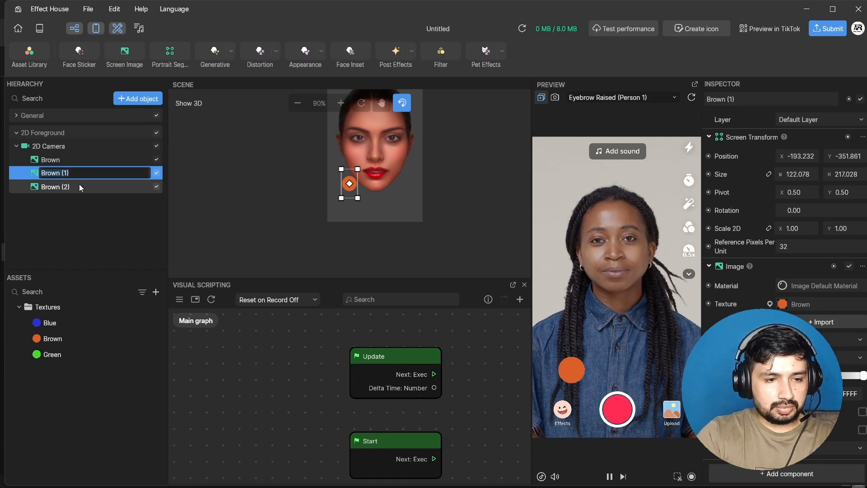
pyautogui.write('B')
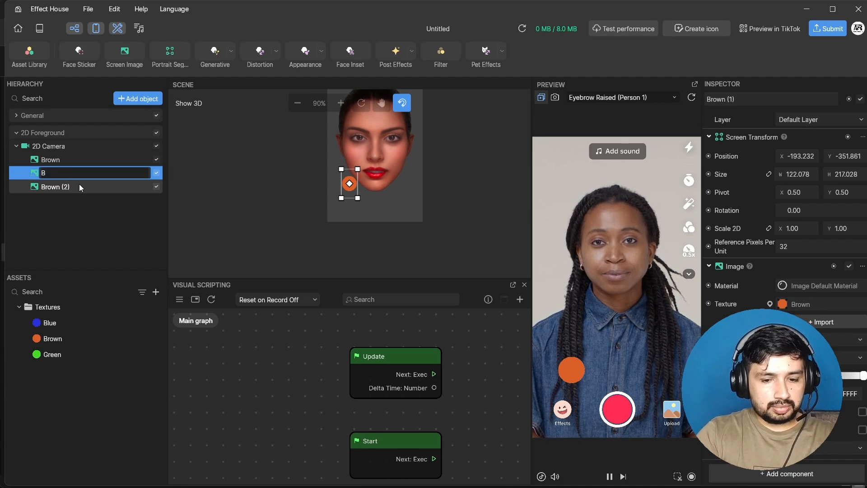
pyautogui.press('BackSpace')
pyautogui.write('Green')
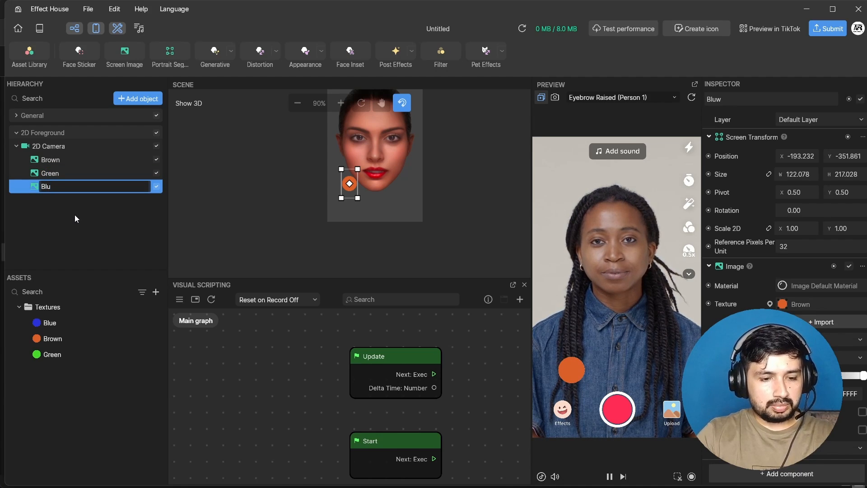
pyautogui.write('e')
pyautogui.press('Return')
# Assign the Green texture to the Green image and the Blue texture to the Blue image.
pyautogui.click(90, 173)
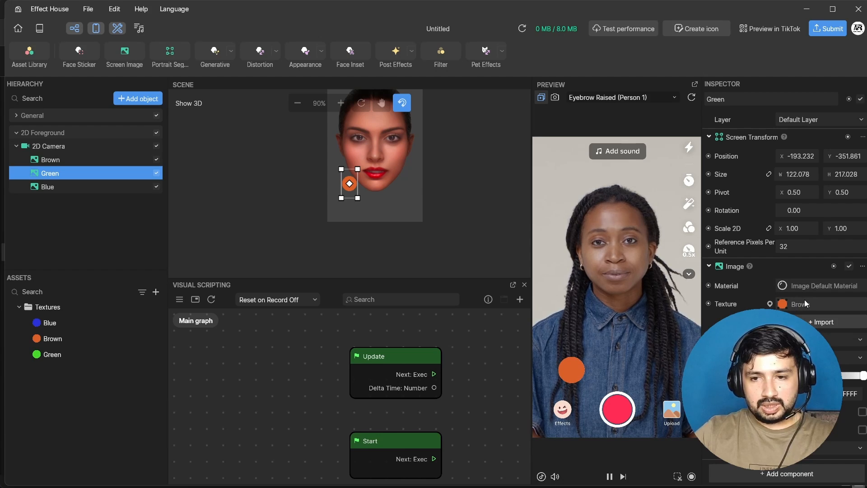
pyautogui.click(804, 304)
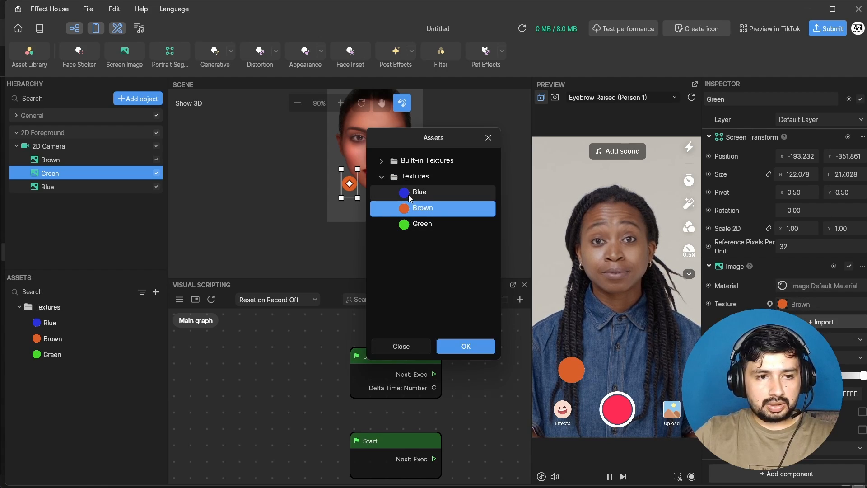
pyautogui.doubleClick(421, 228)
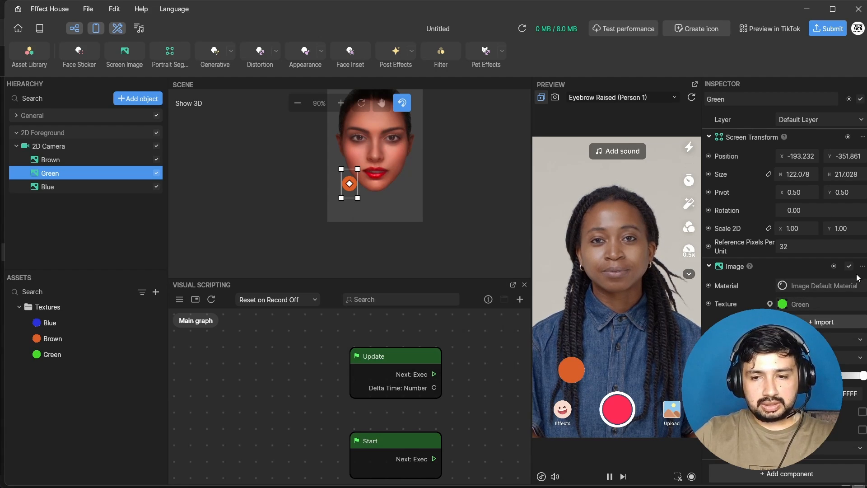
pyautogui.click(92, 192)
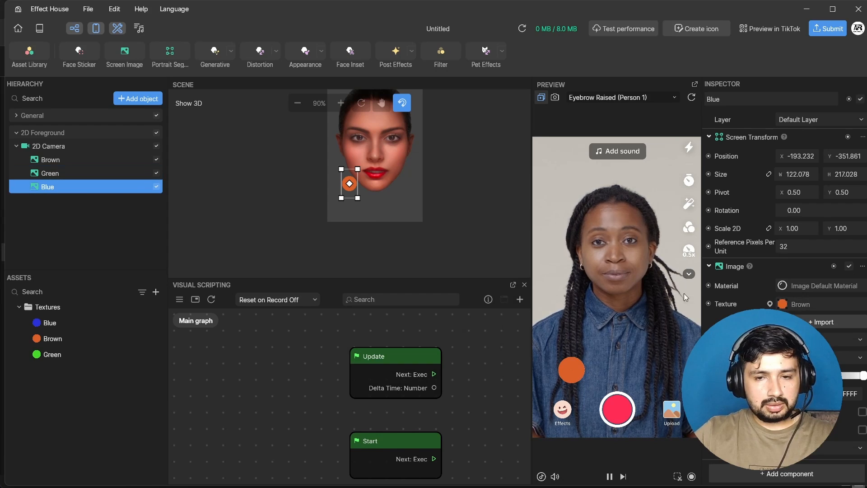
pyautogui.click(798, 303)
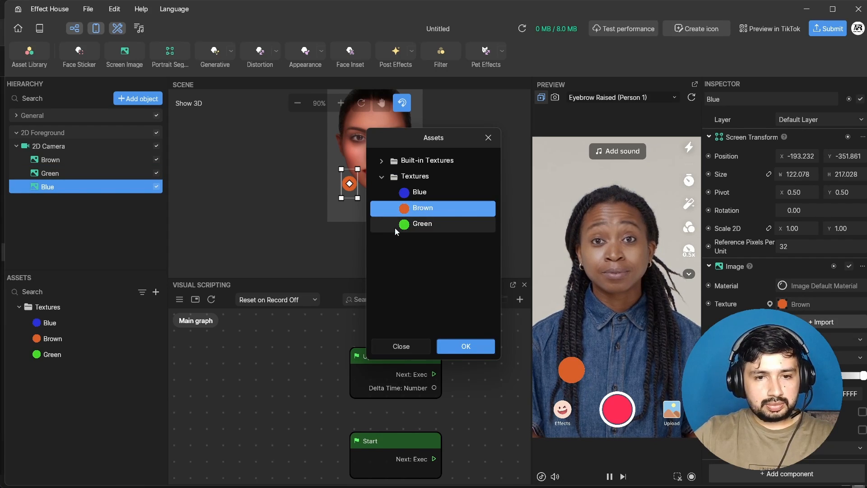
pyautogui.doubleClick(415, 191)
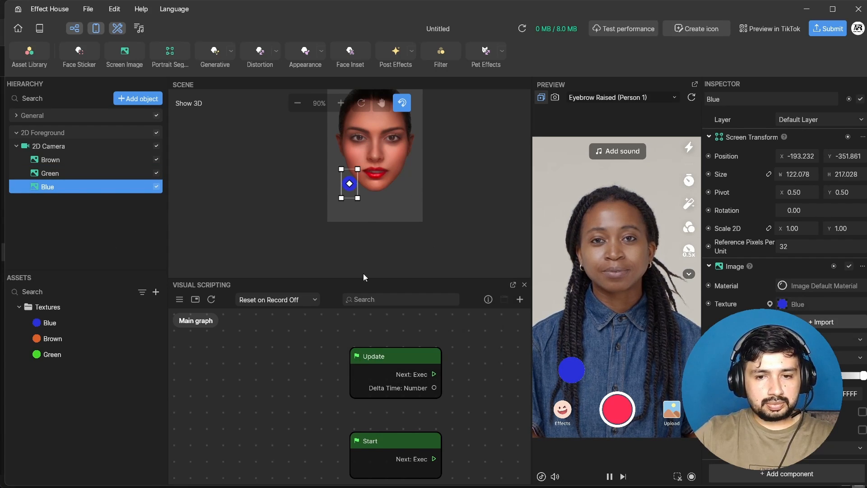
# Spread the button images horizontally with X positions of 150 for Blue, 0 for Green and -150 for Brown.
pyautogui.click(796, 159)
pyautogui.hotkey('ctrl', 'a')
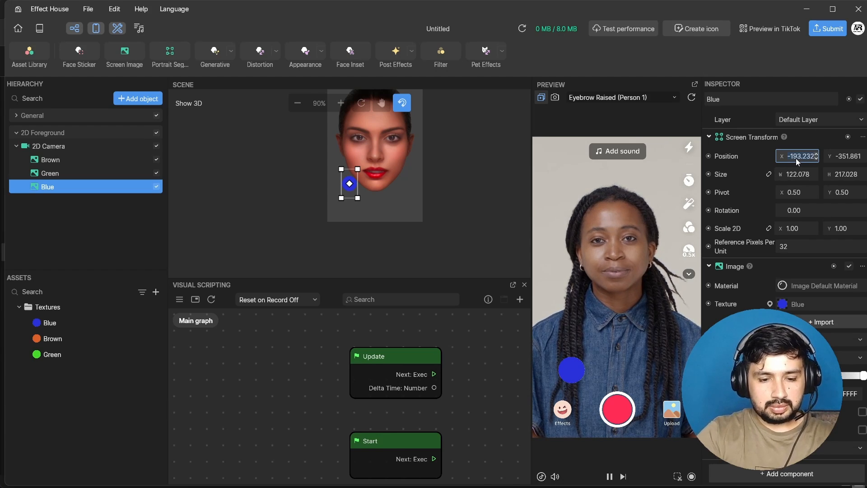
pyautogui.write('150')
pyautogui.press('Return')
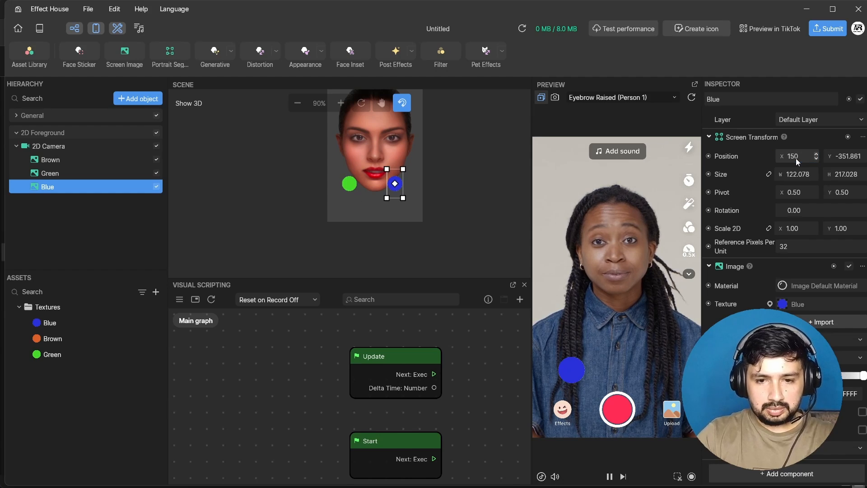
pyautogui.click(75, 174)
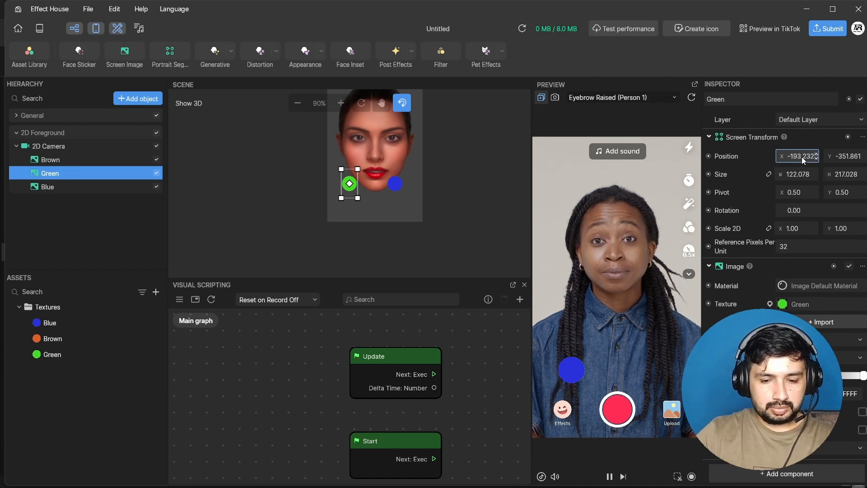
pyautogui.press('Return')
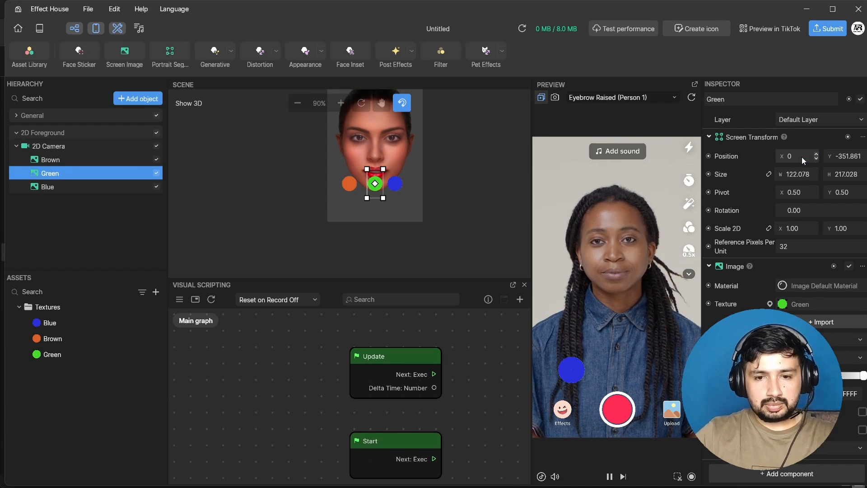
pyautogui.click(53, 158)
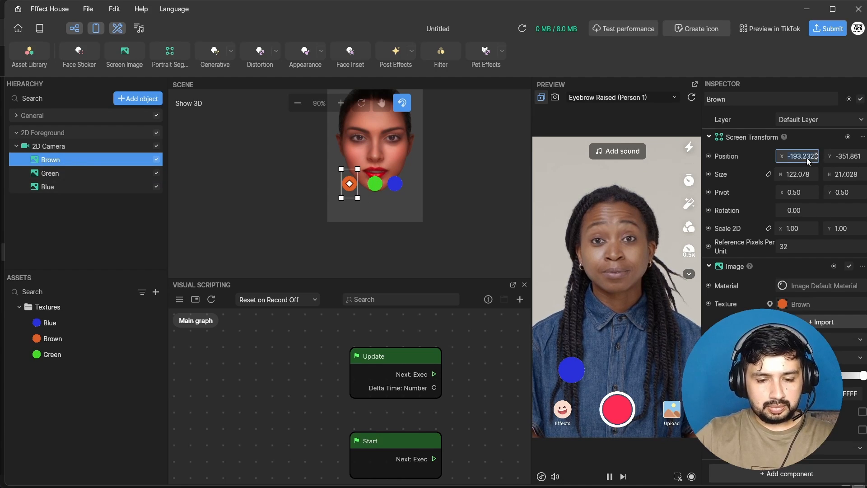
pyautogui.write('-150')
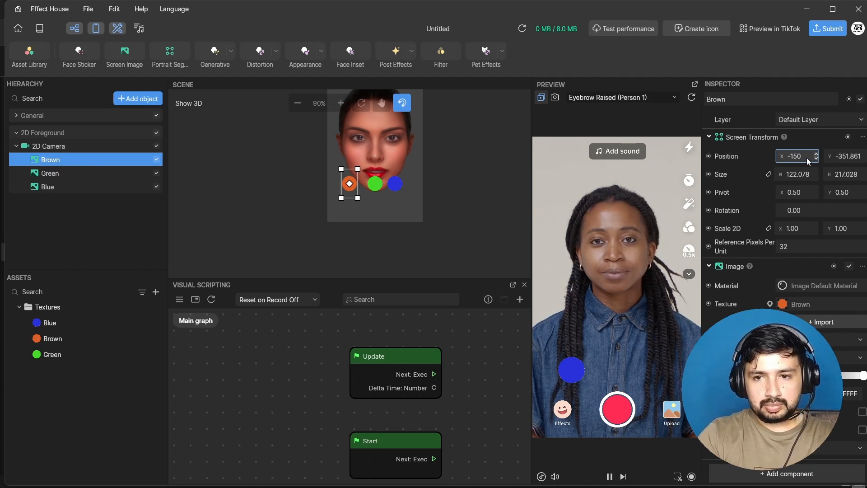
pyautogui.press('Return')
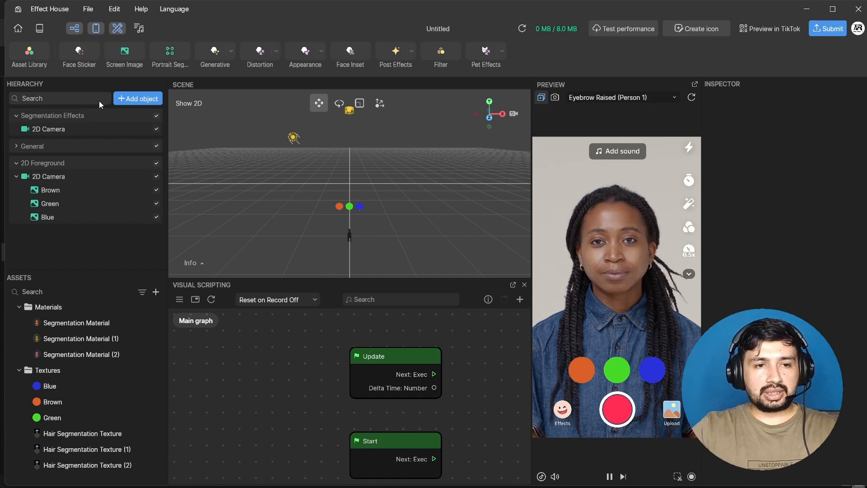
# Add a Hair Segmentation object from the Head & Face Segmentation group to the scene.
pyautogui.click(127, 100)
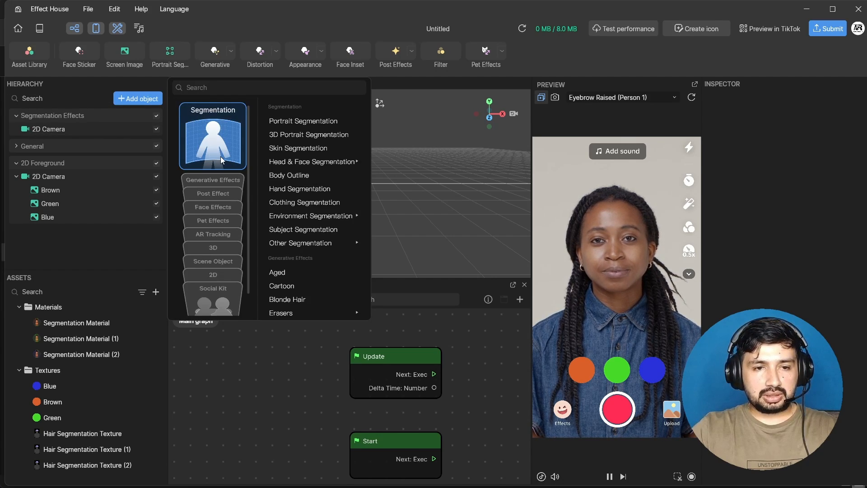
pyautogui.click(220, 178)
pyautogui.click(224, 113)
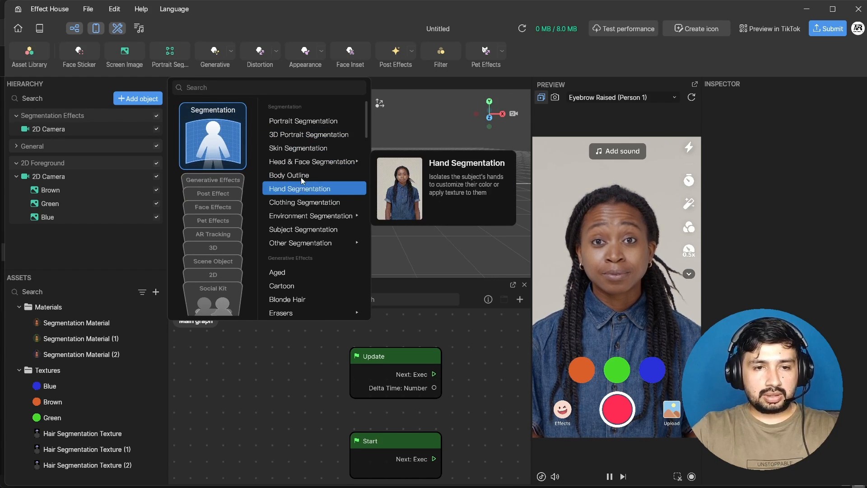
pyautogui.moveTo(326, 163)
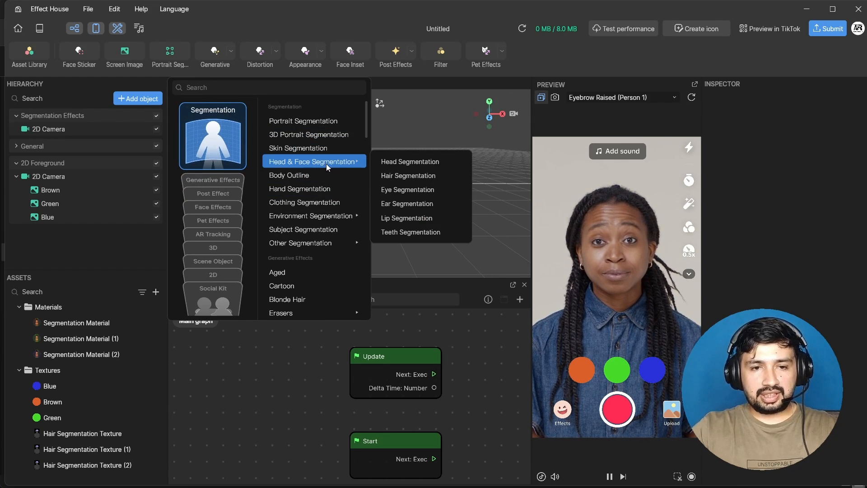
pyautogui.click(394, 175)
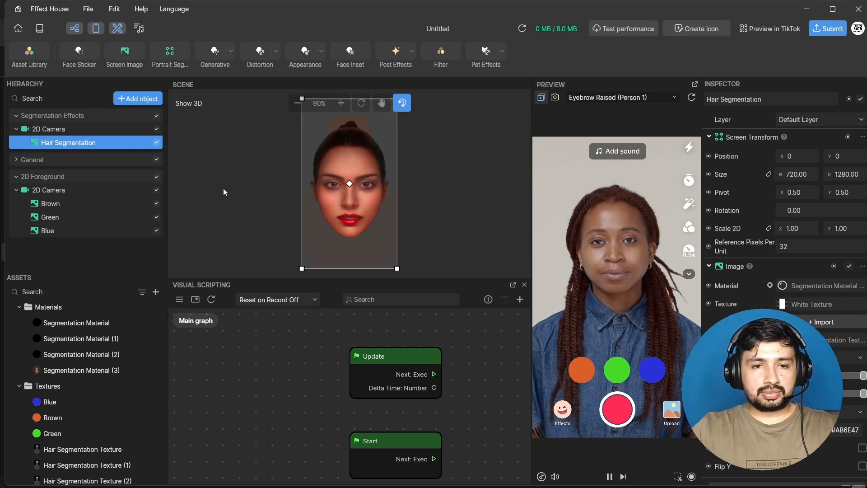
# Rename the Hair Segmentation object under the Segmentation Effects 2D Camera as Brown.
pyautogui.rightClick(96, 142)
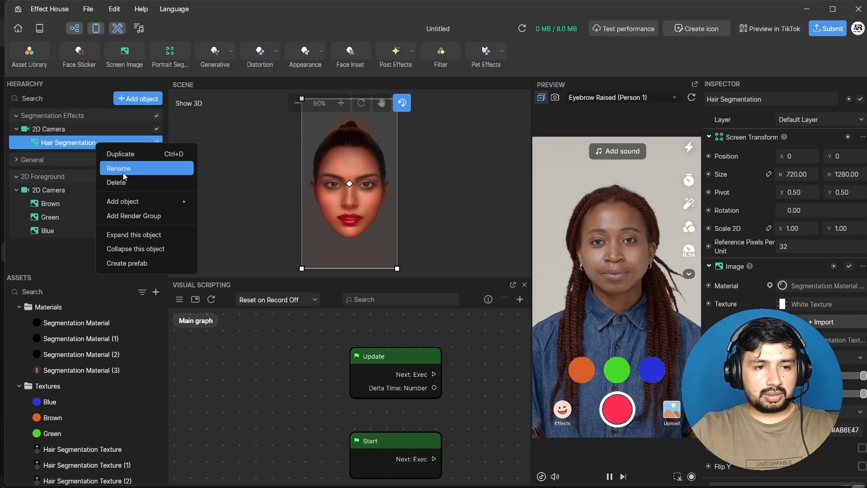
pyautogui.click(123, 173)
pyautogui.tripleClick(80, 142)
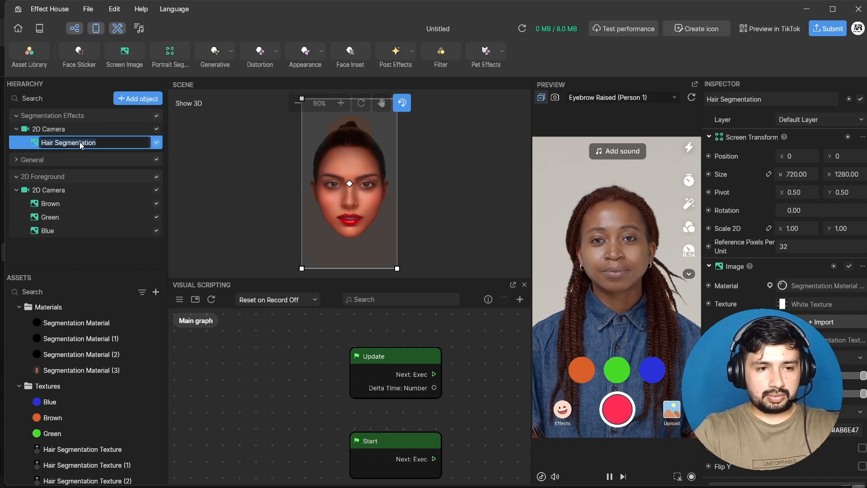
pyautogui.write('Brpw')
pyautogui.press('BackSpace')
pyautogui.press('BackSpace')
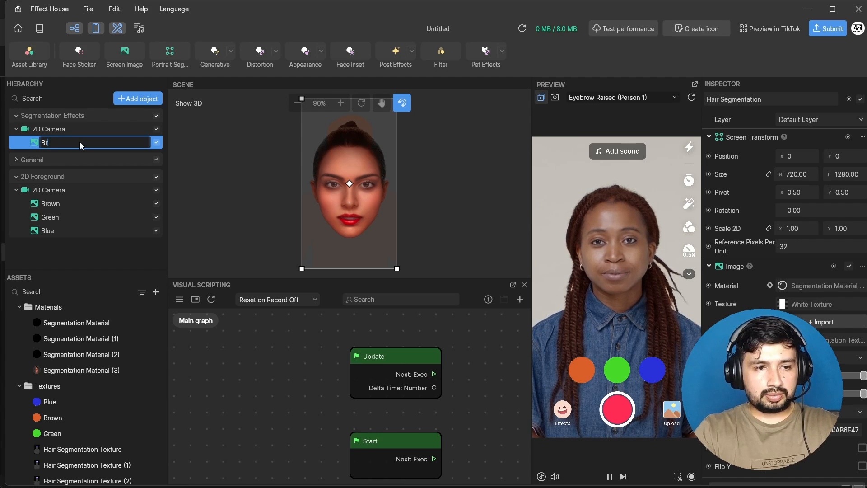
pyautogui.write('p')
pyautogui.press('BackSpace')
pyautogui.write('ow')
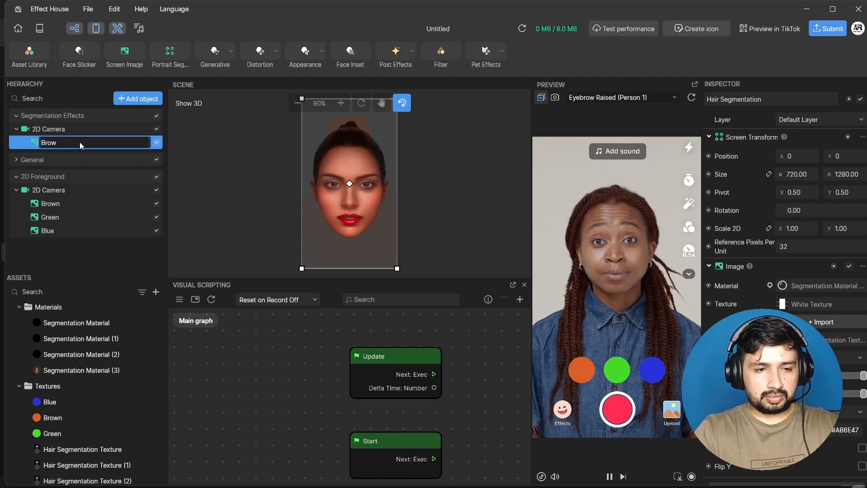
pyautogui.write('n')
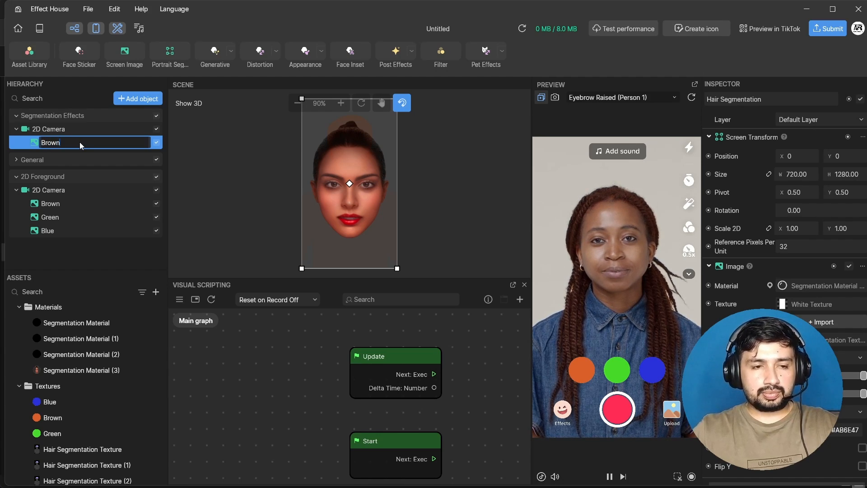
pyautogui.press('Return')
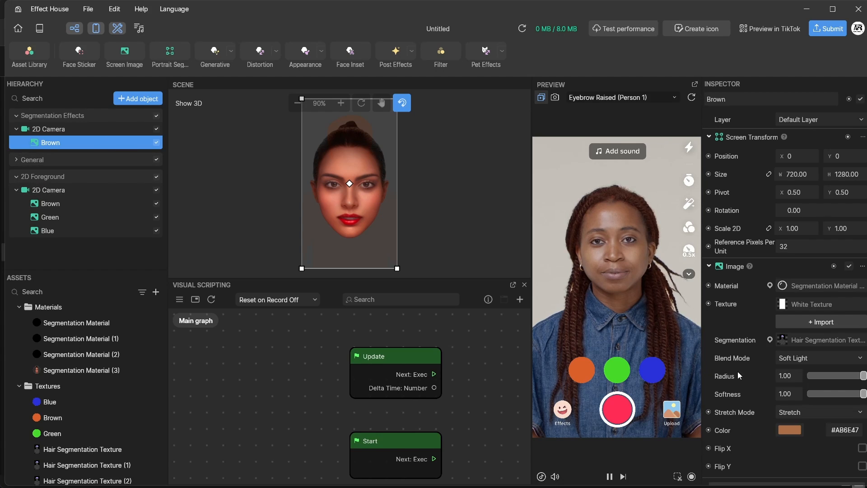
# Set the image colour of the Brown hair segmentation to the orange-brown #C85D1B.
pyautogui.scroll(-2, 746, 384)
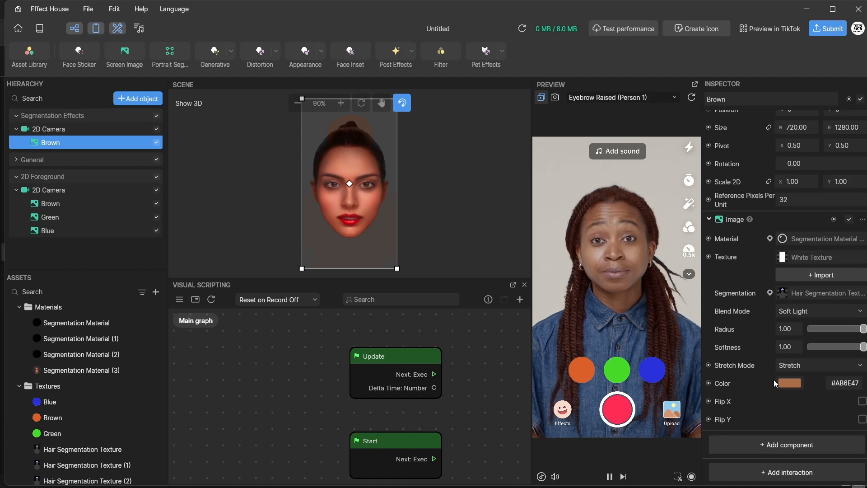
pyautogui.click(794, 383)
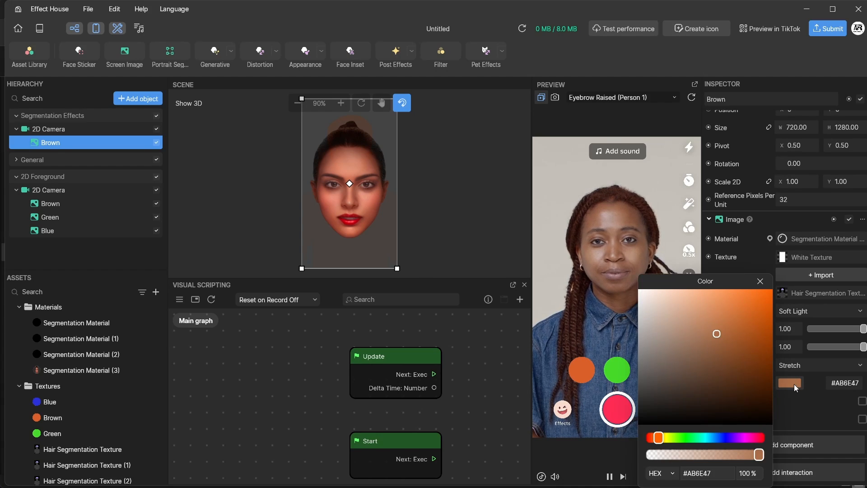
pyautogui.moveTo(728, 346); pyautogui.dragTo(756, 319)
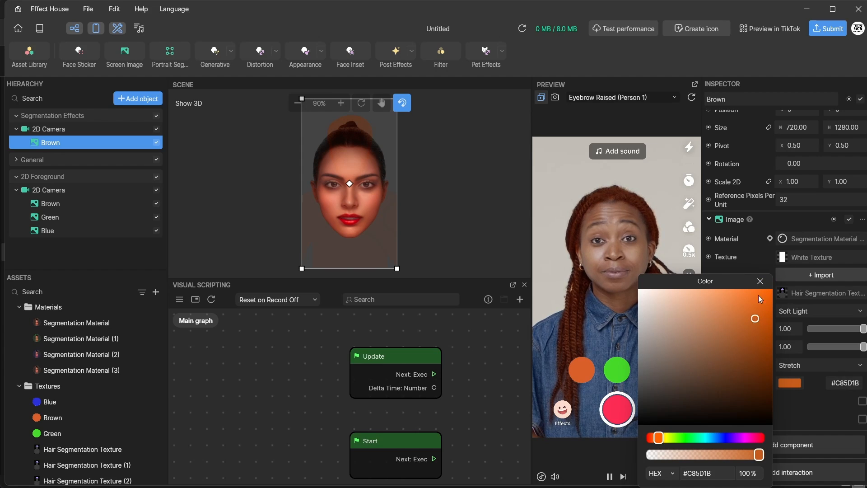
pyautogui.click(760, 281)
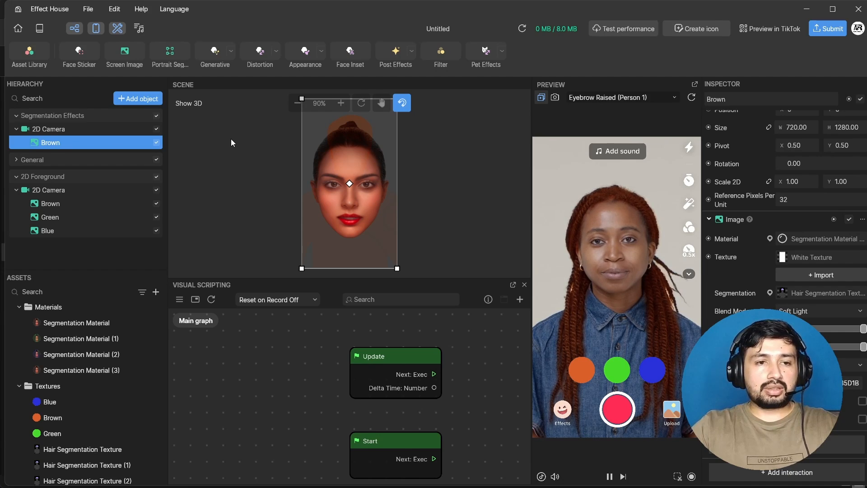
# Add a second Hair Segmentation object from the Head & Face Segmentation group and rename it Green.
pyautogui.click(131, 100)
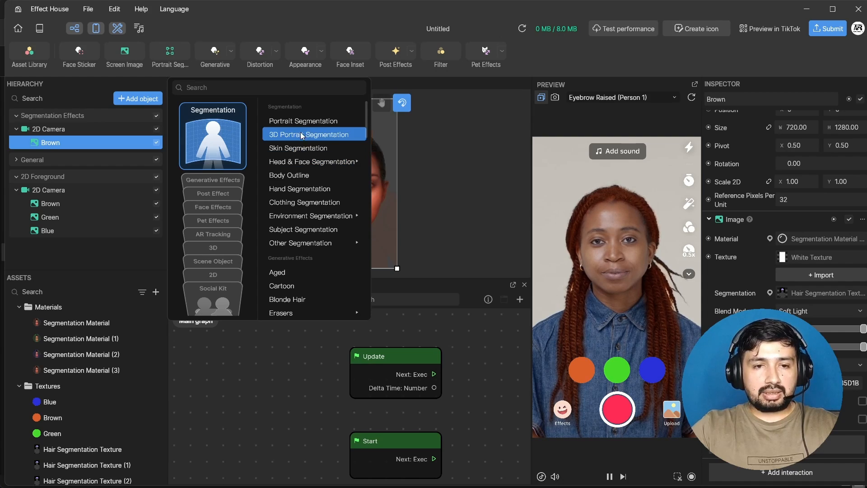
pyautogui.moveTo(323, 162)
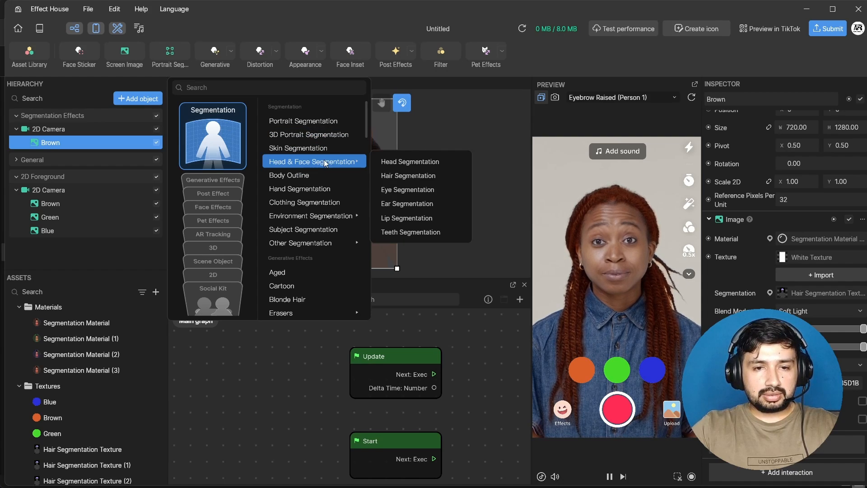
pyautogui.click(389, 175)
pyautogui.rightClick(83, 160)
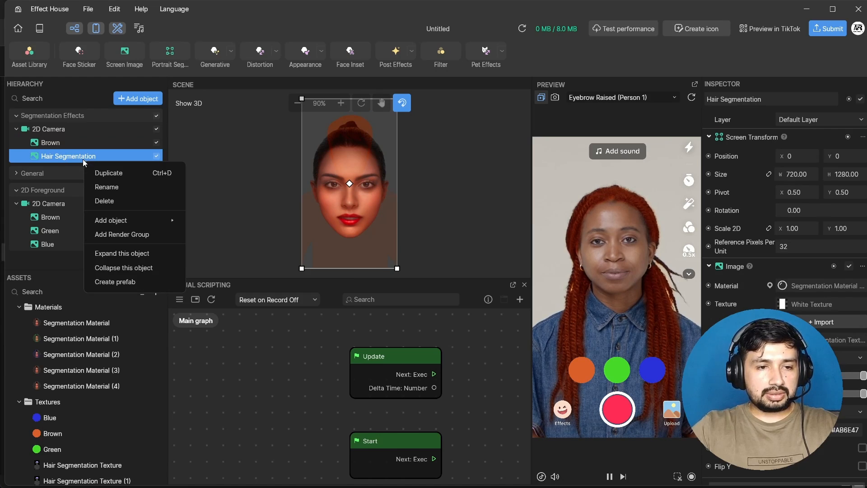
pyautogui.click(101, 188)
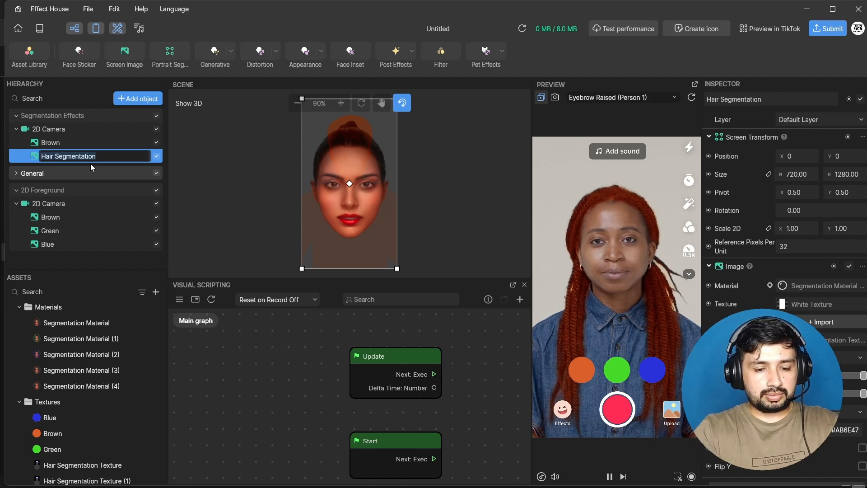
pyautogui.write('Green')
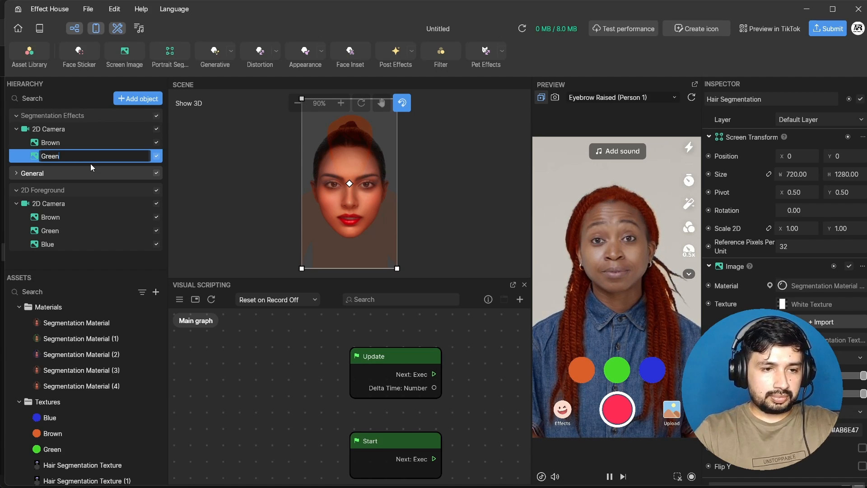
pyautogui.press('Return')
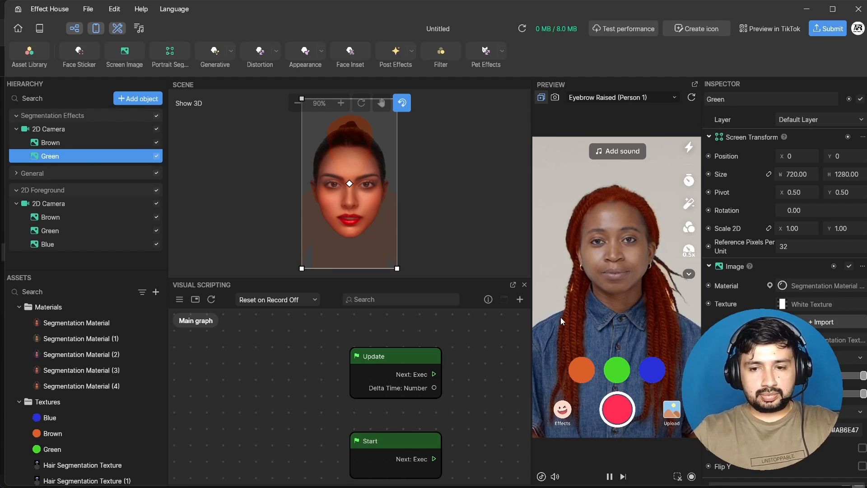
# Set the image colour of the Green hair segmentation to #16D031.
pyautogui.click(795, 430)
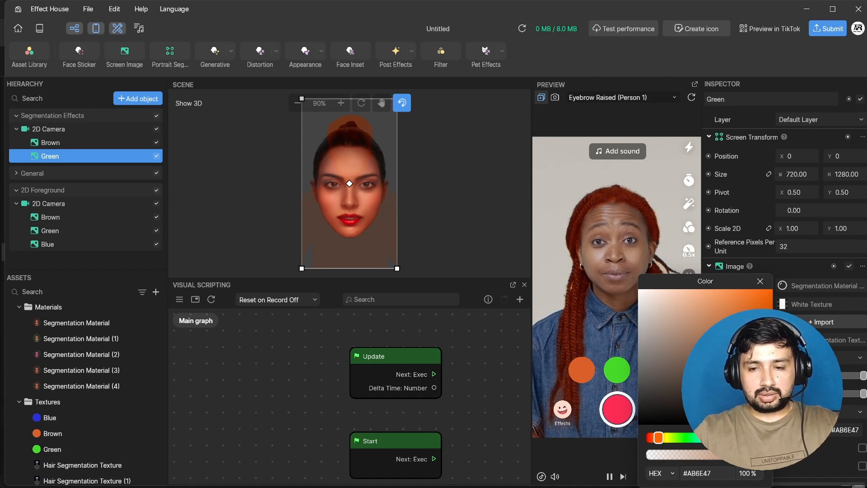
pyautogui.moveTo(659, 437); pyautogui.dragTo(691, 438)
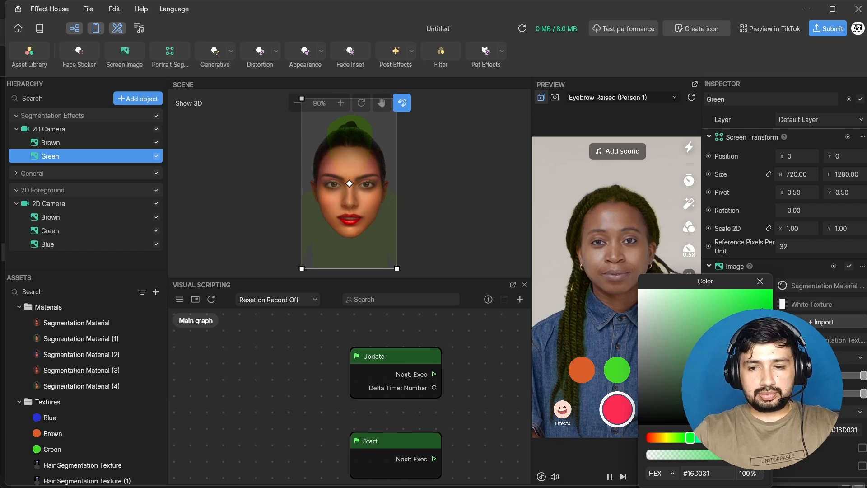
pyautogui.click(761, 280)
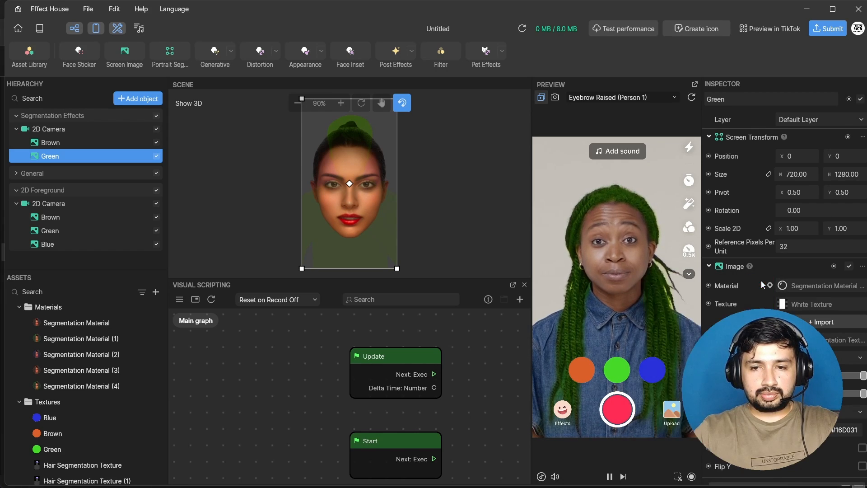
# Add a third Hair Segmentation object from the Head & Face Segmentation group.
pyautogui.click(138, 98)
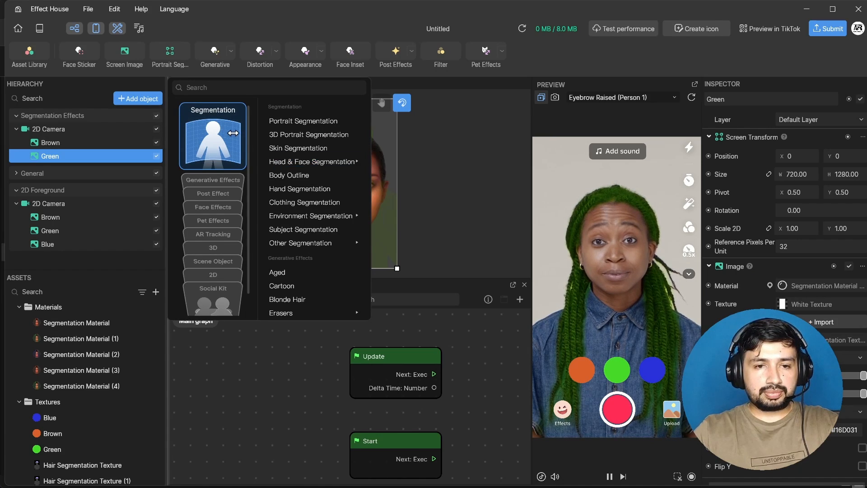
pyautogui.moveTo(316, 162)
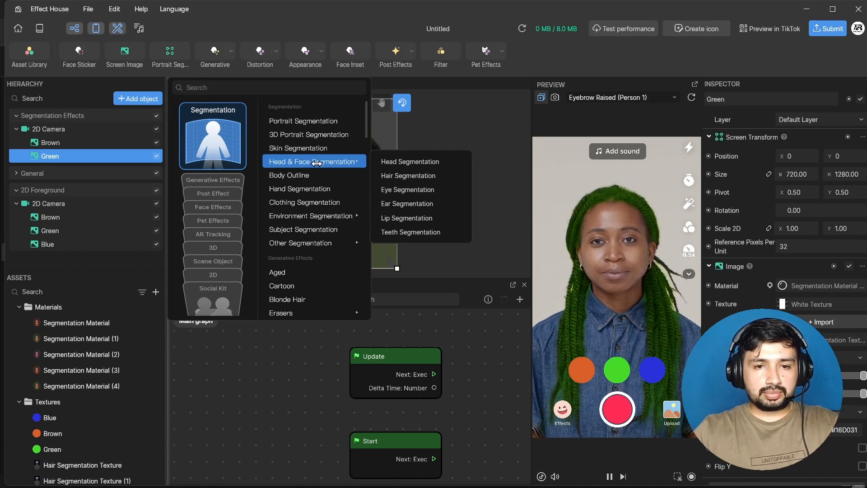
pyautogui.click(404, 176)
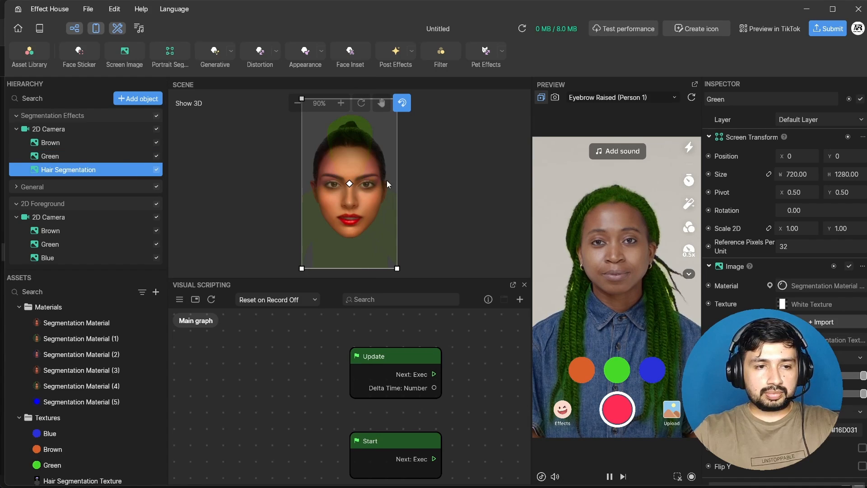
# Rename the third Hair Segmentation object as Blue and set its image colour to #552BE3.
pyautogui.rightClick(77, 170)
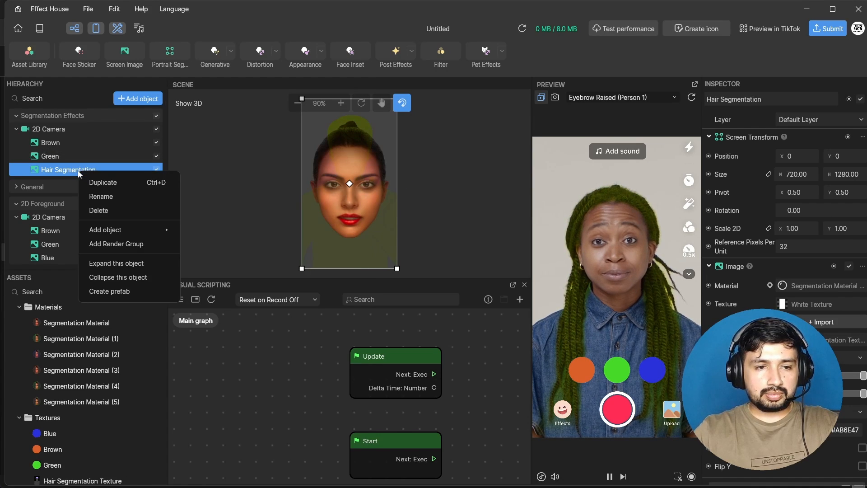
pyautogui.click(101, 192)
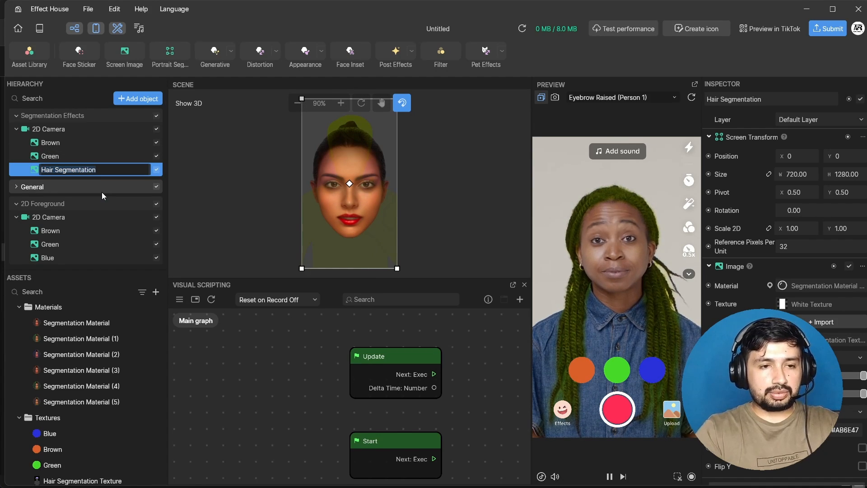
pyautogui.write('Blu')
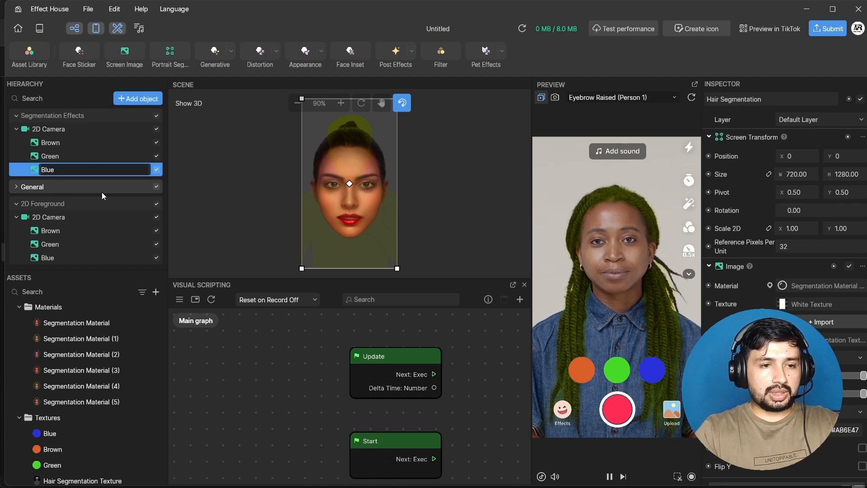
pyautogui.write('e')
pyautogui.press('Return')
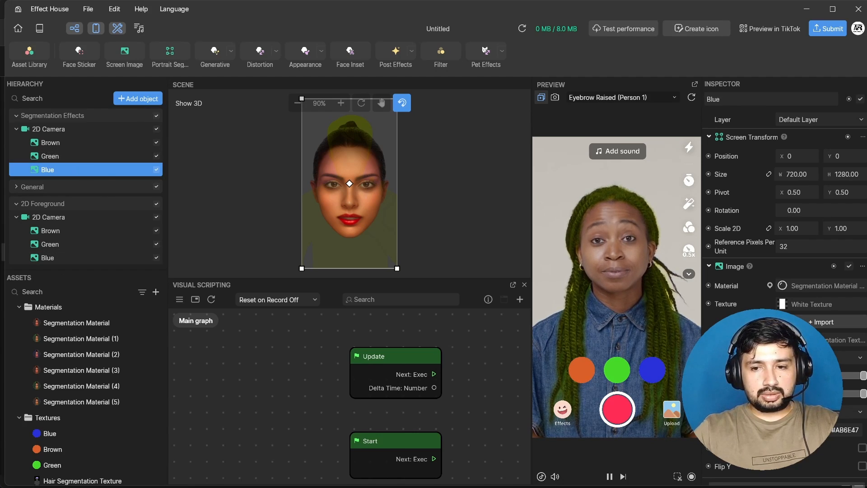
pyautogui.click(801, 430)
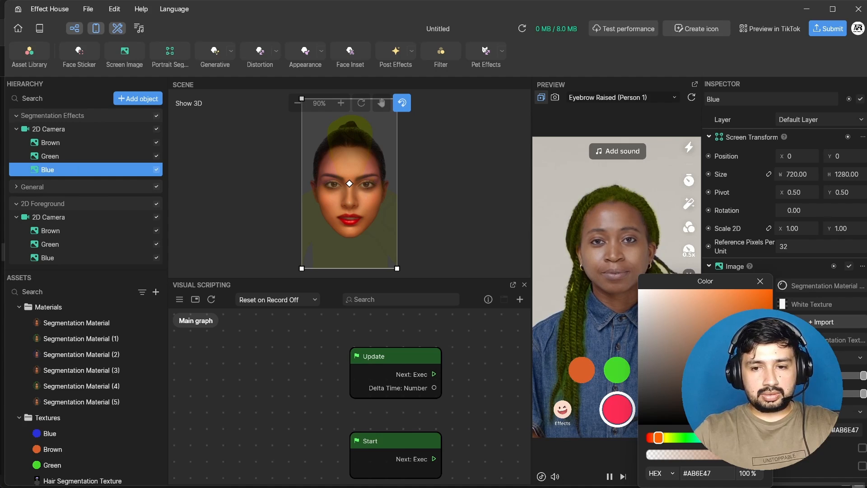
pyautogui.moveTo(743, 437); pyautogui.dragTo(723, 437)
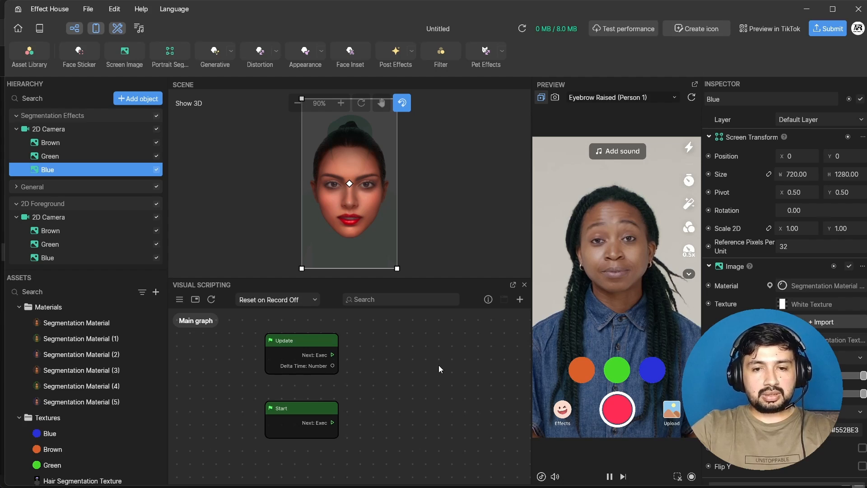
# Undock the Visual Scripting graph into a floating window, enlarged over the scene and preview, and shift the Start node slightly.
pyautogui.click(513, 286)
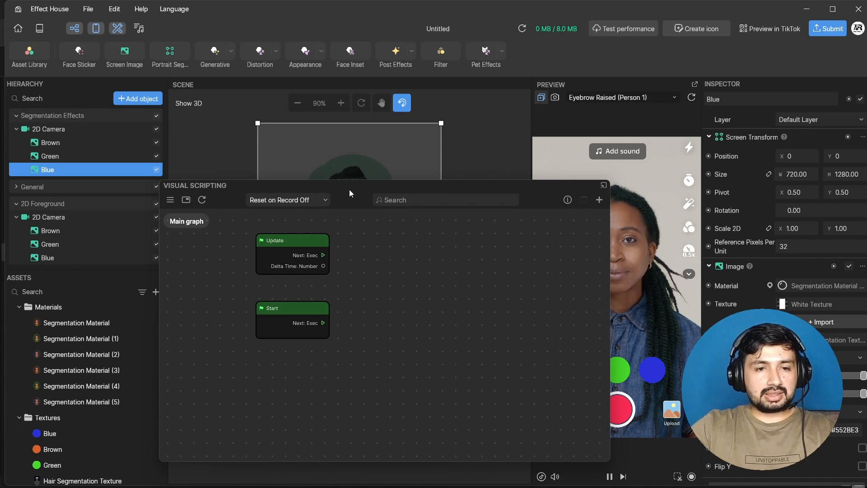
pyautogui.moveTo(286, 188); pyautogui.dragTo(233, 70)
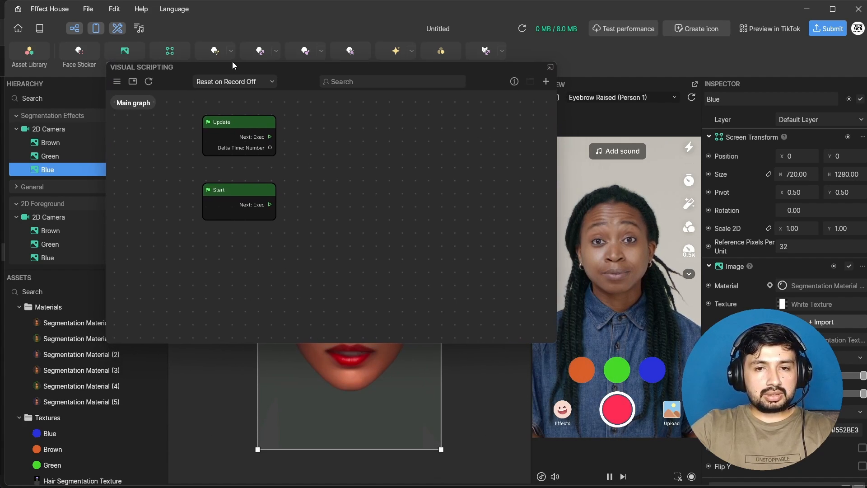
pyautogui.moveTo(557, 229); pyautogui.dragTo(731, 228)
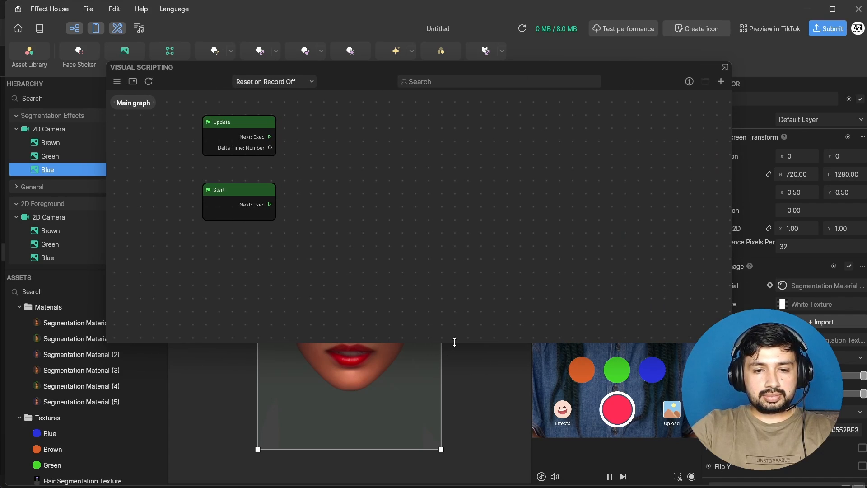
pyautogui.moveTo(454, 343); pyautogui.dragTo(460, 474)
pyautogui.scroll(2, 297, 212)
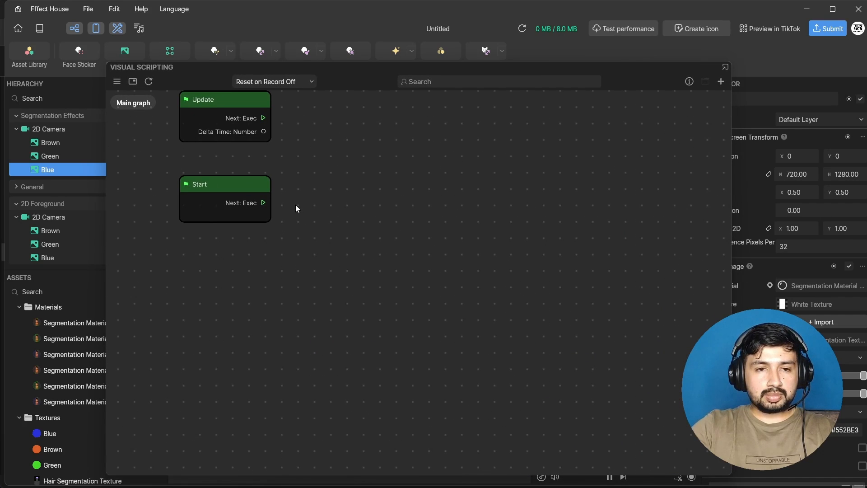
pyautogui.moveTo(299, 204); pyautogui.dragTo(322, 285, button='middle')
pyautogui.scroll(1, 326, 274)
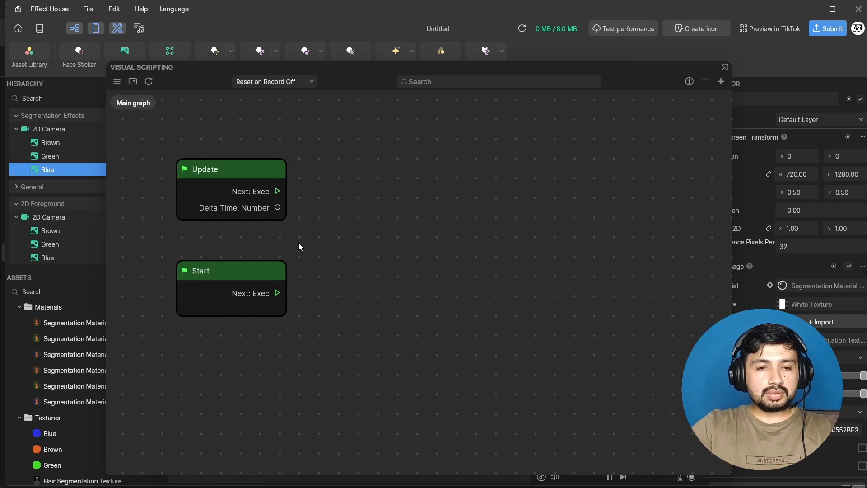
pyautogui.scroll(-1, 299, 246)
pyautogui.scroll(-1, 299, 246)
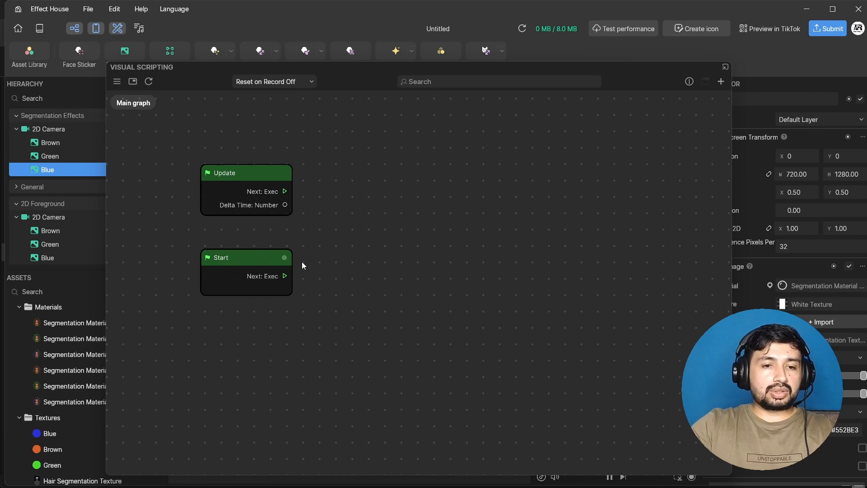
pyautogui.moveTo(251, 260); pyautogui.dragTo(247, 253)
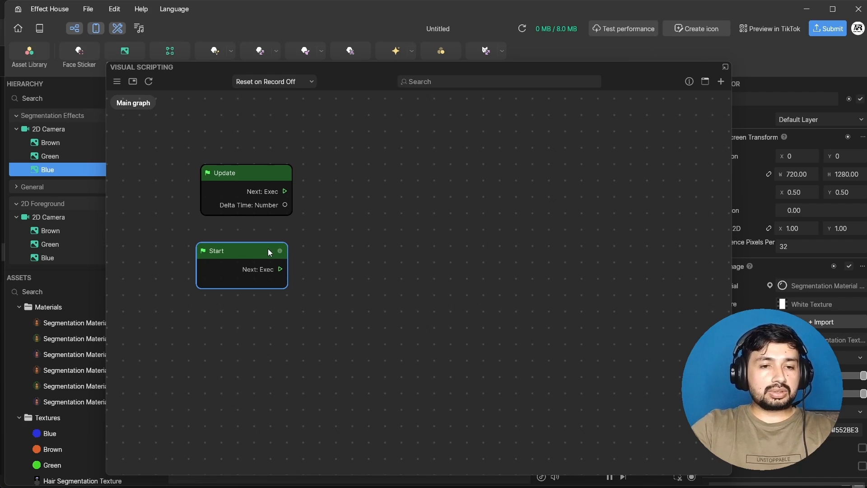
# Arrange the Start node above the Update node, aligned with each other near the graph's left edge.
pyautogui.moveTo(263, 247); pyautogui.dragTo(266, 259)
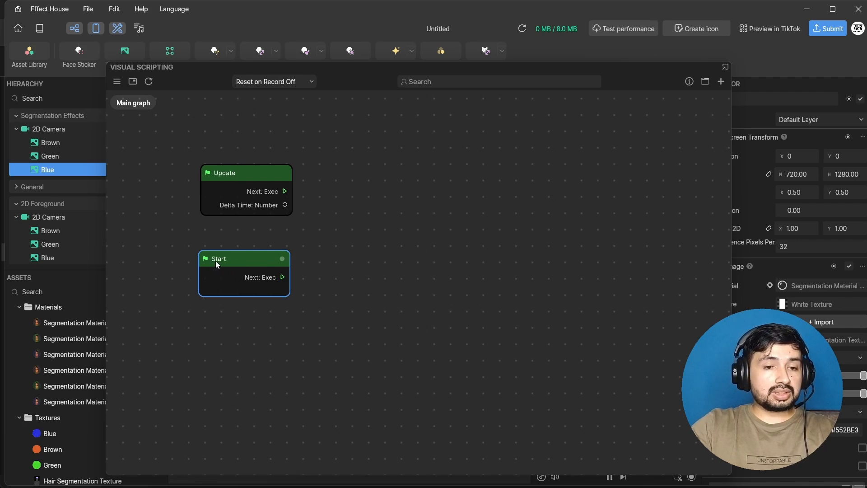
pyautogui.moveTo(242, 259); pyautogui.dragTo(205, 261)
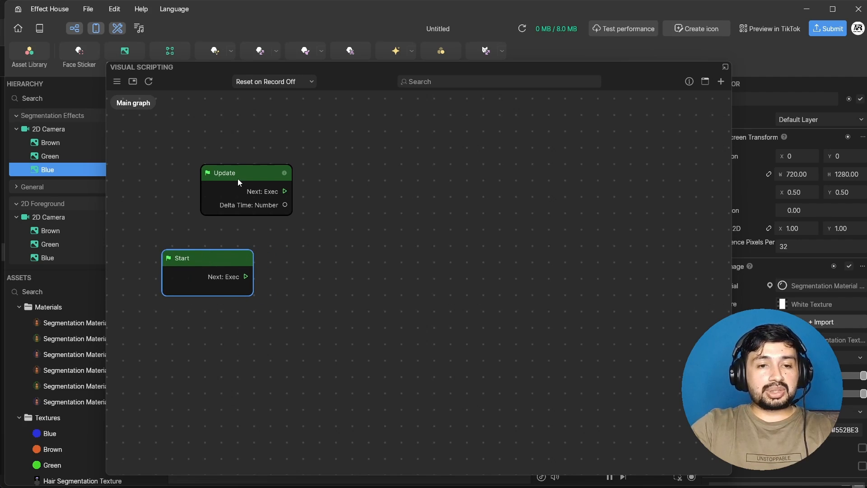
pyautogui.moveTo(238, 181); pyautogui.dragTo(303, 207)
pyautogui.moveTo(200, 253); pyautogui.dragTo(180, 155)
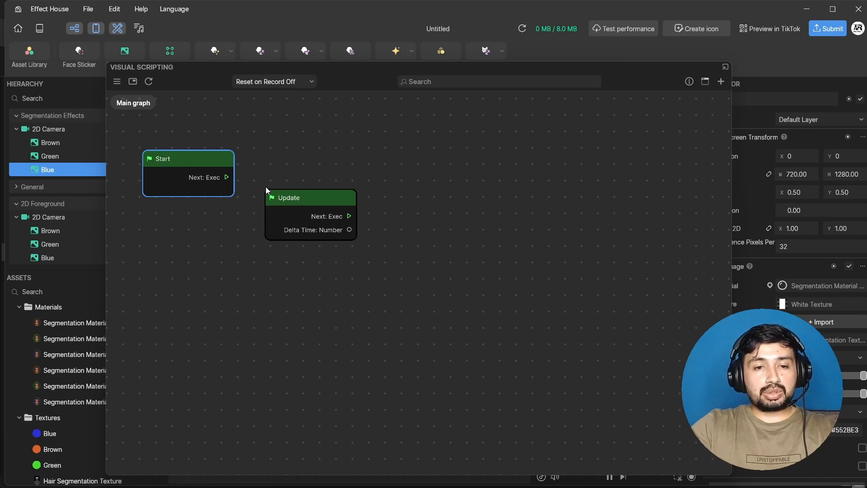
pyautogui.moveTo(271, 197); pyautogui.dragTo(147, 250)
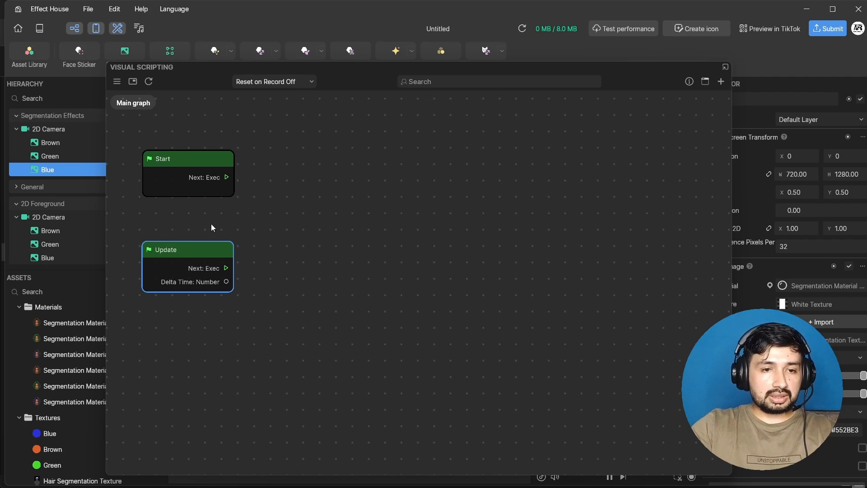
pyautogui.click(261, 221)
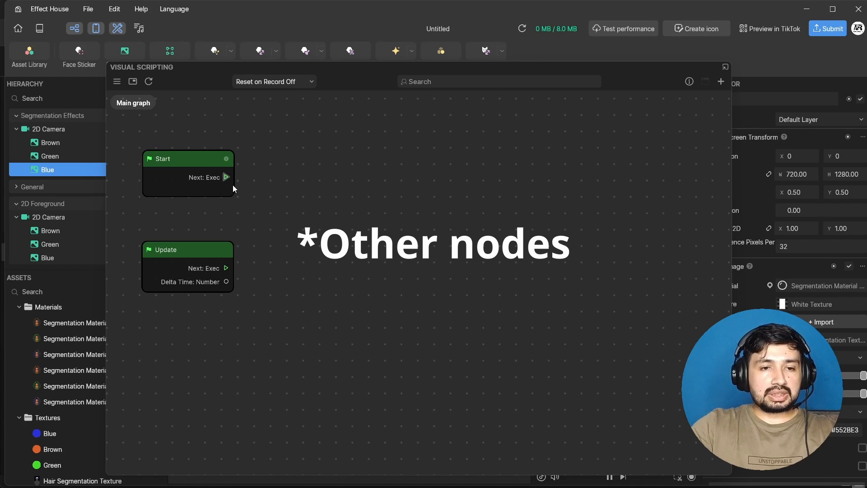
# Read the Start node's description and its output information.
pyautogui.click(227, 160)
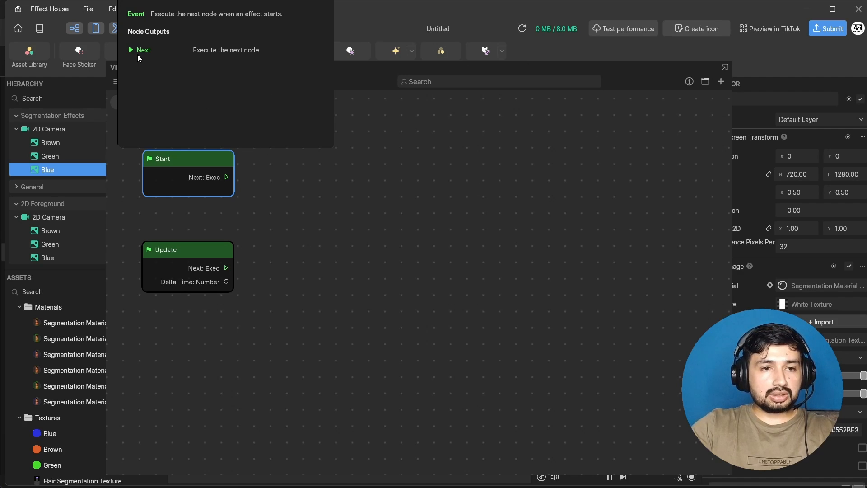
pyautogui.click(313, 173)
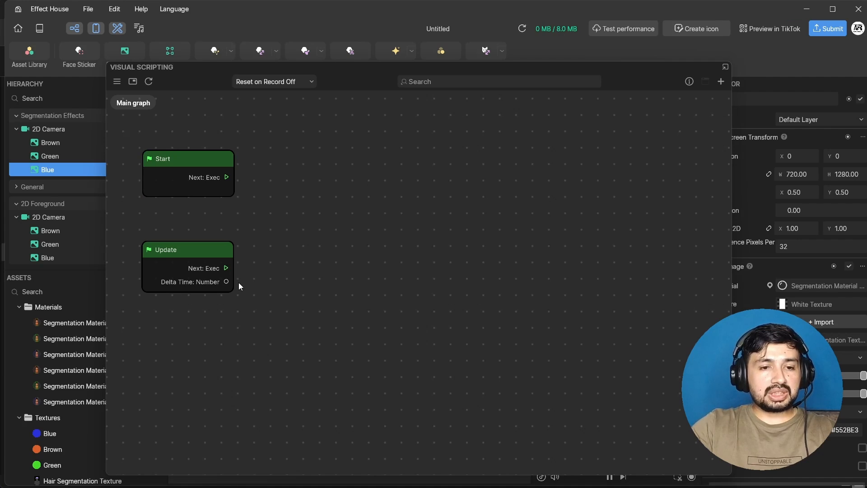
pyautogui.moveTo(231, 282); pyautogui.dragTo(324, 235)
pyautogui.click(277, 305)
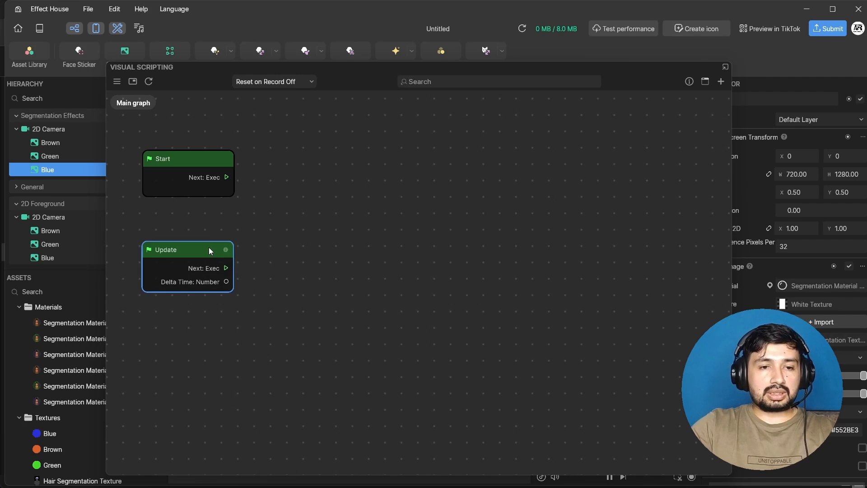
# Bring the Update node close beneath the Start node and reposition the floating Visual Scripting window beside the object hierarchy.
pyautogui.moveTo(209, 247); pyautogui.dragTo(206, 220)
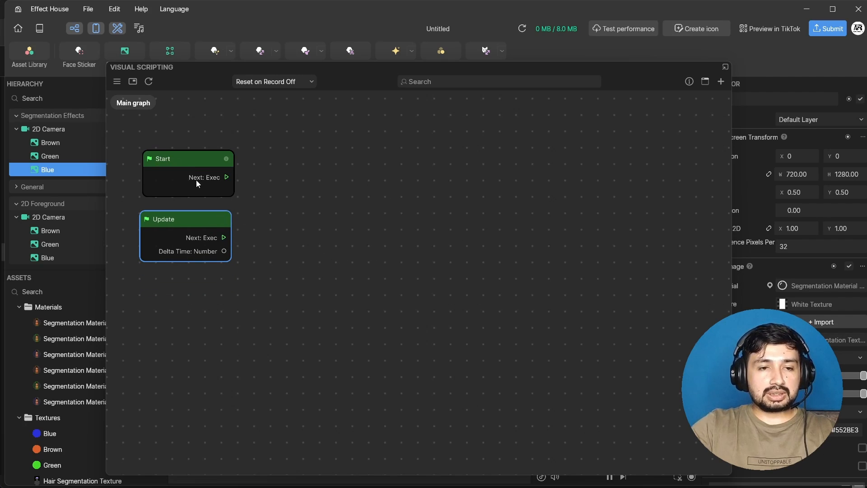
pyautogui.moveTo(343, 70); pyautogui.dragTo(382, 62)
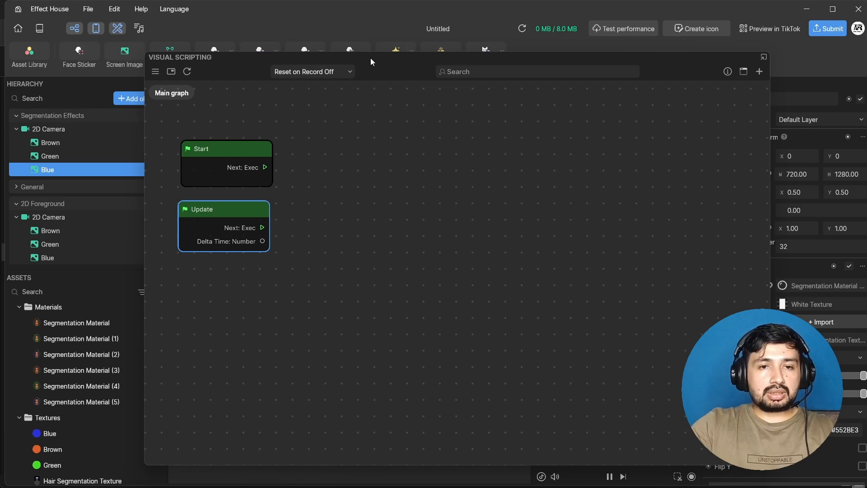
pyautogui.moveTo(370, 58); pyautogui.dragTo(350, 111)
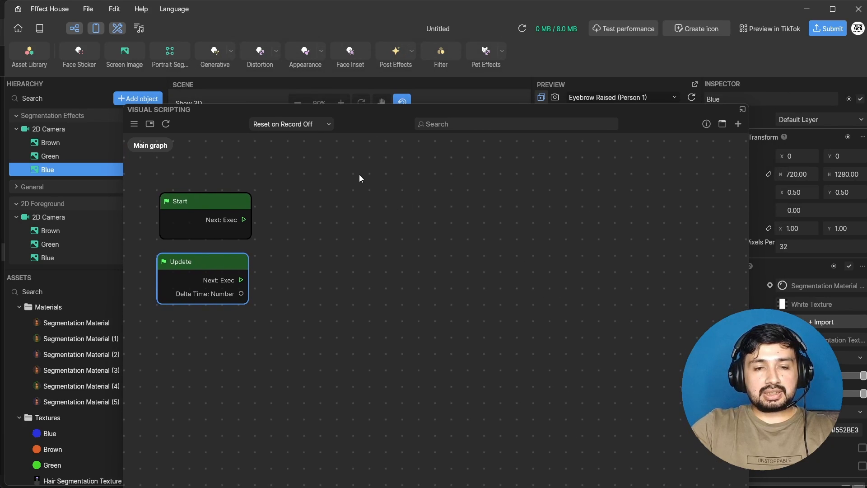
pyautogui.rightClick(361, 198)
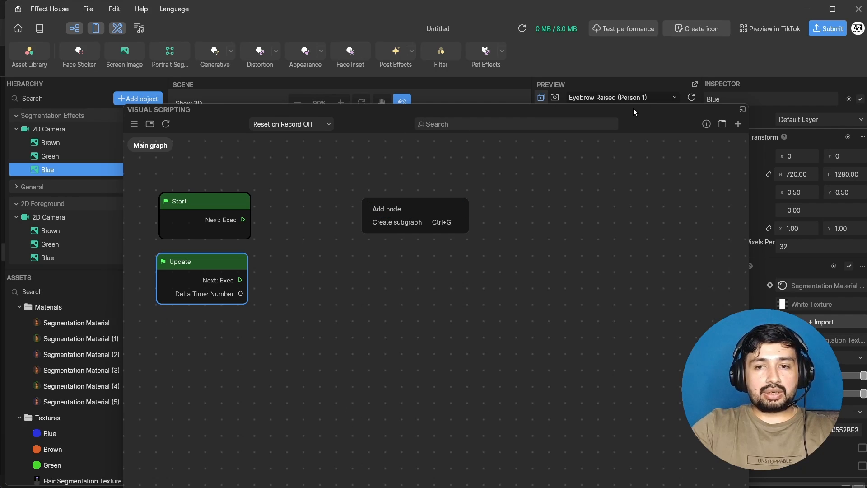
pyautogui.moveTo(633, 107); pyautogui.dragTo(608, 82)
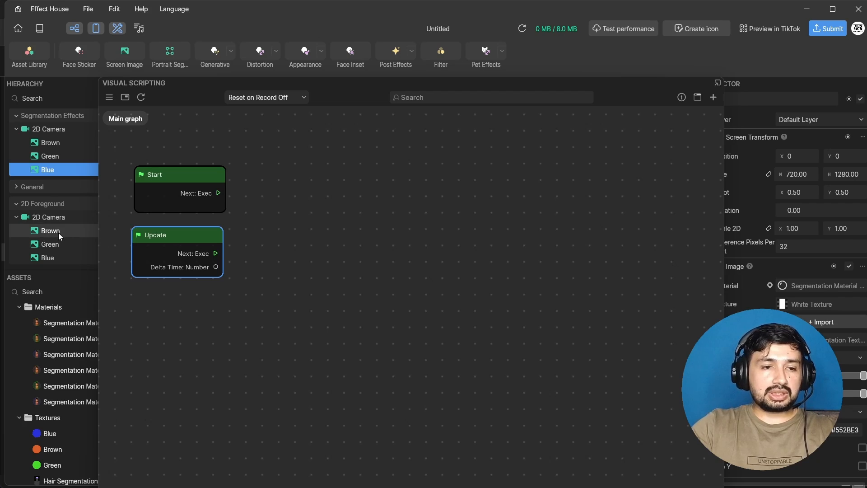
# Add a Screen Image Tap node to the graph and place it beside the Update node.
pyautogui.rightClick(321, 229)
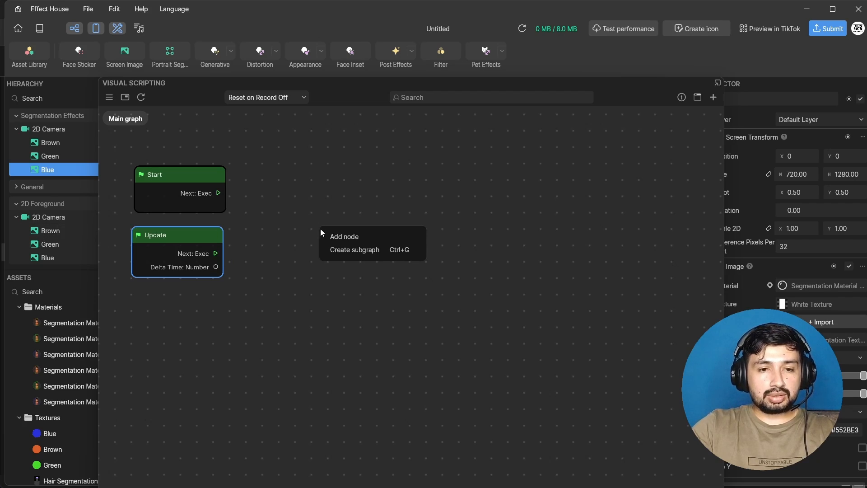
pyautogui.click(356, 236)
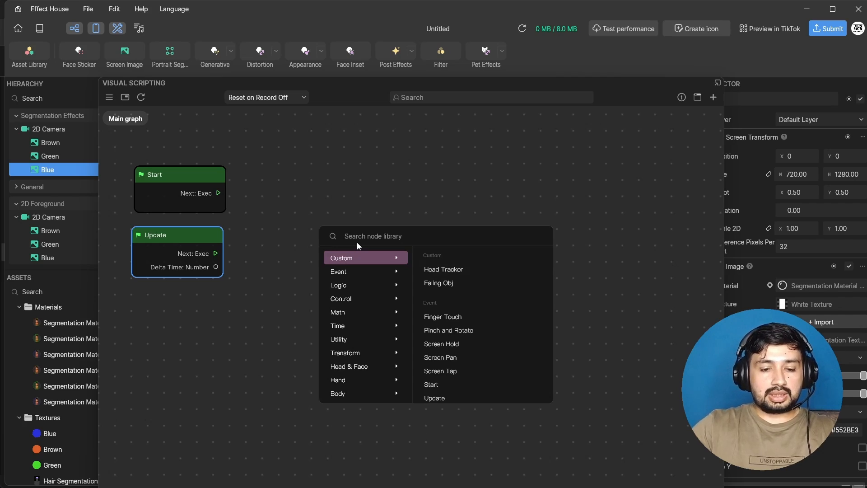
pyautogui.write('ia')
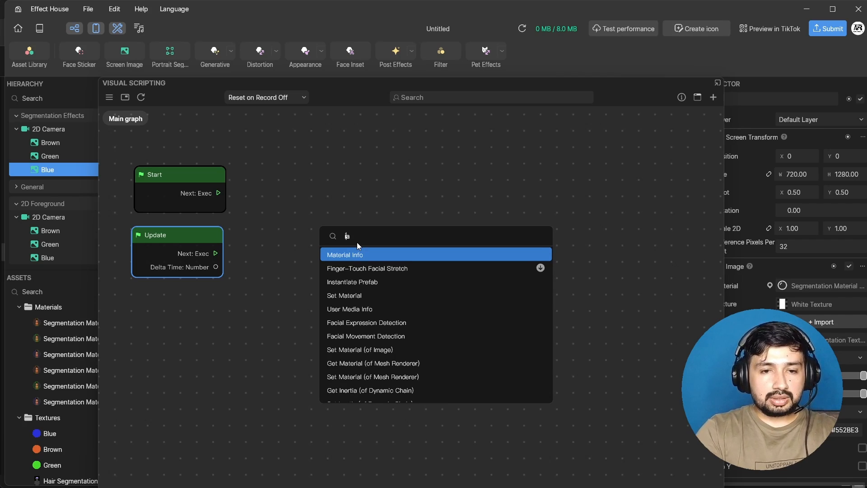
pyautogui.press('BackSpace')
pyautogui.press('BackSpace')
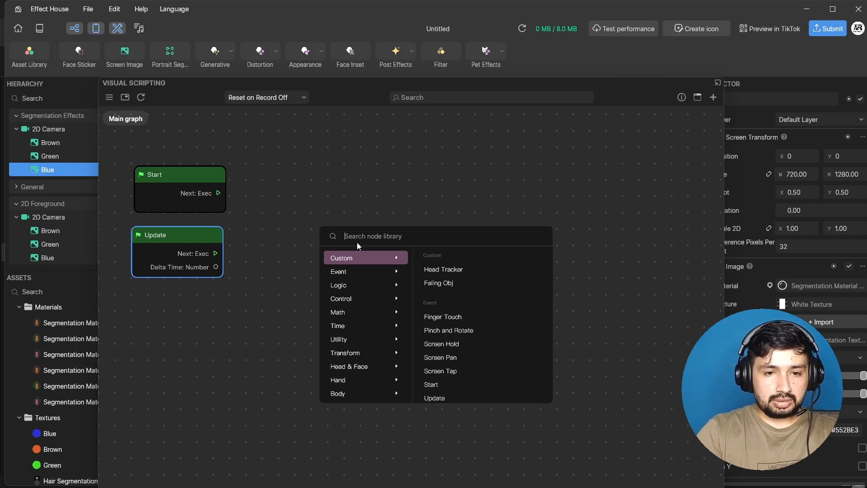
pyautogui.write('tap')
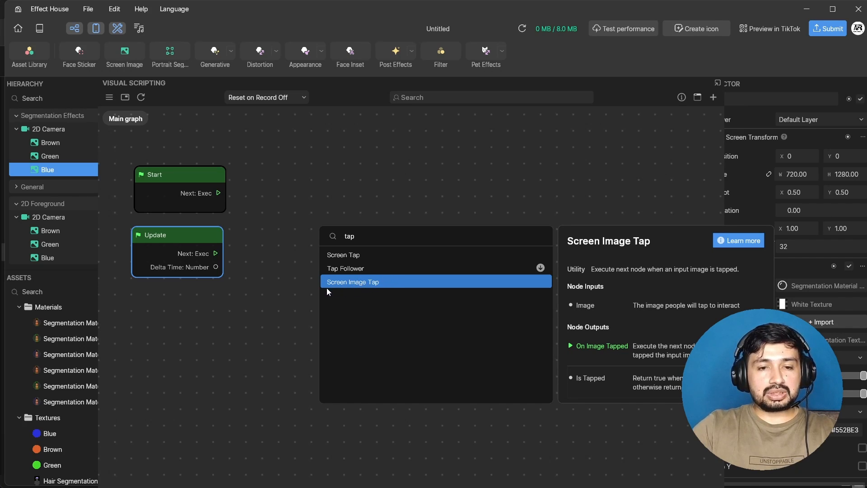
pyautogui.click(365, 283)
pyautogui.moveTo(374, 240); pyautogui.dragTo(411, 256)
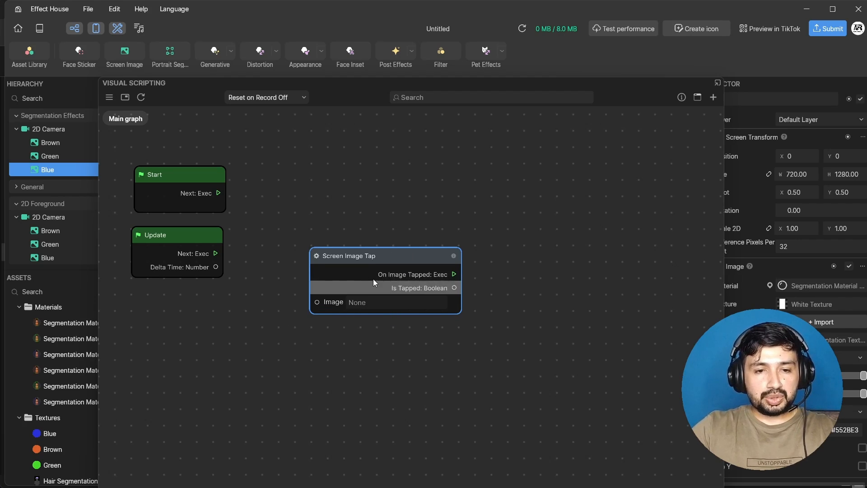
pyautogui.moveTo(366, 257); pyautogui.dragTo(369, 242)
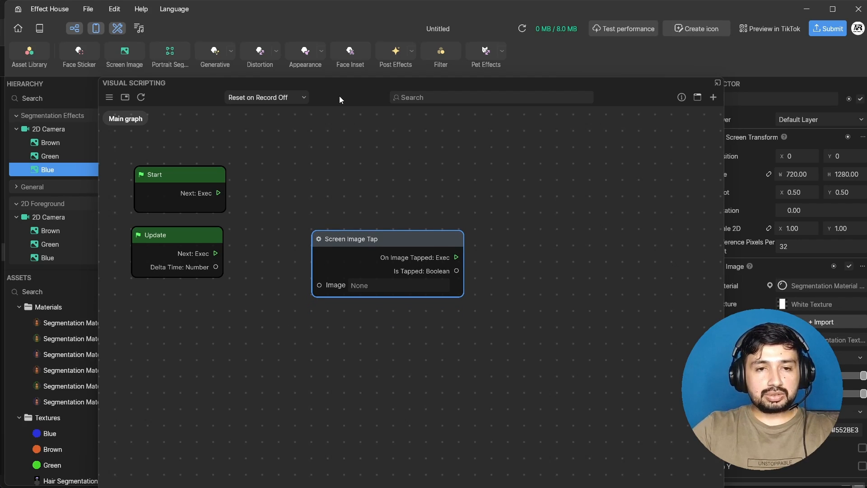
# Set the Image input of the Screen Image Tap node to the Brown image under 2D Foreground.
pyautogui.moveTo(340, 96); pyautogui.dragTo(374, 82)
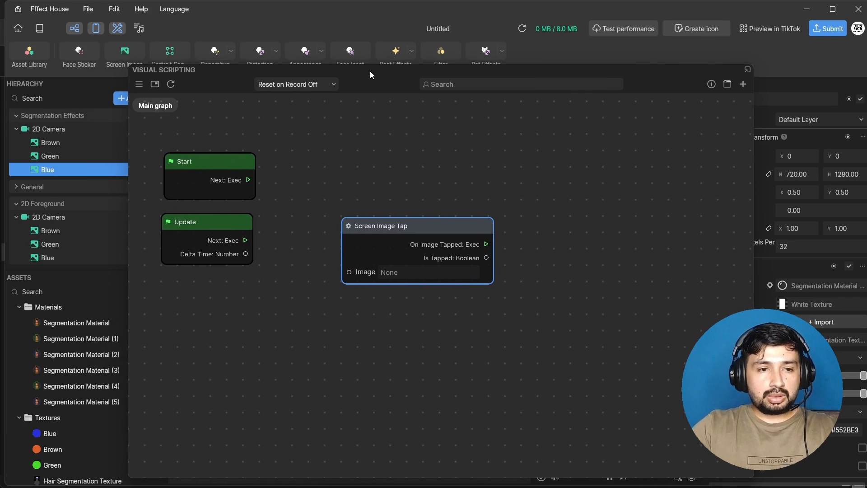
pyautogui.click(395, 272)
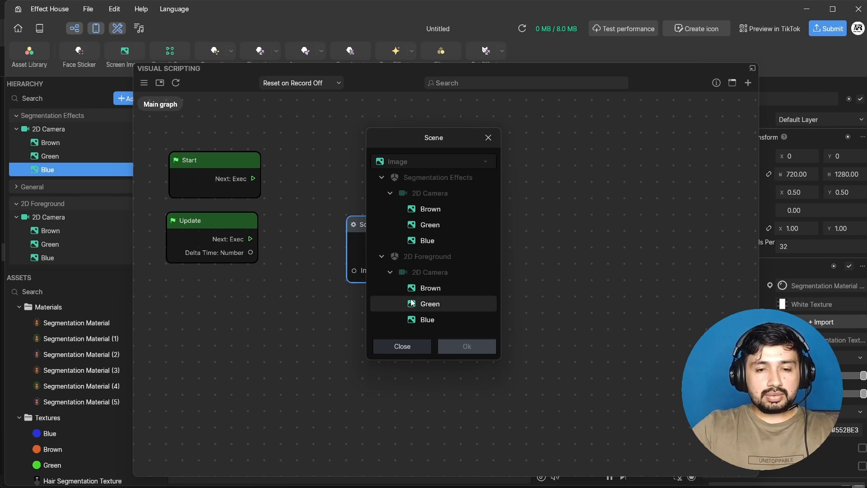
pyautogui.doubleClick(431, 288)
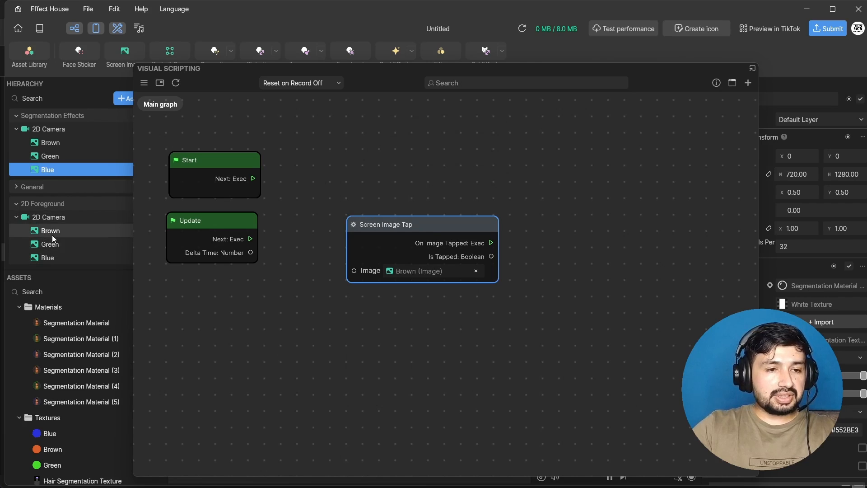
# Try to connect a Get Scene Object node for the 2D Foreground Brown image to the Screen Image Tap's Image input, and delete that node.
pyautogui.moveTo(50, 232); pyautogui.dragTo(253, 321)
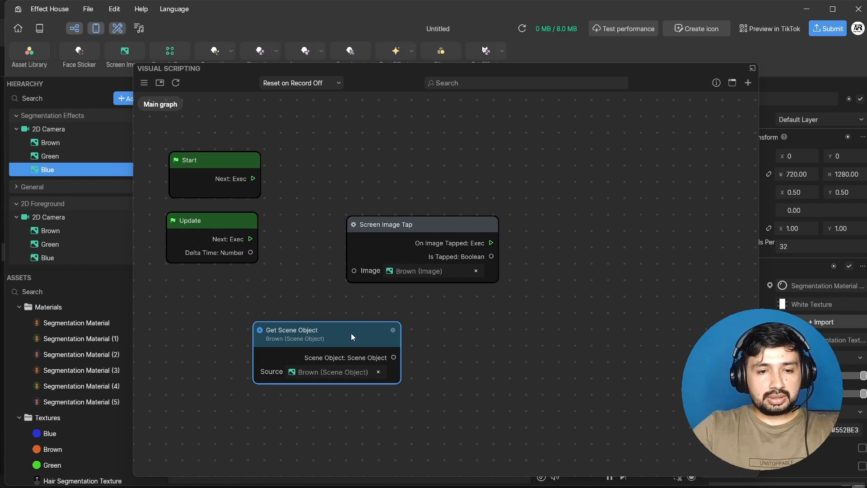
pyautogui.moveTo(351, 333); pyautogui.dragTo(256, 321)
pyautogui.moveTo(303, 346); pyautogui.dragTo(356, 272)
pyautogui.click(306, 299)
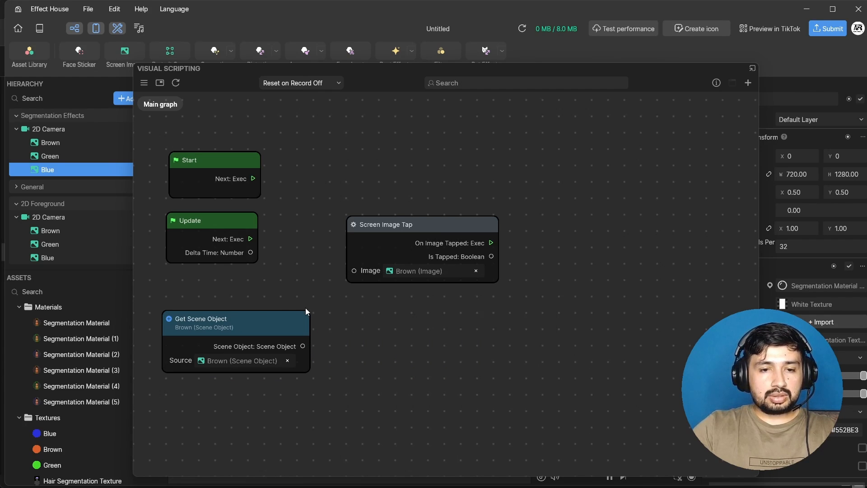
pyautogui.click(274, 321)
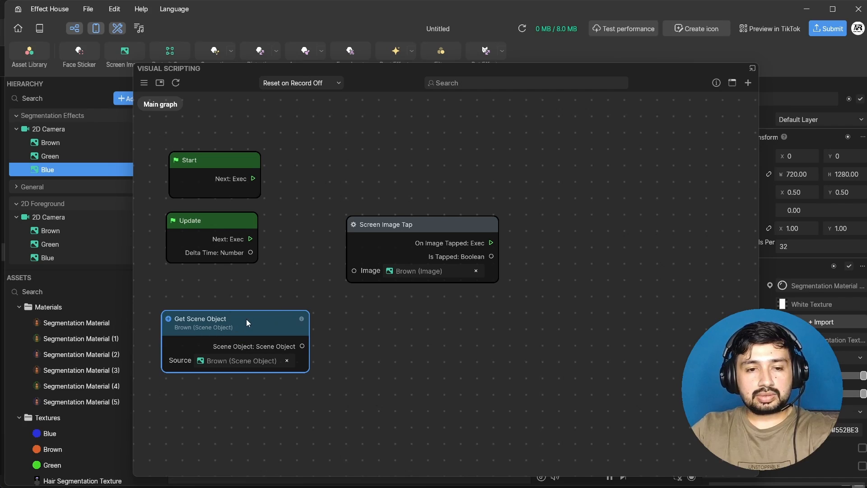
pyautogui.moveTo(246, 319); pyautogui.dragTo(247, 319)
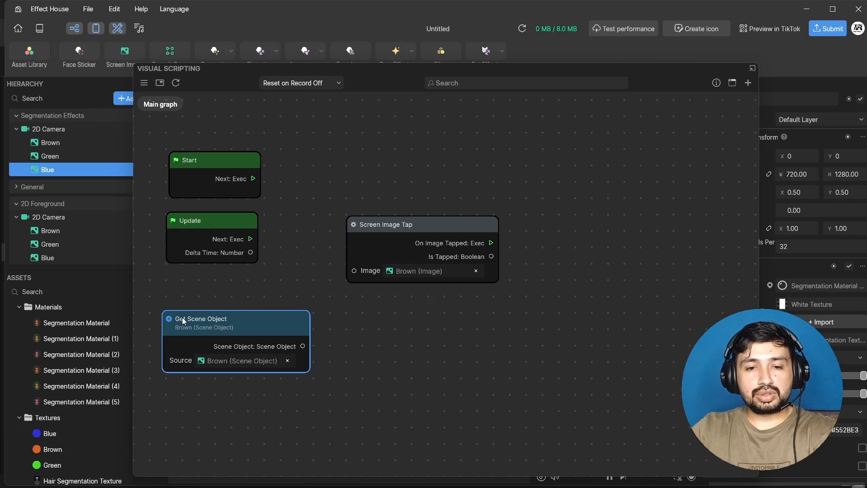
pyautogui.press('Delete')
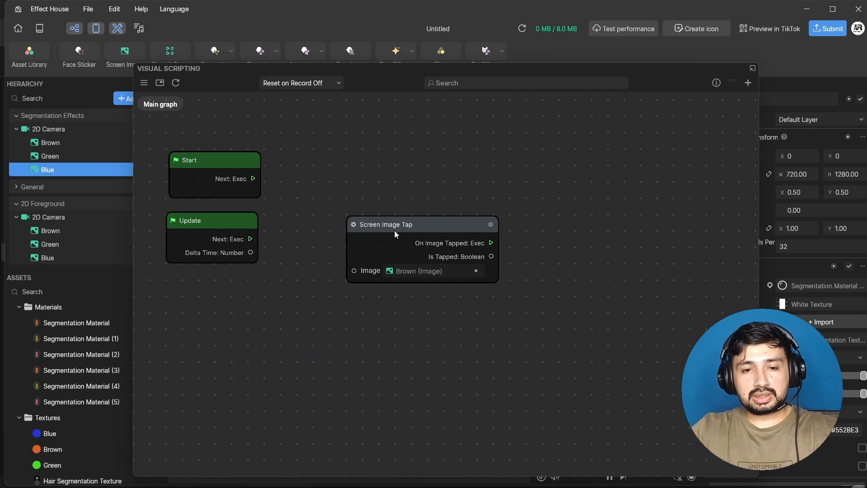
# Move the Screen Image Tap node closer to Update, and lower and narrow the floating graph window to uncover the preview.
pyautogui.moveTo(394, 231); pyautogui.dragTo(369, 240)
pyautogui.moveTo(633, 74); pyautogui.dragTo(601, 100)
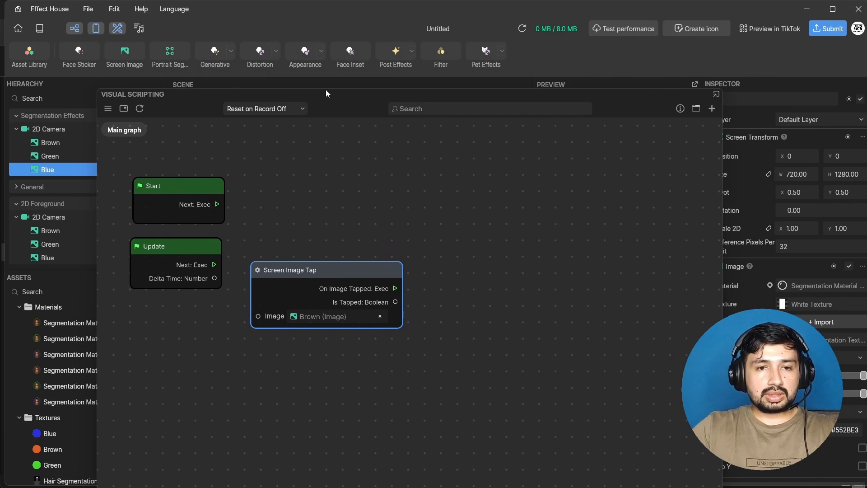
pyautogui.moveTo(326, 89); pyautogui.dragTo(330, 184)
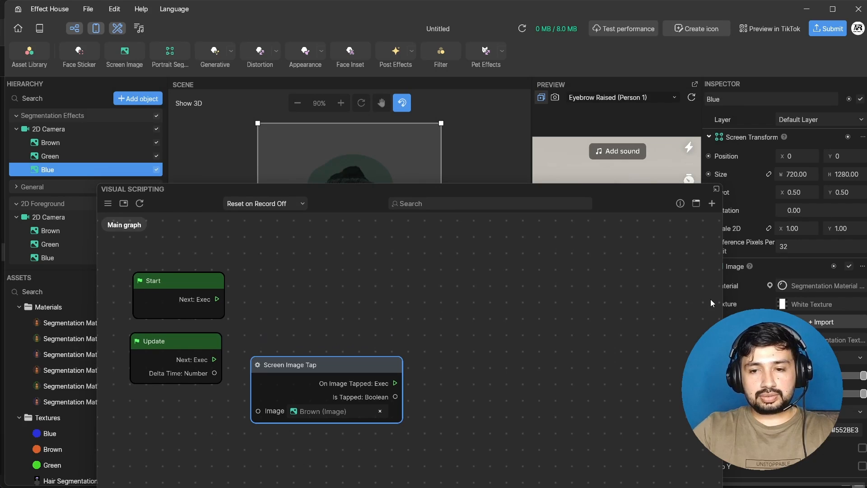
pyautogui.moveTo(721, 307); pyautogui.dragTo(557, 312)
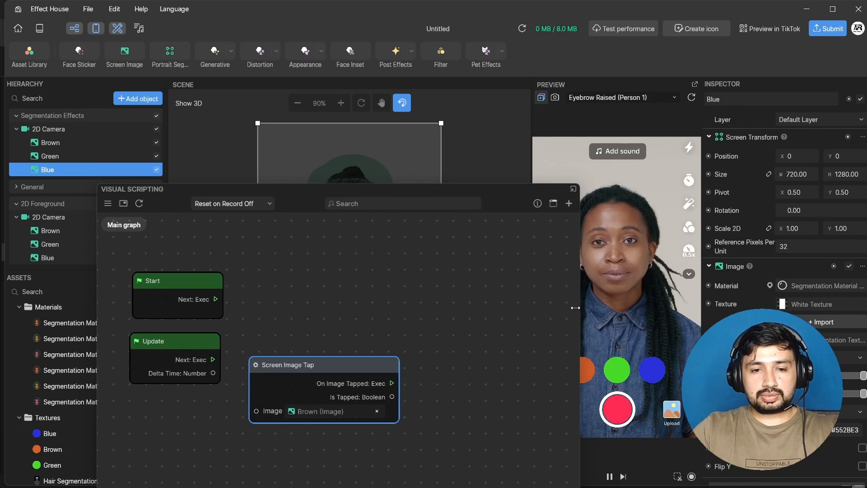
pyautogui.scroll(-1, 315, 365)
pyautogui.scroll(-4, 315, 365)
pyautogui.moveTo(316, 328); pyautogui.dragTo(217, 265, button='middle')
pyautogui.scroll(2, 273, 359)
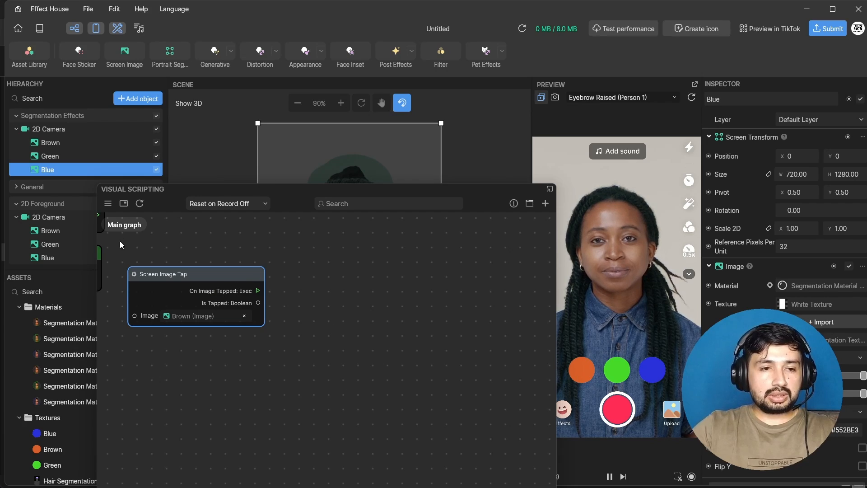
# Add a Set Visibility node to the graph and place it beside the Screen Image Tap node.
pyautogui.rightClick(388, 275)
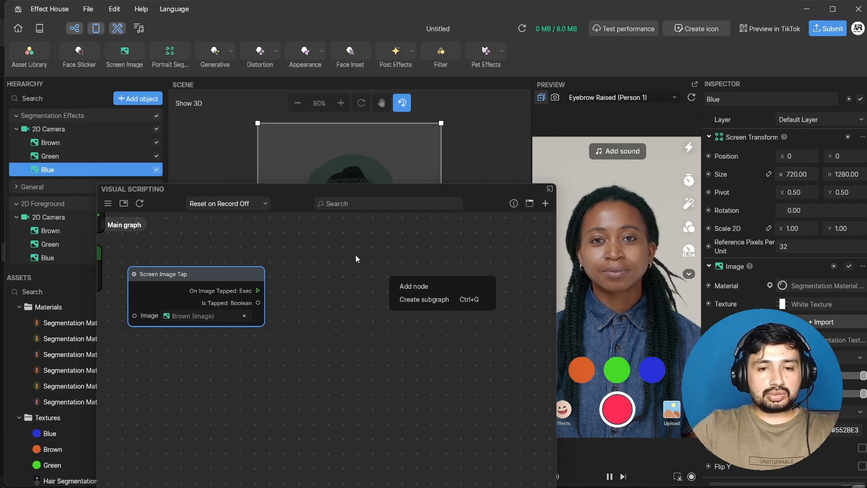
pyautogui.click(410, 286)
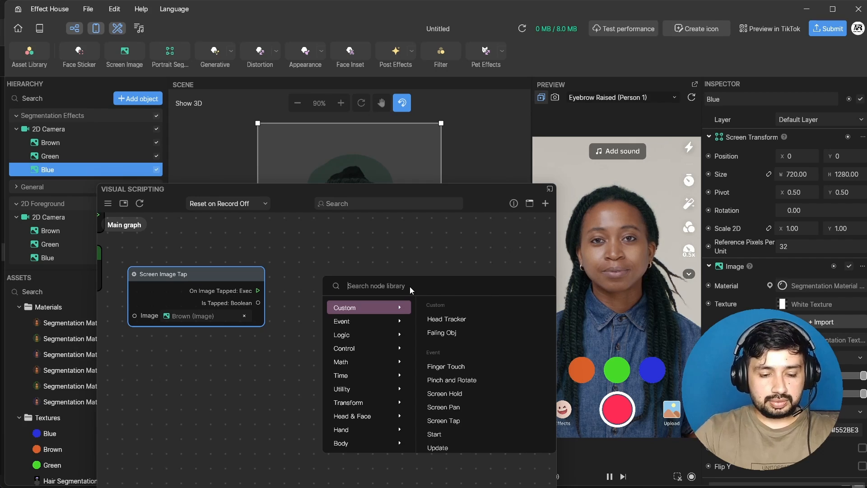
pyautogui.write('visi')
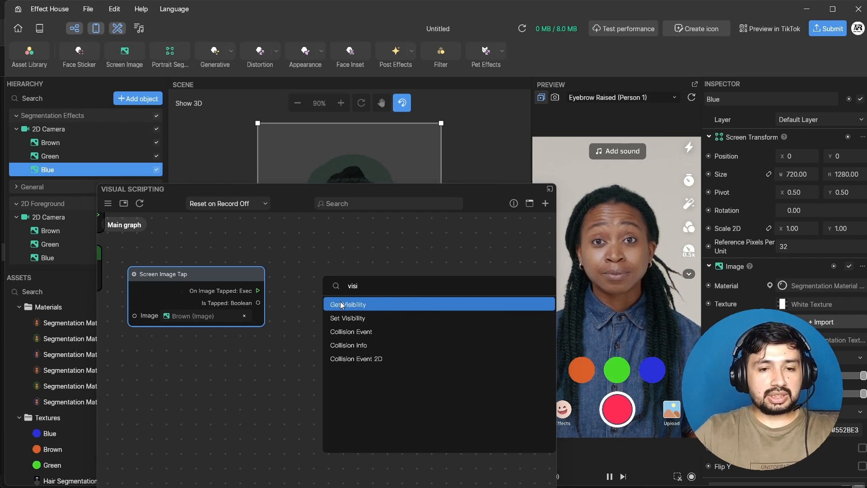
pyautogui.moveTo(345, 304)
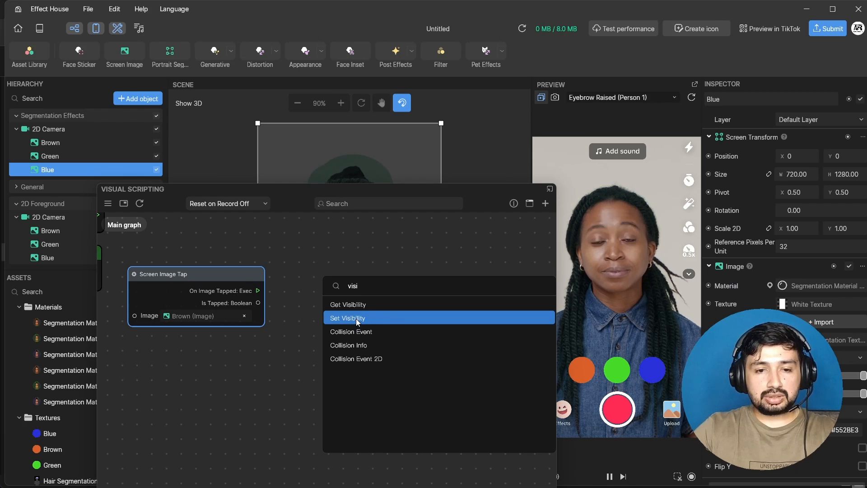
pyautogui.click(340, 318)
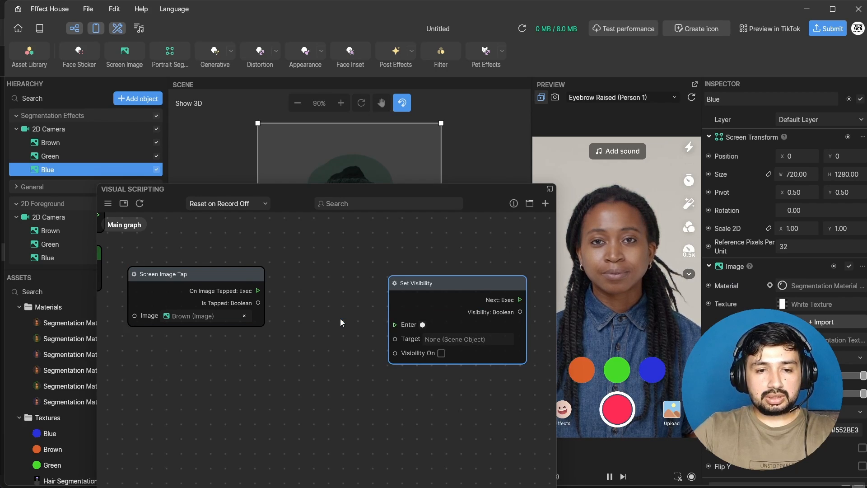
pyautogui.moveTo(490, 291); pyautogui.dragTo(432, 288)
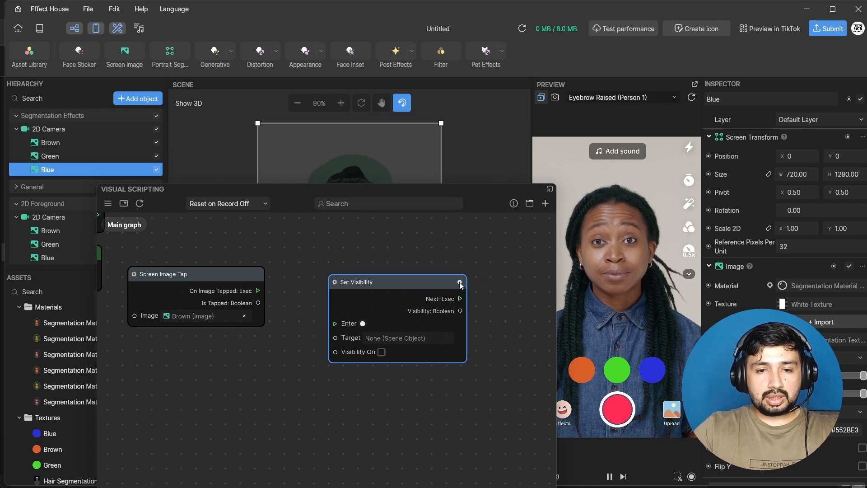
# Connect the Screen Image Tap's On Image Tapped output to the Set Visibility node's Enter input, and space the two nodes apart.
pyautogui.moveTo(459, 282)
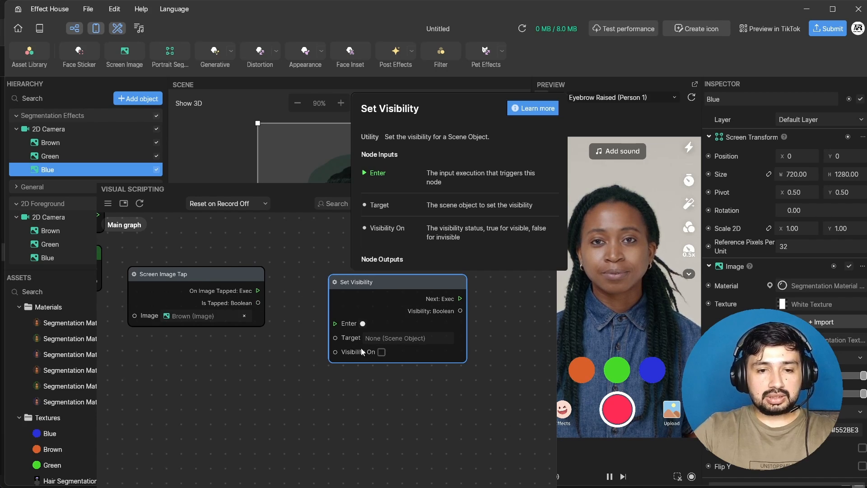
pyautogui.click(320, 331)
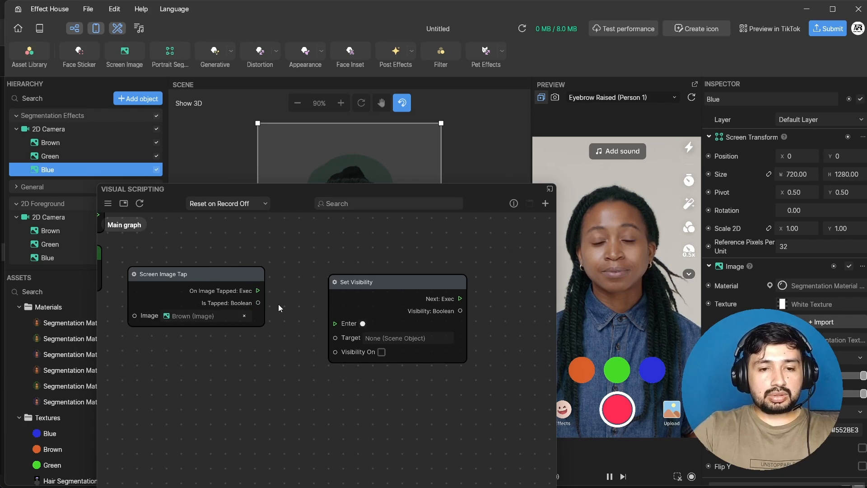
pyautogui.moveTo(358, 283); pyautogui.dragTo(375, 280)
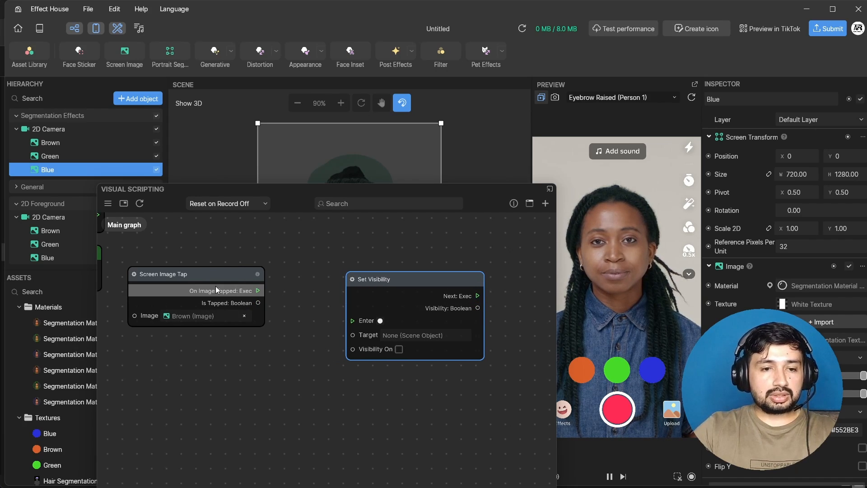
pyautogui.moveTo(223, 275); pyautogui.dragTo(352, 320)
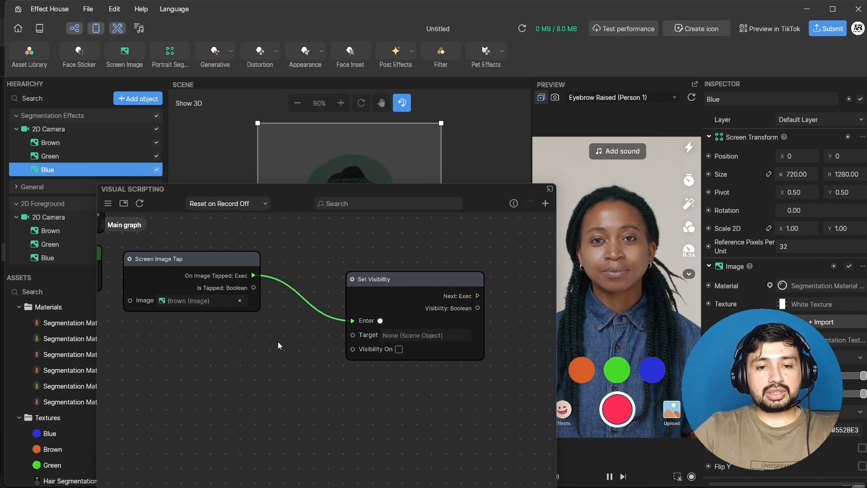
pyautogui.moveTo(386, 286); pyautogui.dragTo(407, 283)
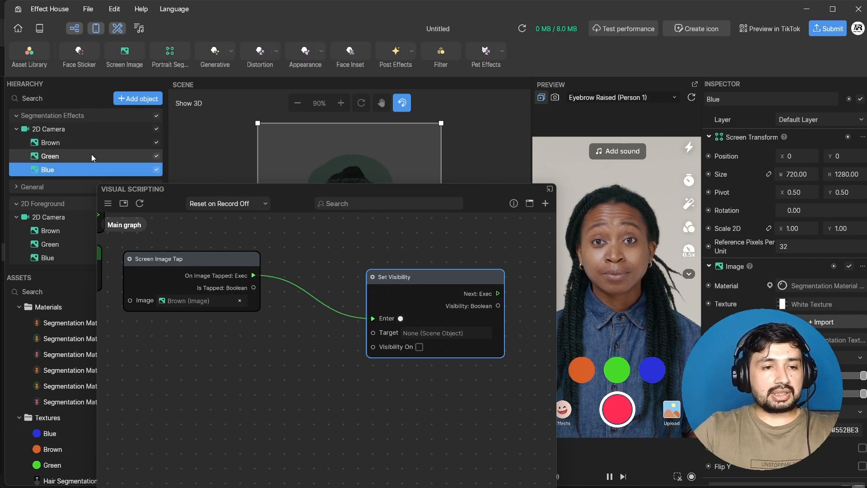
# Hide the Brown, Green and Blue images under Segmentation Effects.
pyautogui.click(157, 143)
pyautogui.click(156, 156)
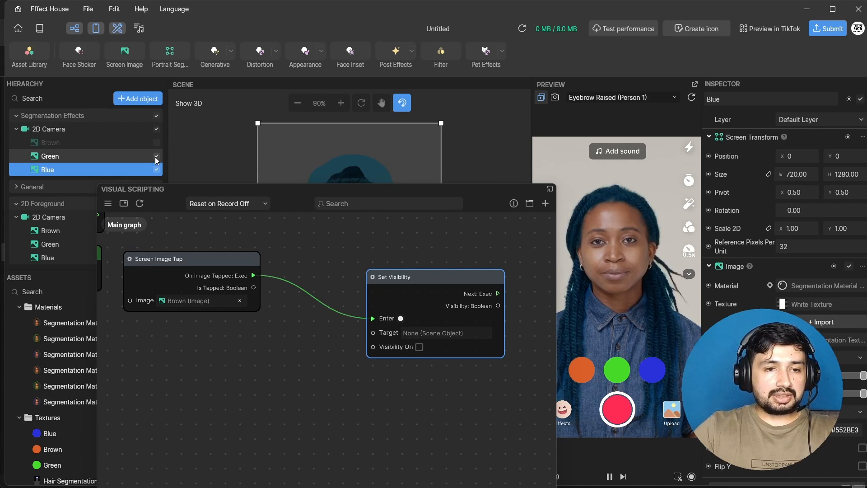
pyautogui.click(156, 170)
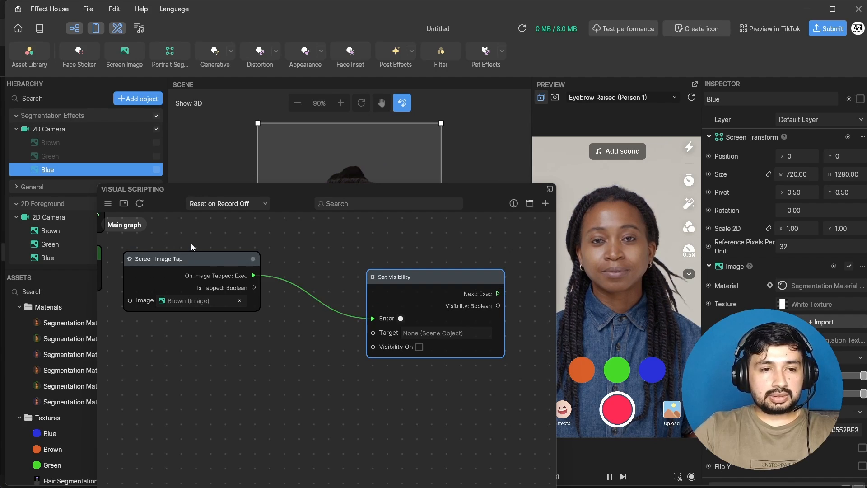
# Add a Get Scene Object node for the Segmentation Effects Brown image and connect it to the Set Visibility node's Target.
pyautogui.click(107, 144)
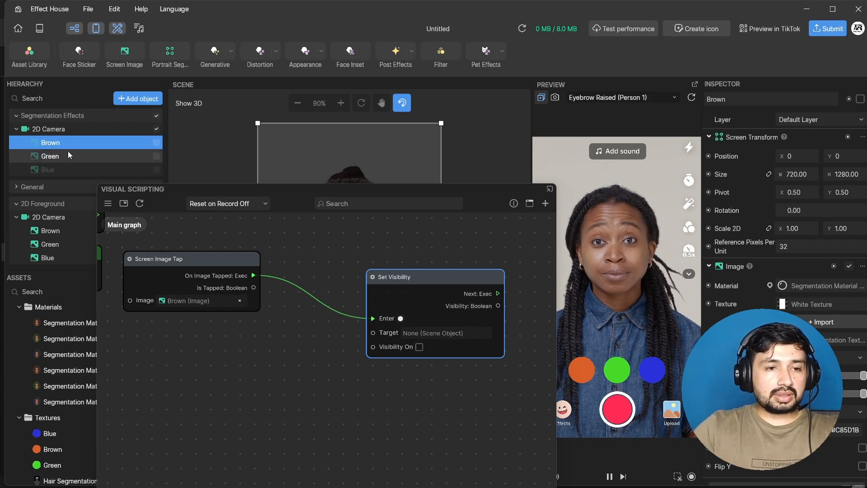
pyautogui.moveTo(74, 145); pyautogui.dragTo(219, 331)
pyautogui.moveTo(256, 359); pyautogui.dragTo(195, 345)
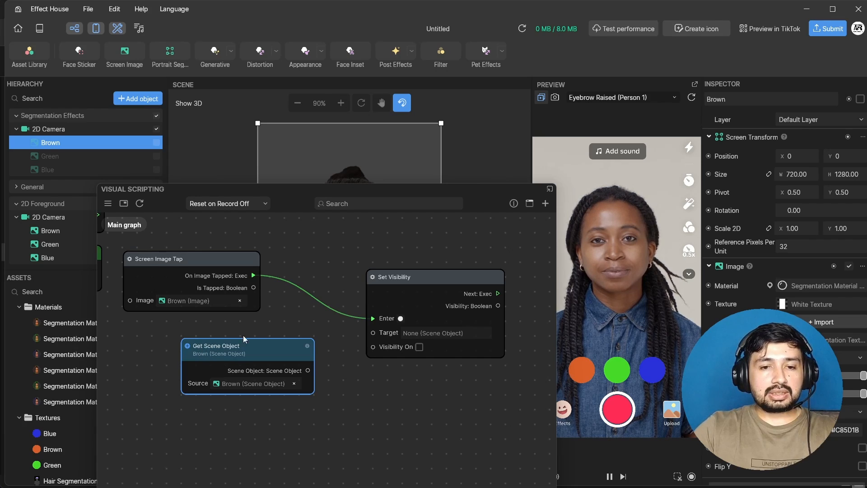
pyautogui.moveTo(245, 347); pyautogui.dragTo(214, 348)
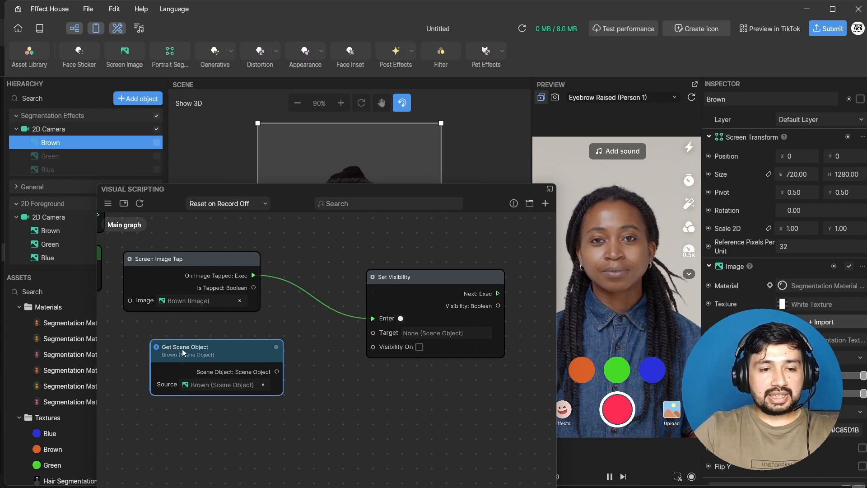
pyautogui.moveTo(277, 371); pyautogui.dragTo(371, 333)
pyautogui.moveTo(259, 351)
pyautogui.mouseDown()
pyautogui.moveTo(261, 335)
pyautogui.moveTo(267, 344)
pyautogui.mouseUp()
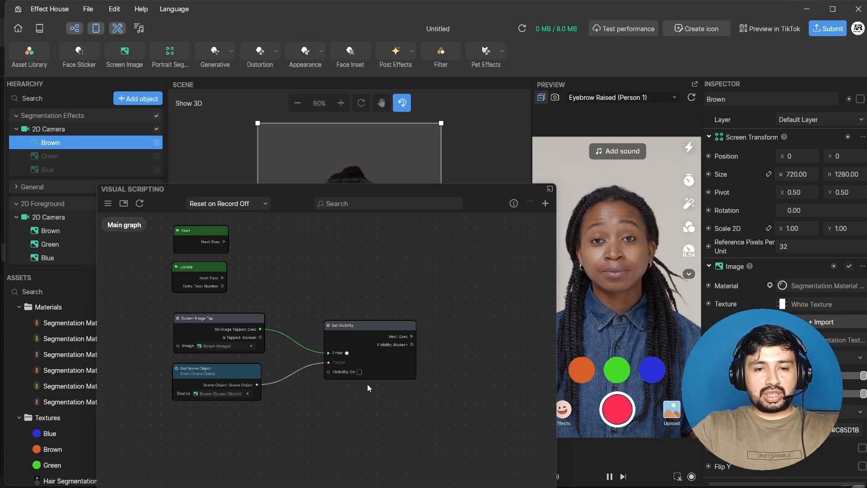
# Enable Visibility On in the Set Visibility node and test the brown button in the preview.
pyautogui.click(360, 372)
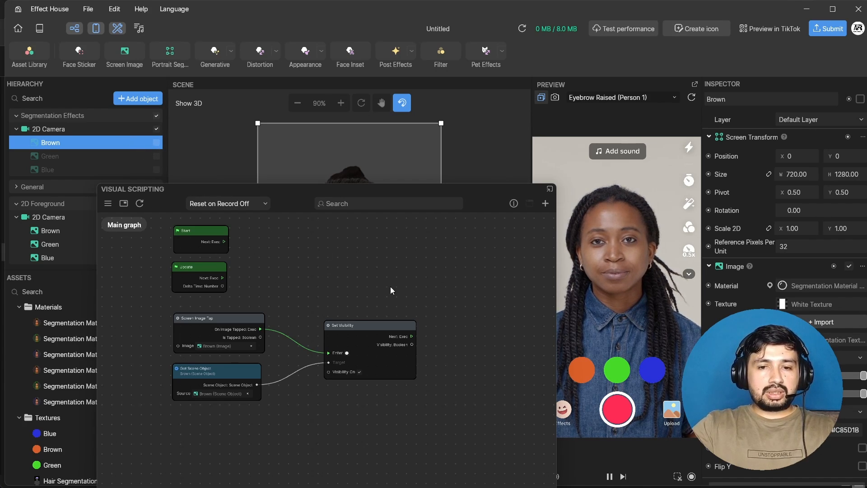
pyautogui.click(582, 370)
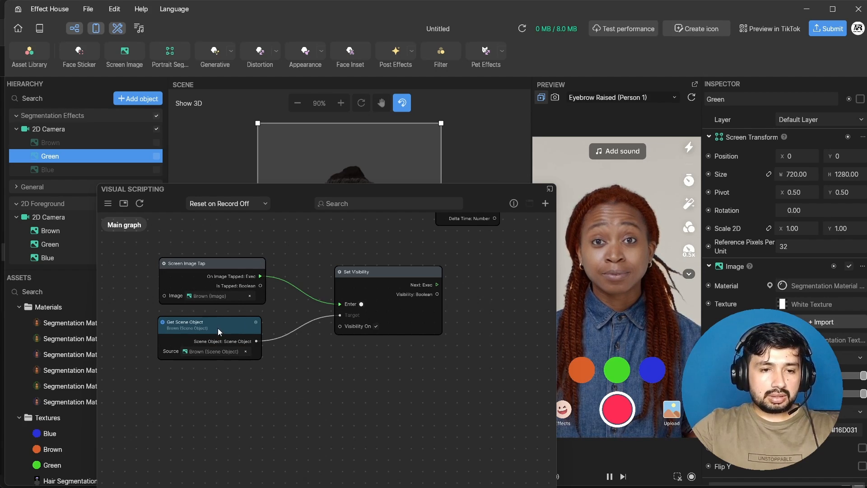
# Duplicate the Screen Image Tap, Get Scene Object and Set Visibility group twice, and arrange the copies below the original.
pyautogui.moveTo(415, 365); pyautogui.dragTo(182, 274)
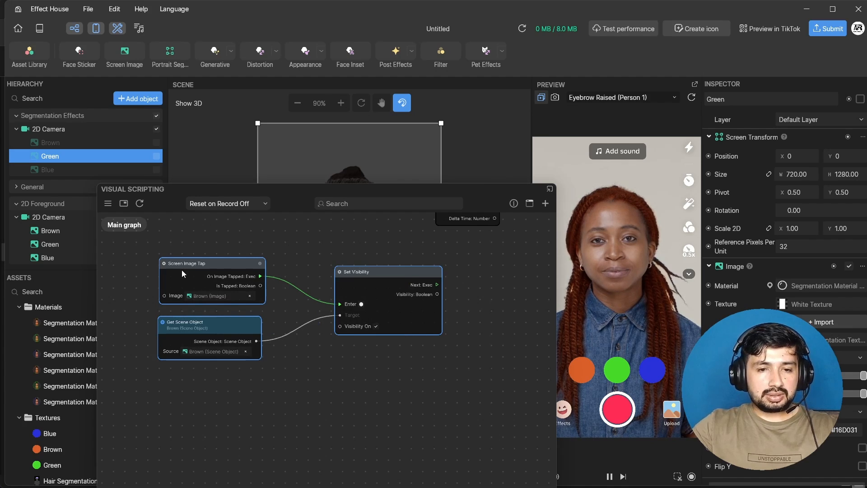
pyautogui.hotkey('ctrl', 'c')
pyautogui.hotkey('ctrl', 'v')
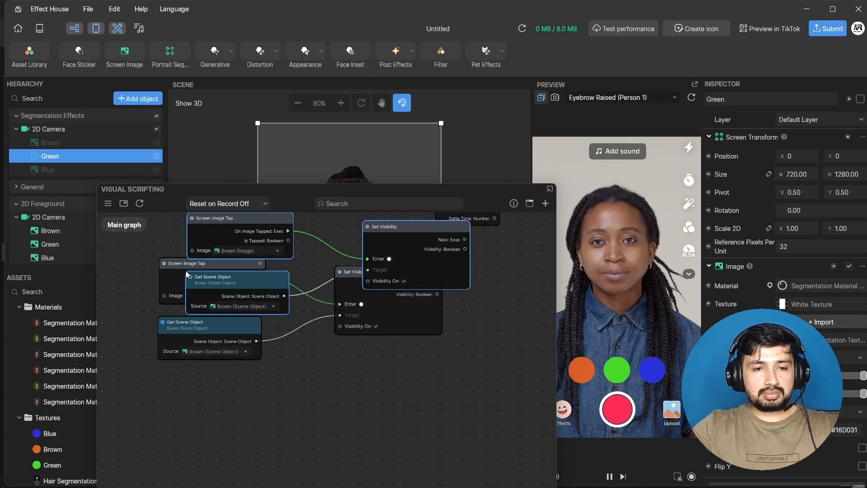
pyautogui.moveTo(233, 221); pyautogui.dragTo(205, 437)
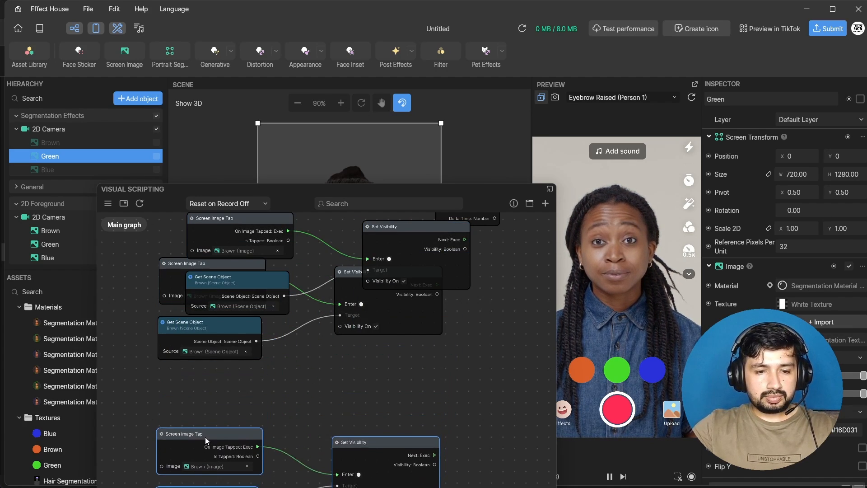
pyautogui.scroll(-2, 229, 359)
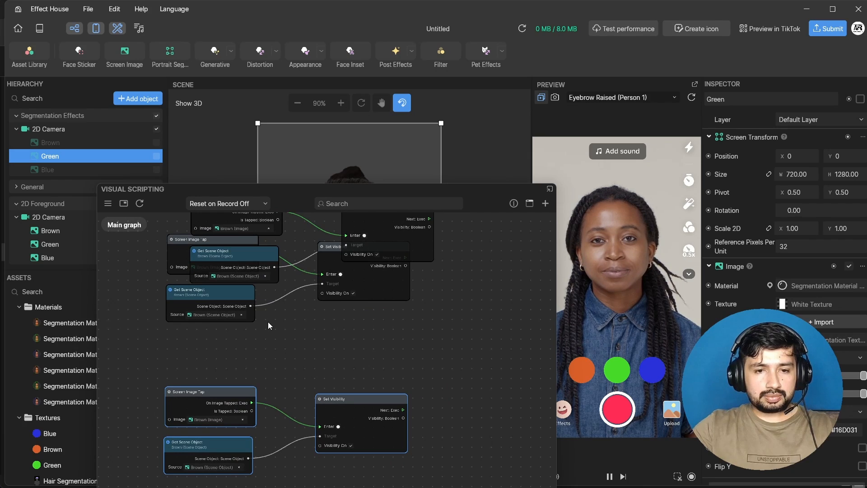
pyautogui.scroll(-1, 267, 322)
pyautogui.moveTo(347, 230); pyautogui.dragTo(344, 242)
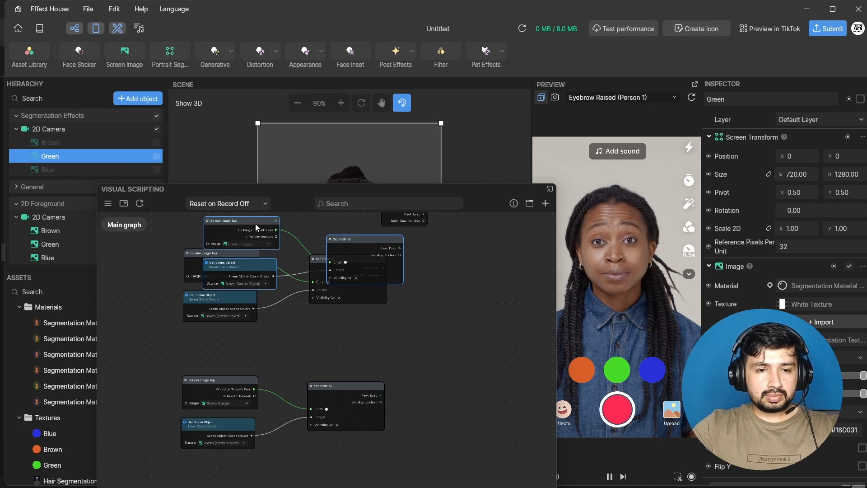
pyautogui.moveTo(255, 224); pyautogui.dragTo(230, 322)
pyautogui.scroll(-1, 355, 340)
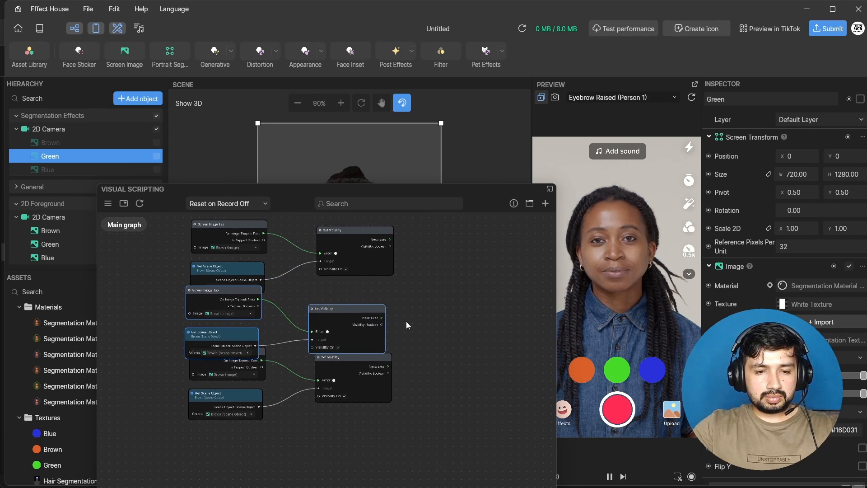
pyautogui.moveTo(334, 425); pyautogui.dragTo(225, 377)
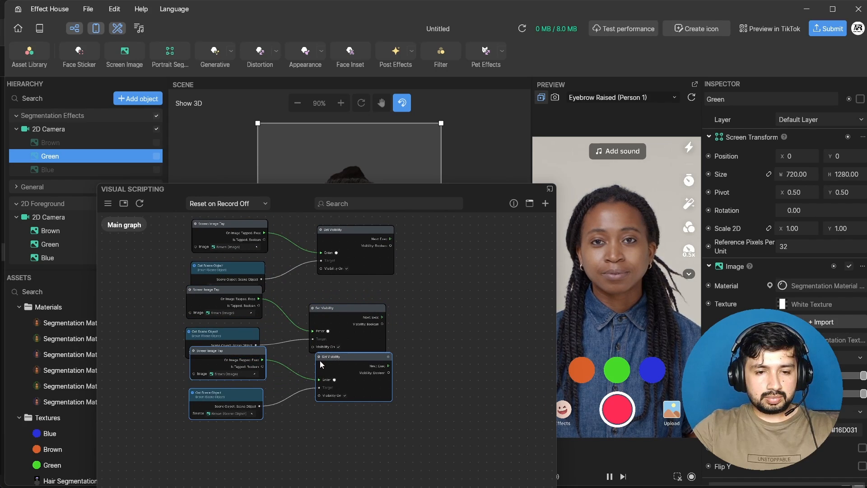
pyautogui.moveTo(320, 360); pyautogui.dragTo(309, 393)
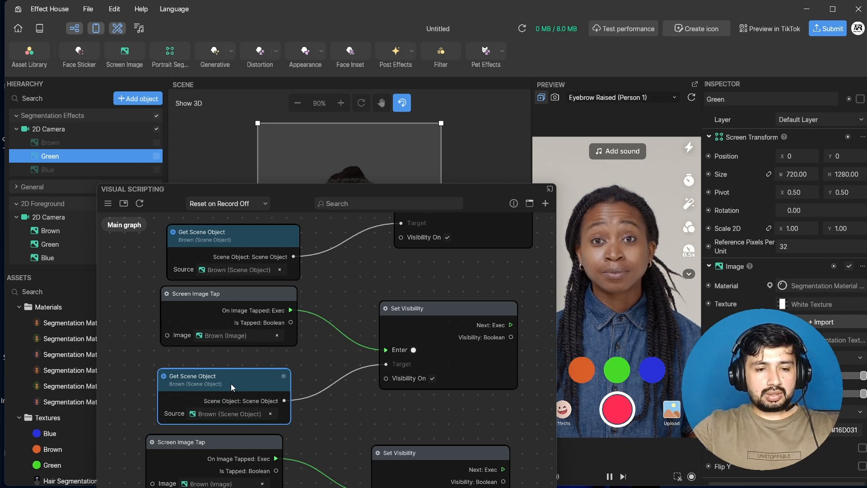
# Move the middle group's Get Scene Object node closer to its Screen Image Tap and set its Source to the Segmentation Effects Green image.
pyautogui.moveTo(231, 383); pyautogui.dragTo(233, 365)
pyautogui.click(230, 398)
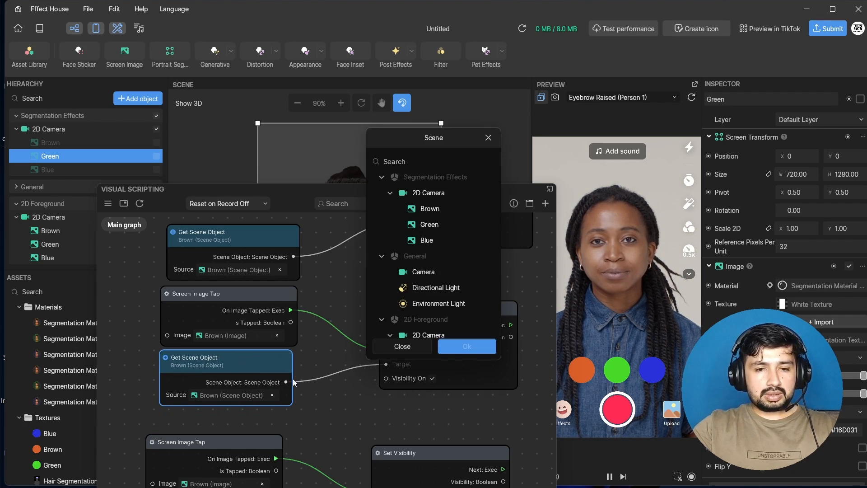
pyautogui.doubleClick(435, 225)
# Set the Source of the lowest group's Get Scene Object node to the Segmentation Effects Blue image.
pyautogui.scroll(-1, 291, 375)
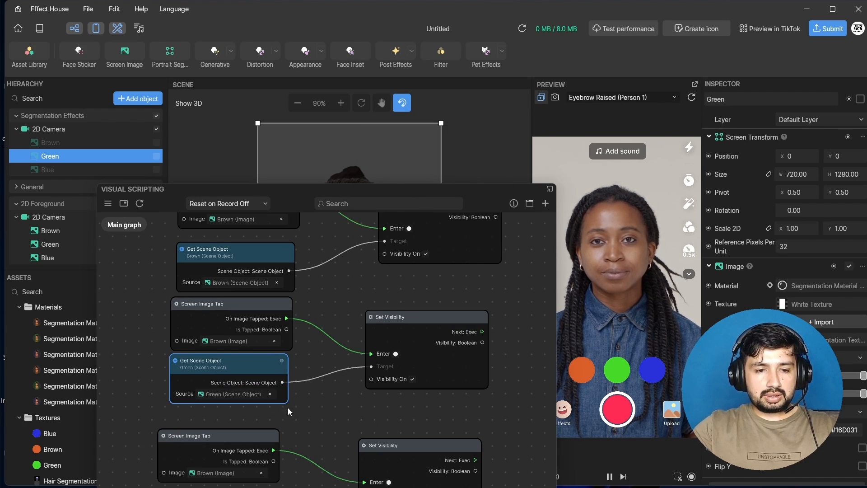
pyautogui.scroll(-2, 298, 375)
pyautogui.scroll(2, 303, 361)
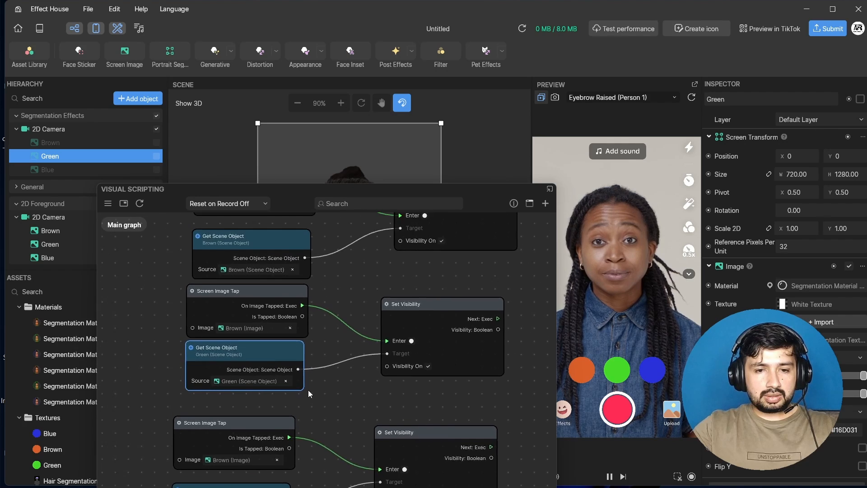
pyautogui.scroll(-3, 305, 389)
pyautogui.scroll(2, 300, 380)
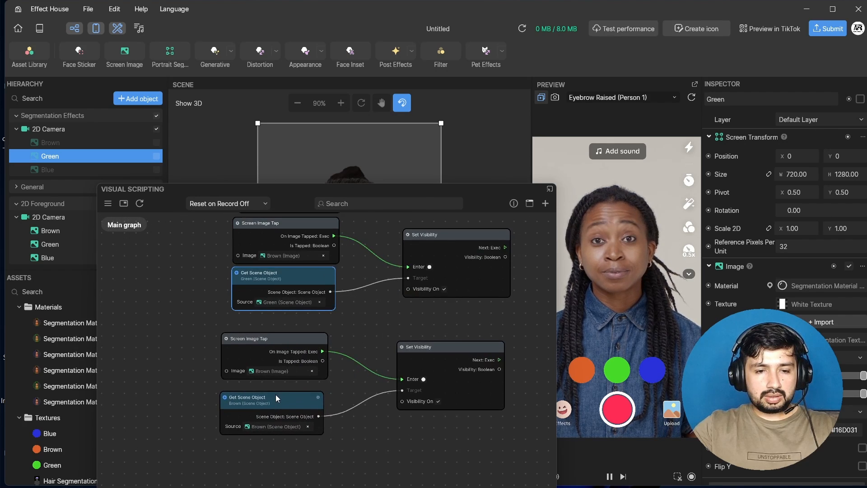
pyautogui.scroll(2, 276, 393)
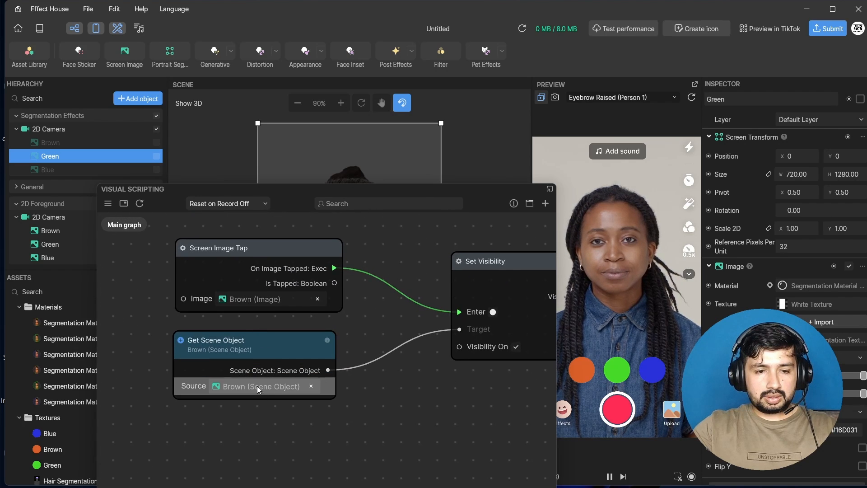
pyautogui.click(257, 386)
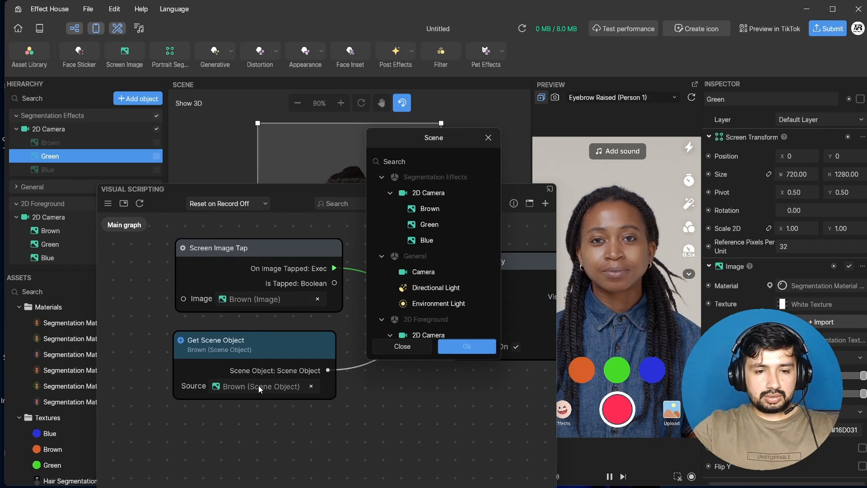
pyautogui.doubleClick(432, 242)
pyautogui.scroll(-3, 368, 449)
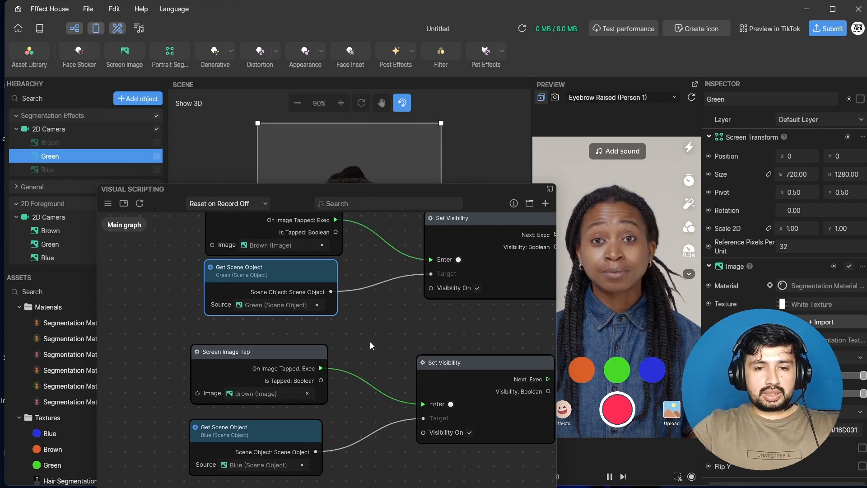
pyautogui.moveTo(370, 342); pyautogui.dragTo(313, 481, button='middle')
pyautogui.moveTo(383, 314); pyautogui.dragTo(348, 256, button='middle')
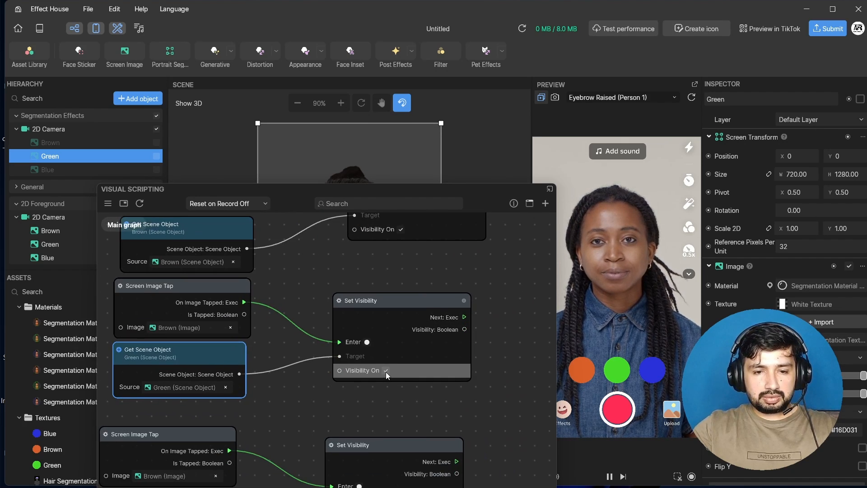
# Disable Visibility On in the green and blue groups' Set Visibility nodes and test the brown button in the preview.
pyautogui.moveTo(389, 381); pyautogui.dragTo(397, 286, button='middle')
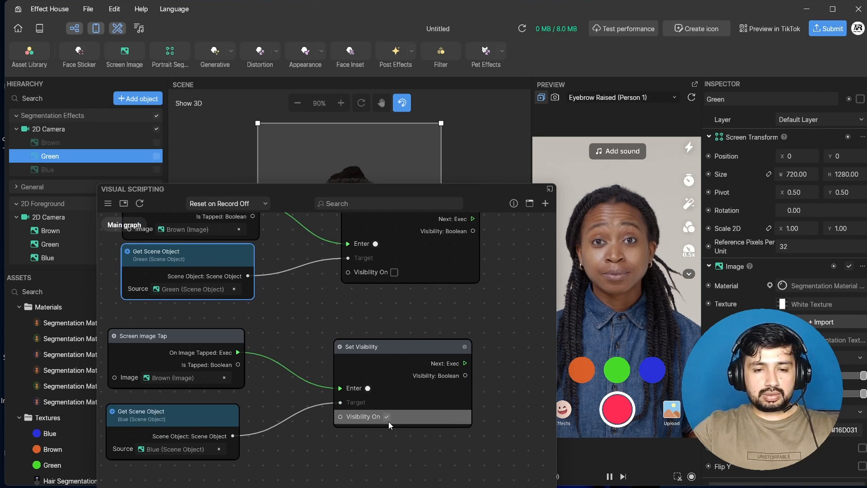
pyautogui.click(582, 368)
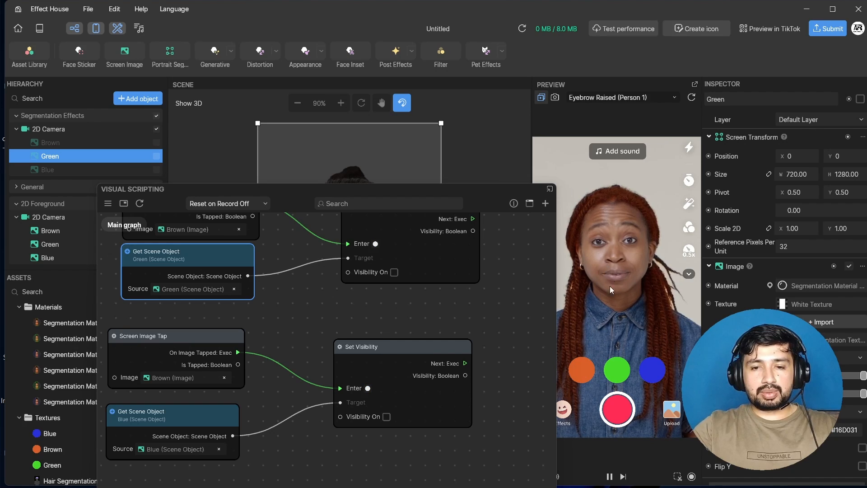
pyautogui.scroll(5, 422, 304)
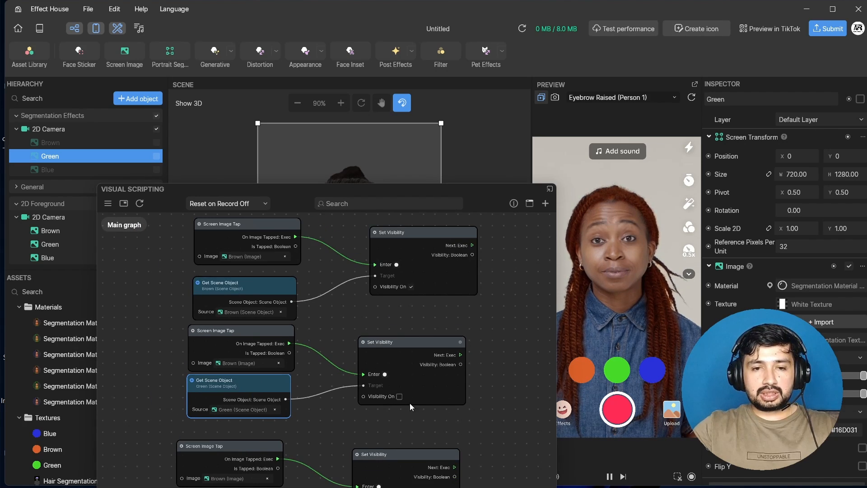
pyautogui.moveTo(414, 421); pyautogui.dragTo(401, 358, button='middle')
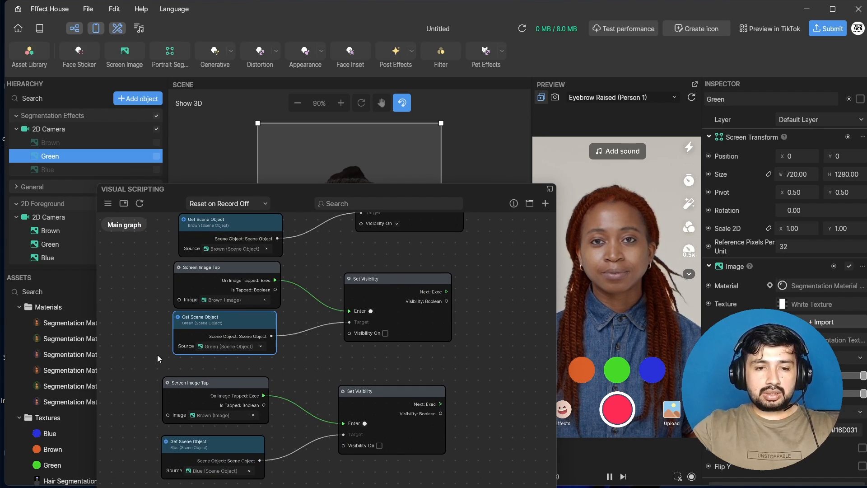
# Rearrange the middle and lowest node groups so their Screen Image Tap, Get Scene Object and Set Visibility nodes are evenly spaced apart.
pyautogui.moveTo(260, 460); pyautogui.dragTo(246, 443)
pyautogui.click(138, 423)
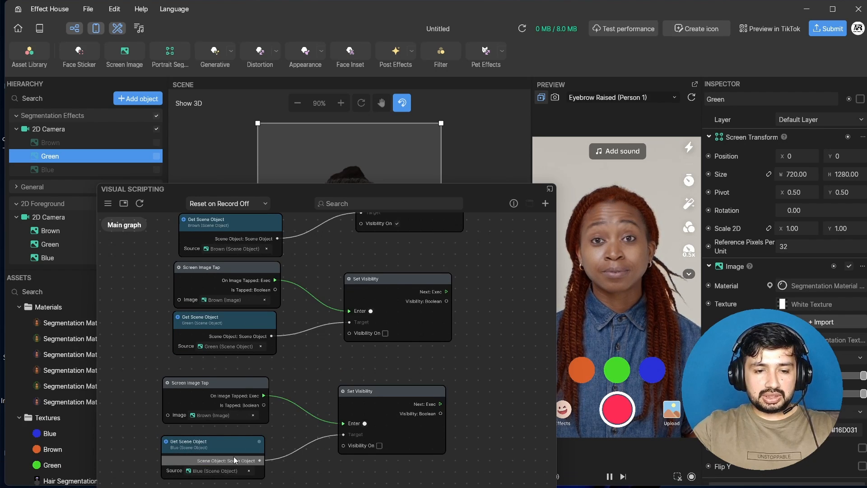
pyautogui.scroll(-3, 465, 430)
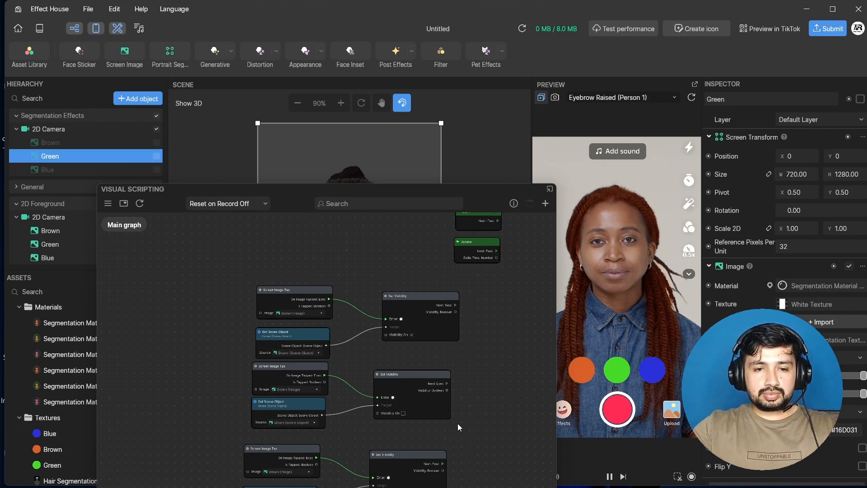
pyautogui.moveTo(422, 378); pyautogui.dragTo(441, 395)
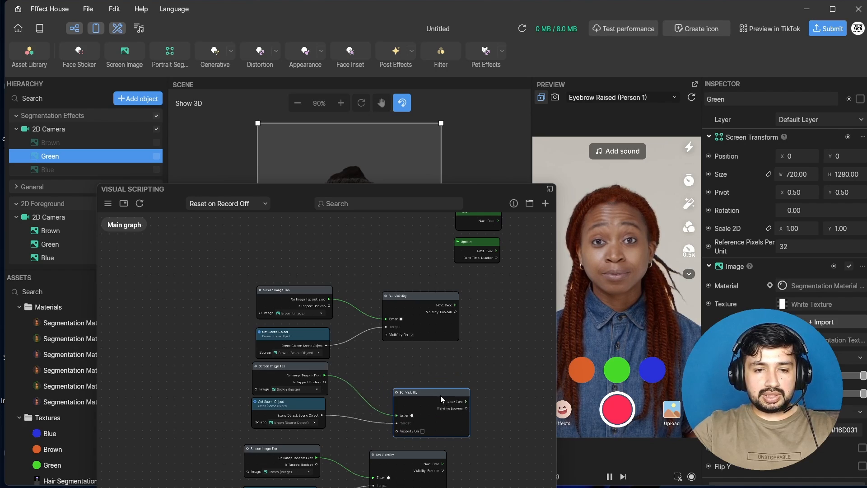
pyautogui.moveTo(299, 405)
pyautogui.mouseDown()
pyautogui.moveTo(308, 419)
pyautogui.moveTo(300, 414)
pyautogui.mouseUp()
pyautogui.scroll(-2, 428, 424)
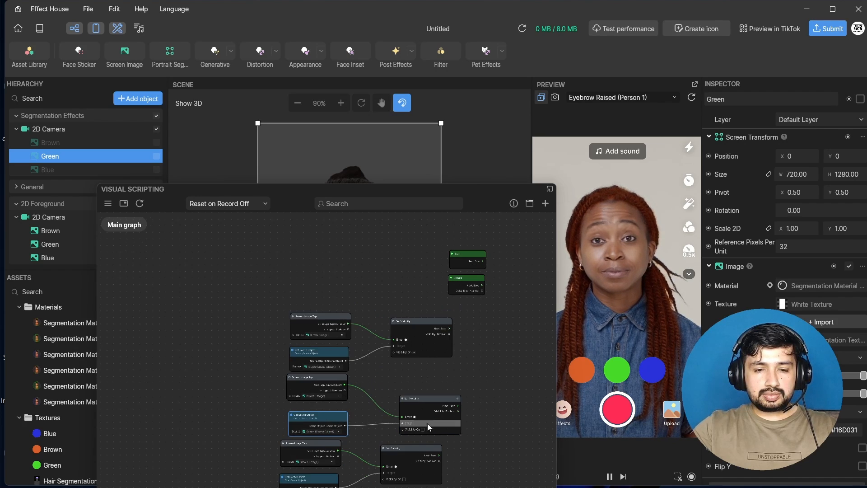
pyautogui.scroll(-3, 428, 424)
pyautogui.moveTo(397, 388); pyautogui.dragTo(421, 400)
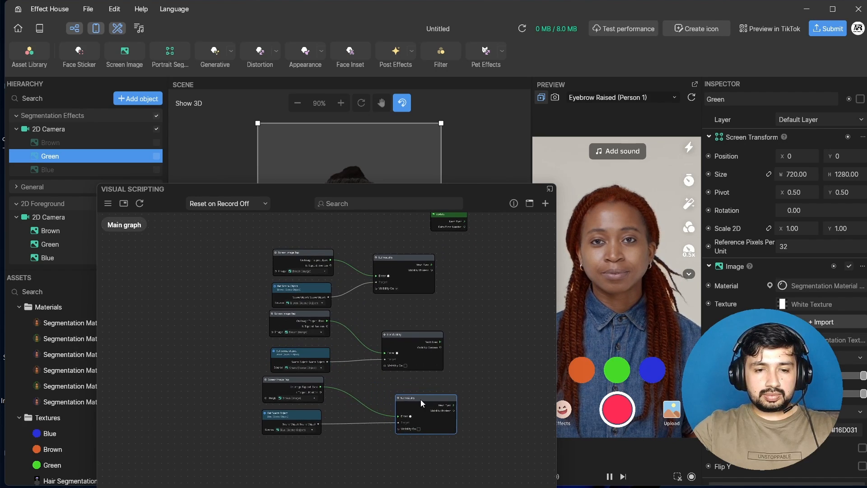
pyautogui.moveTo(305, 382); pyautogui.dragTo(321, 392)
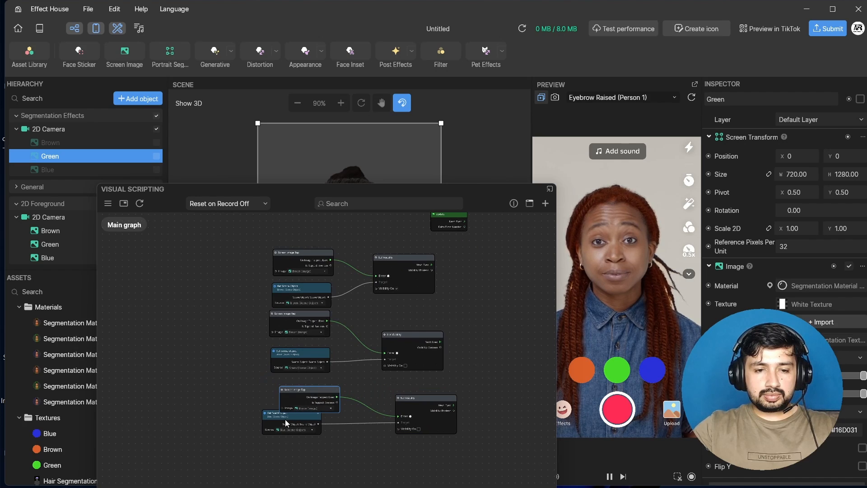
pyautogui.moveTo(285, 418); pyautogui.dragTo(303, 431)
# Wrap all three node groups in a single comment frame and set its colour to Red.
pyautogui.moveTo(456, 464); pyautogui.dragTo(258, 254)
pyautogui.rightClick(302, 252)
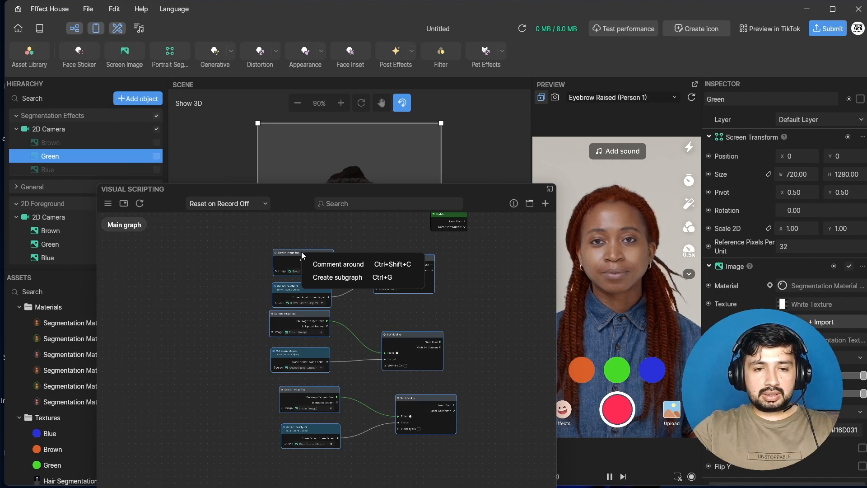
pyautogui.click(312, 258)
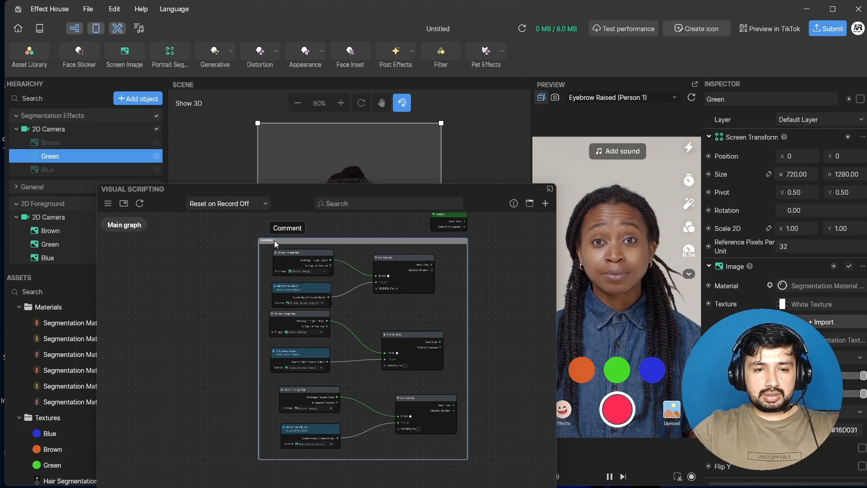
pyautogui.doubleClick(279, 241)
pyautogui.rightClick(280, 242)
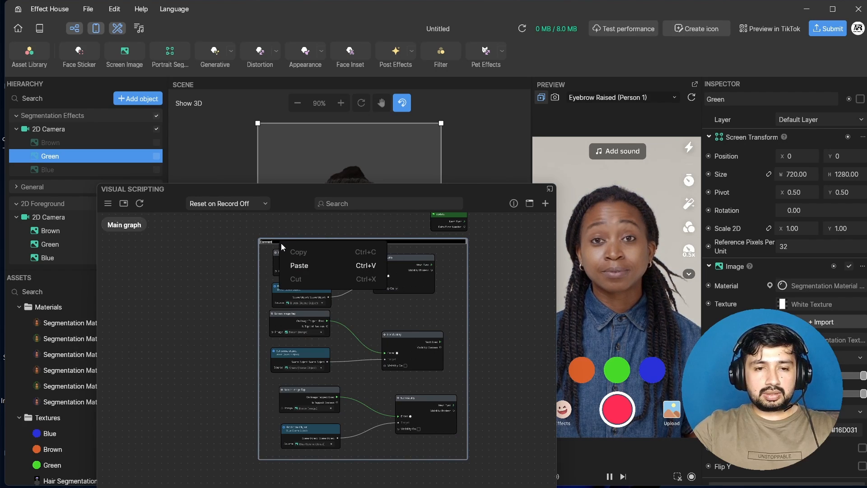
pyautogui.click(273, 251)
pyautogui.rightClick(277, 240)
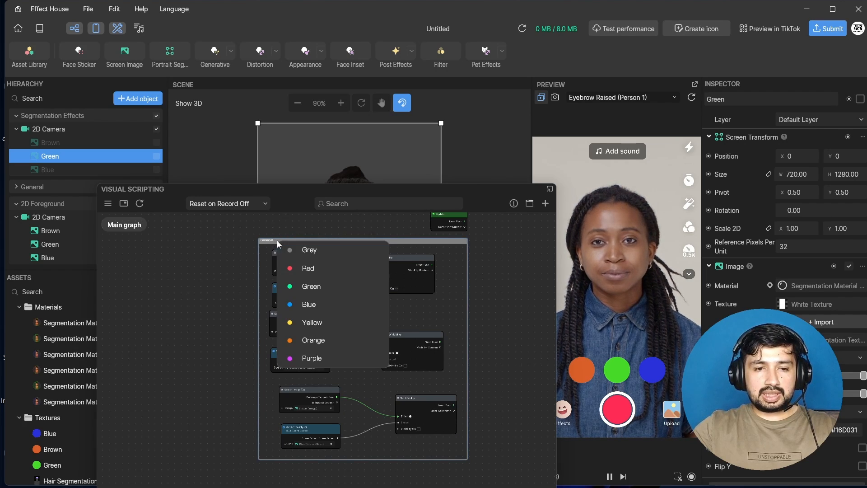
pyautogui.click(309, 267)
# Move the red comment frame away from the Start and Update nodes and rename it Brown.
pyautogui.moveTo(335, 243); pyautogui.dragTo(230, 253)
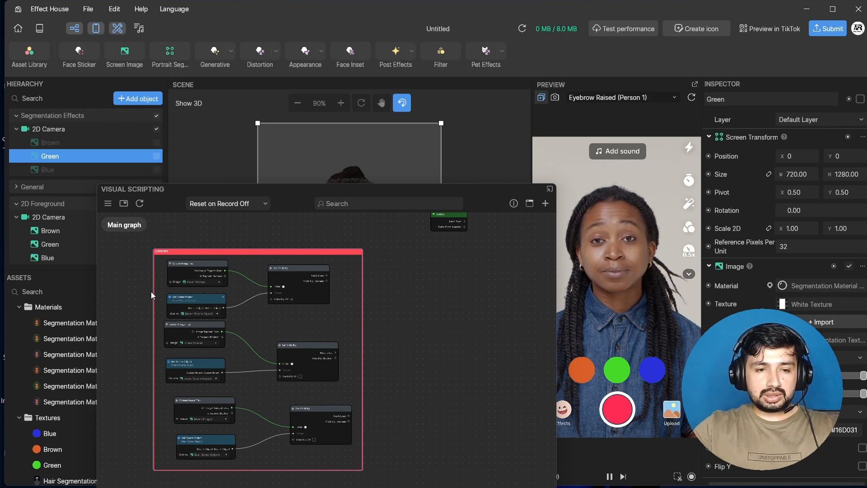
pyautogui.scroll(5, 161, 253)
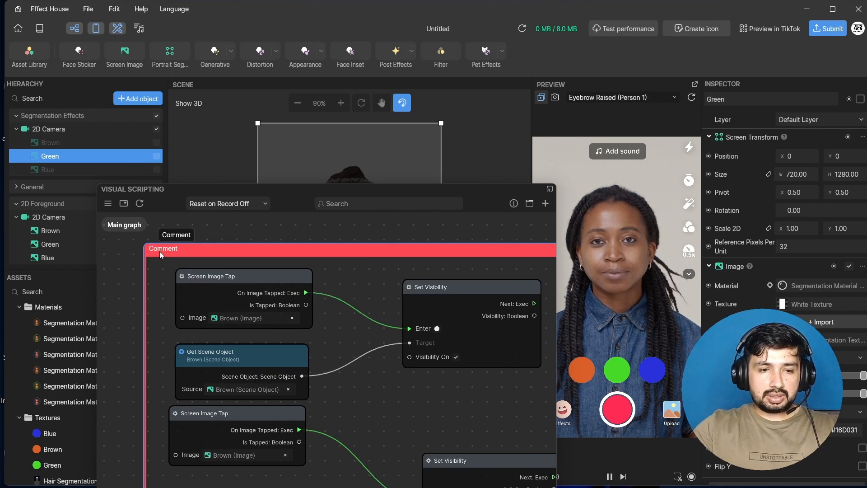
pyautogui.doubleClick(159, 251)
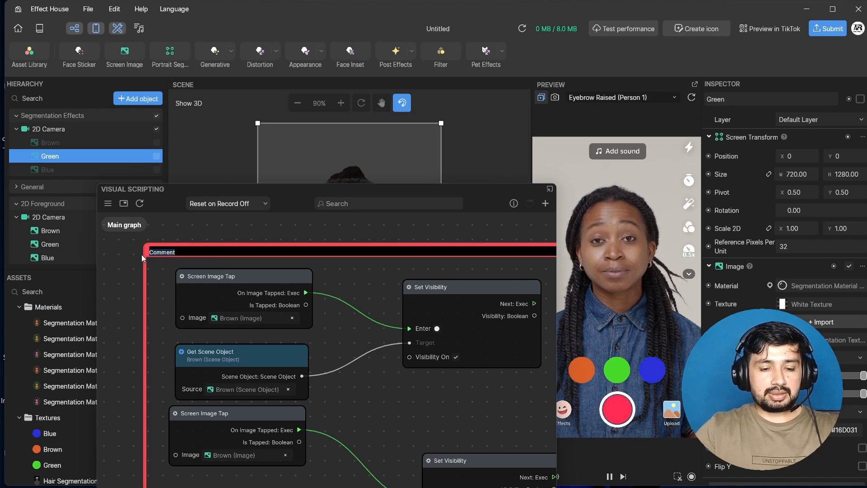
pyautogui.write('Br')
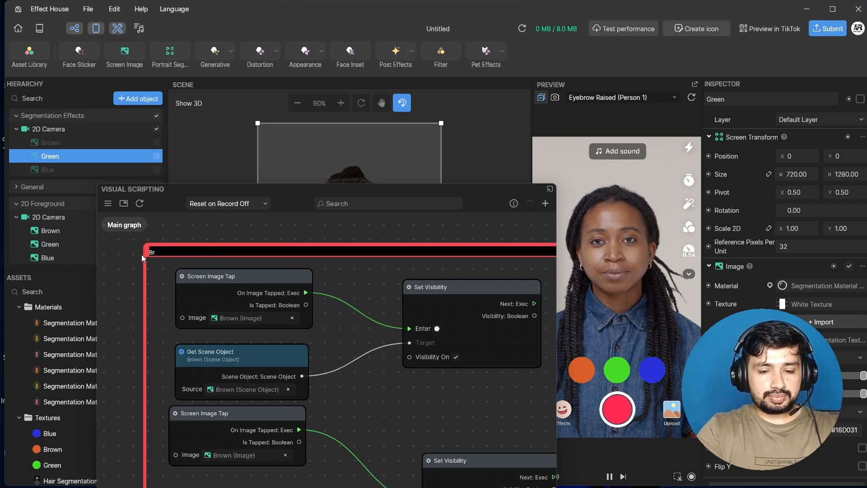
pyautogui.write('own')
pyautogui.press('Return')
pyautogui.scroll(-5, 188, 264)
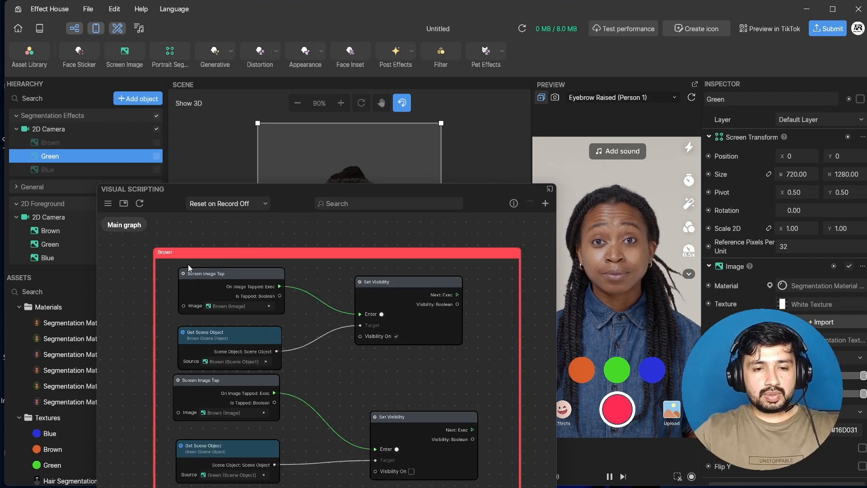
pyautogui.moveTo(377, 345); pyautogui.dragTo(340, 329, button='middle')
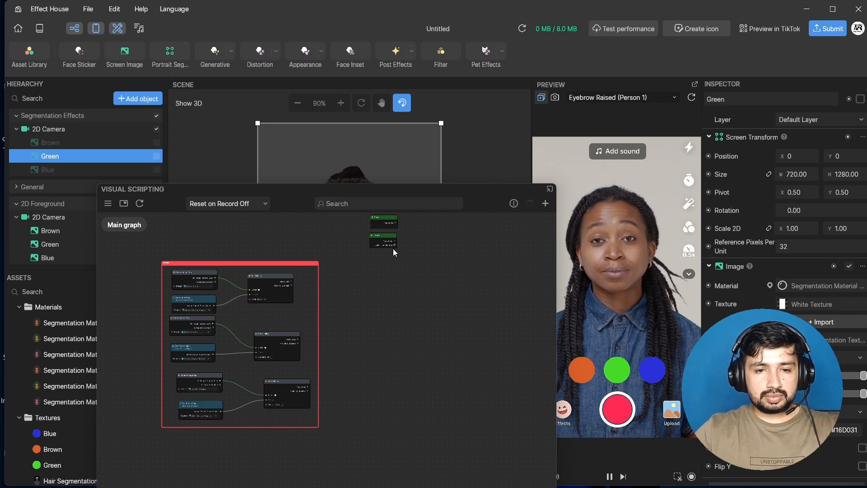
# Add a new Screen Image Tap node and place it in the empty graph area beside the Brown comment frame.
pyautogui.scroll(5, 386, 271)
pyautogui.scroll(-5, 386, 270)
pyautogui.moveTo(354, 278); pyautogui.dragTo(362, 284, button='middle')
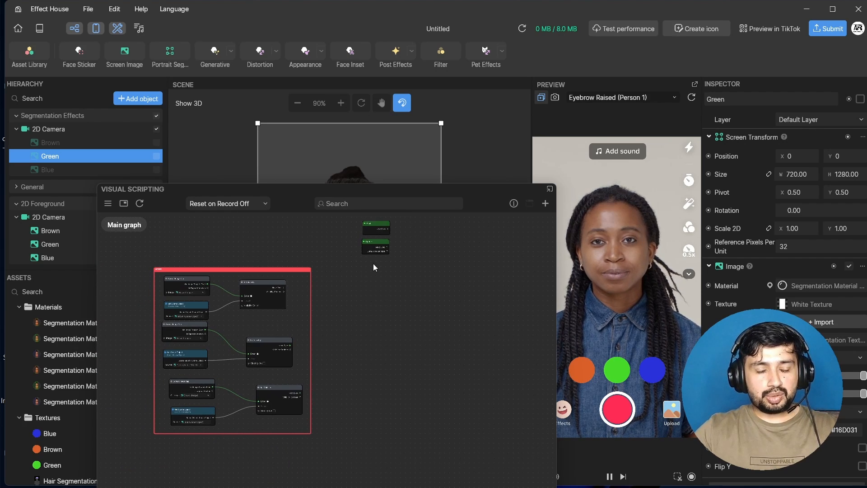
pyautogui.rightClick(370, 287)
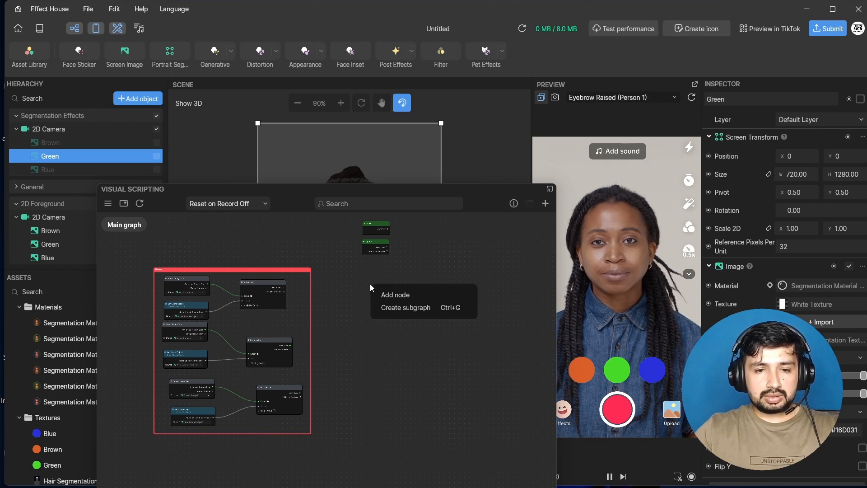
pyautogui.click(397, 294)
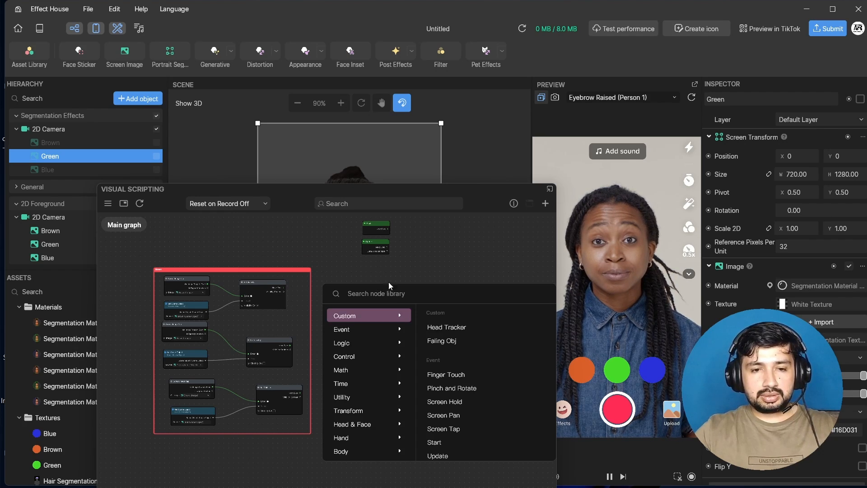
pyautogui.write('tp')
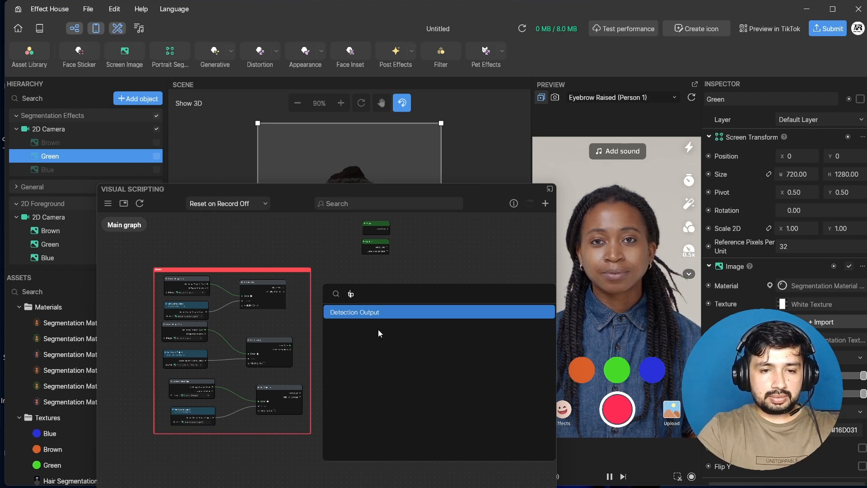
pyautogui.press('BackSpace')
pyautogui.write('a')
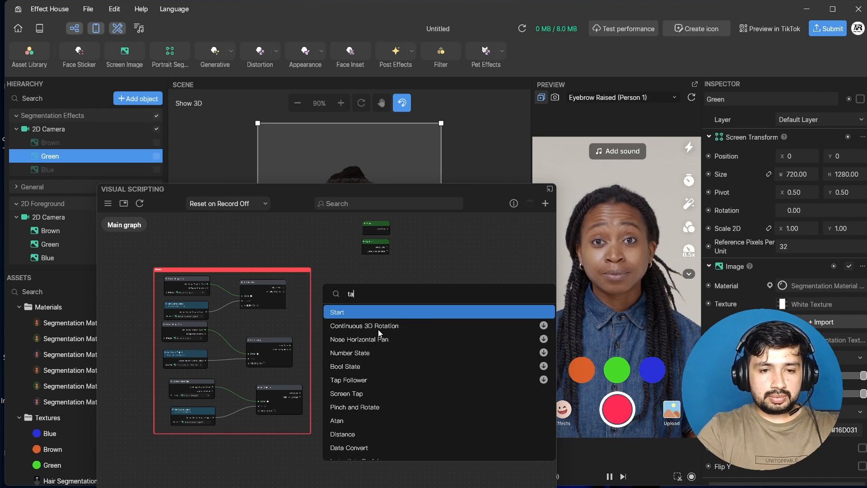
pyautogui.write('p')
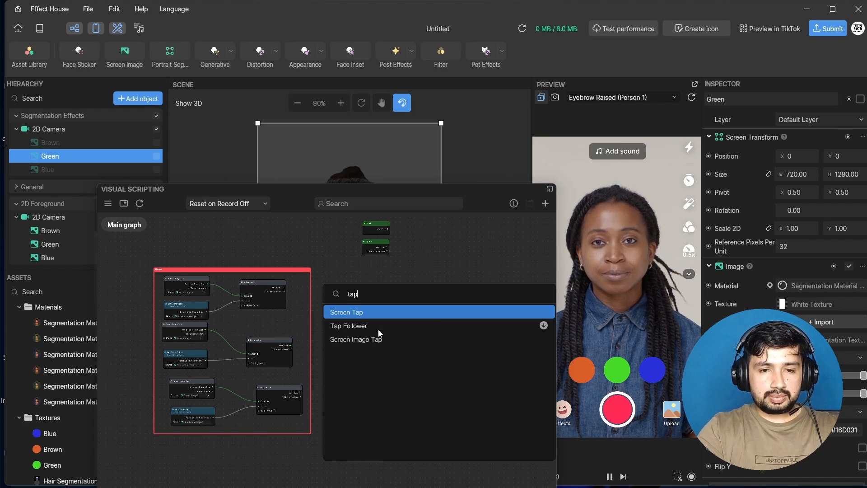
pyautogui.click(348, 341)
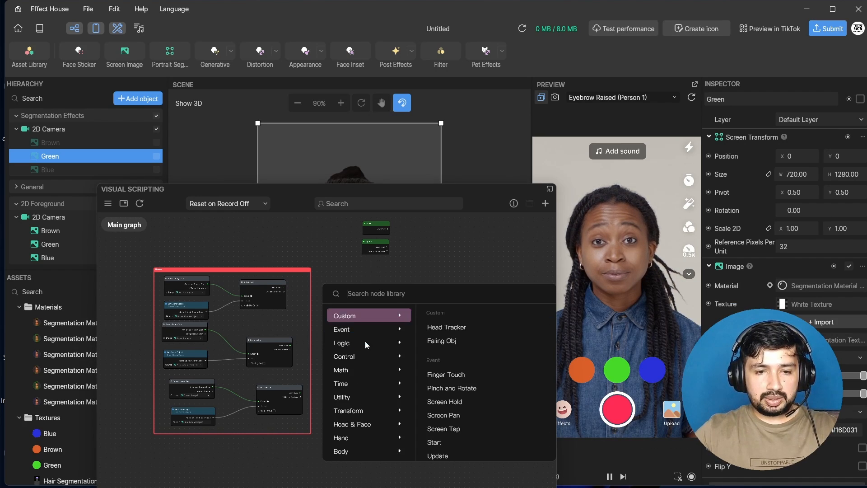
pyautogui.scroll(5, 370, 284)
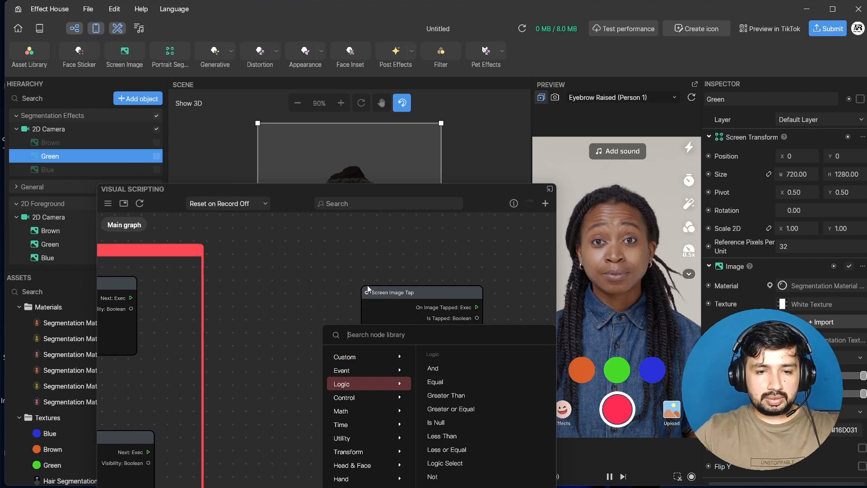
pyautogui.moveTo(384, 291); pyautogui.dragTo(287, 257)
pyautogui.scroll(-1, 302, 299)
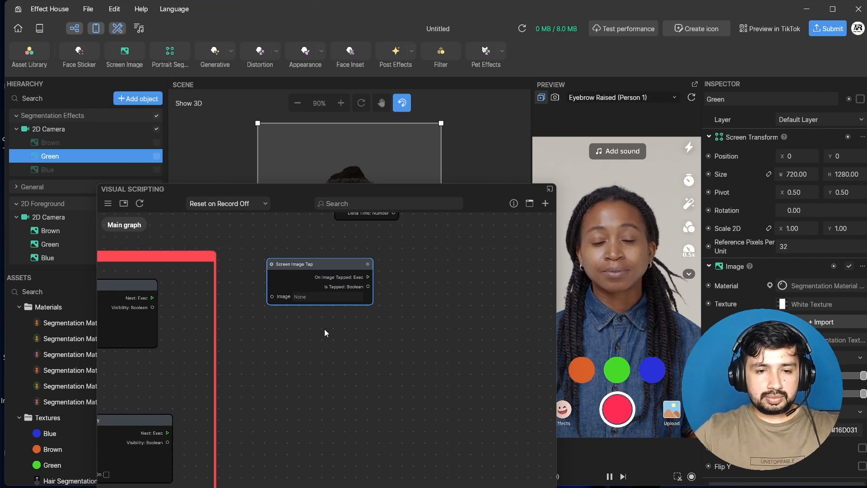
# Add a Set Visibility node and position it to the right of the new Screen Image Tap node.
pyautogui.scroll(-2, 316, 326)
pyautogui.rightClick(384, 290)
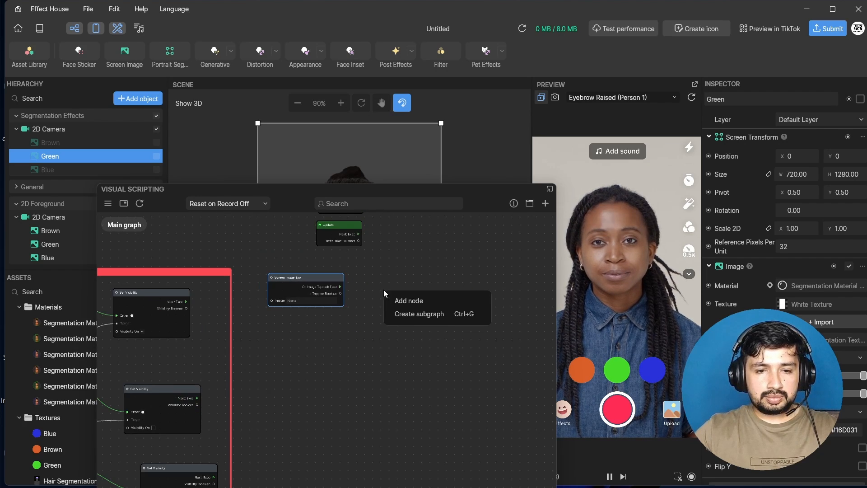
pyautogui.click(410, 301)
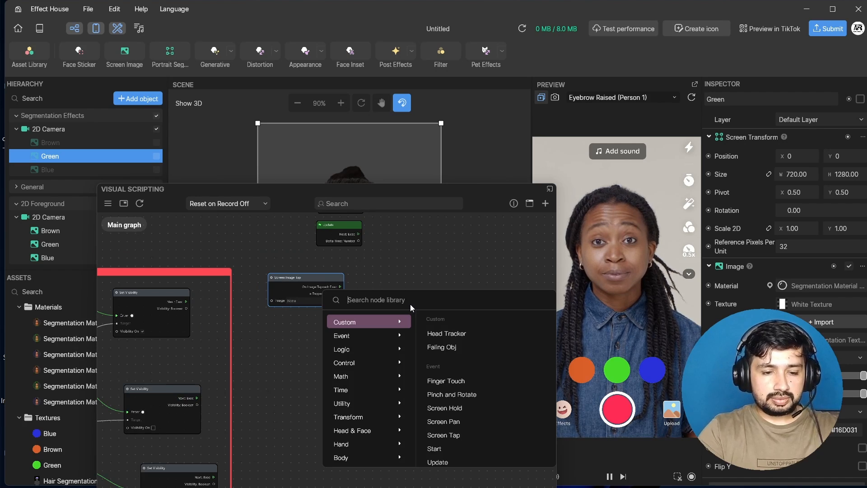
pyautogui.write('set')
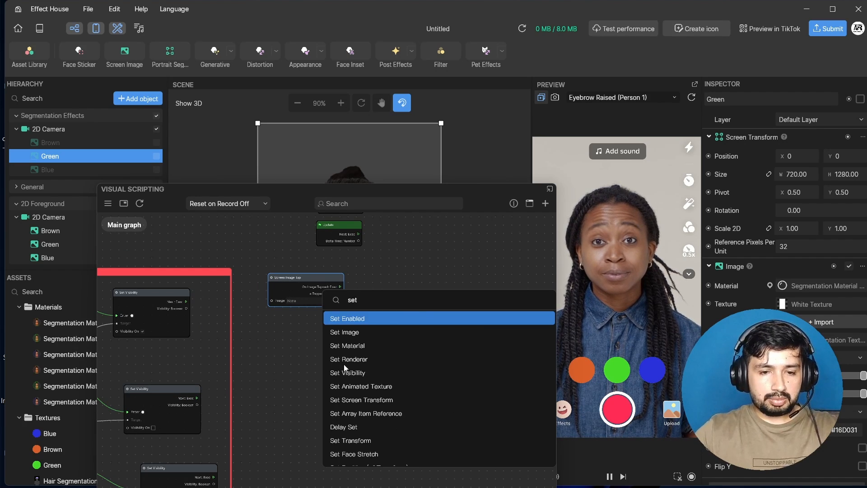
pyautogui.click(352, 373)
pyautogui.click(352, 373)
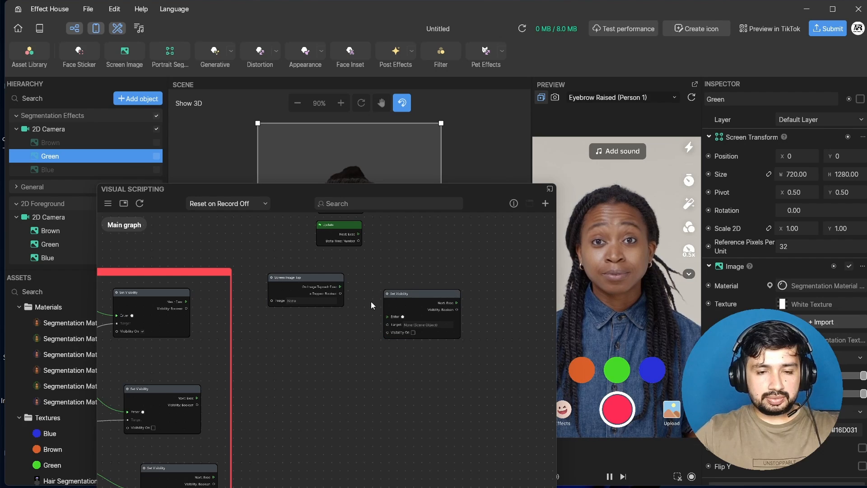
pyautogui.scroll(3, 298, 322)
pyautogui.moveTo(438, 280); pyautogui.dragTo(436, 270)
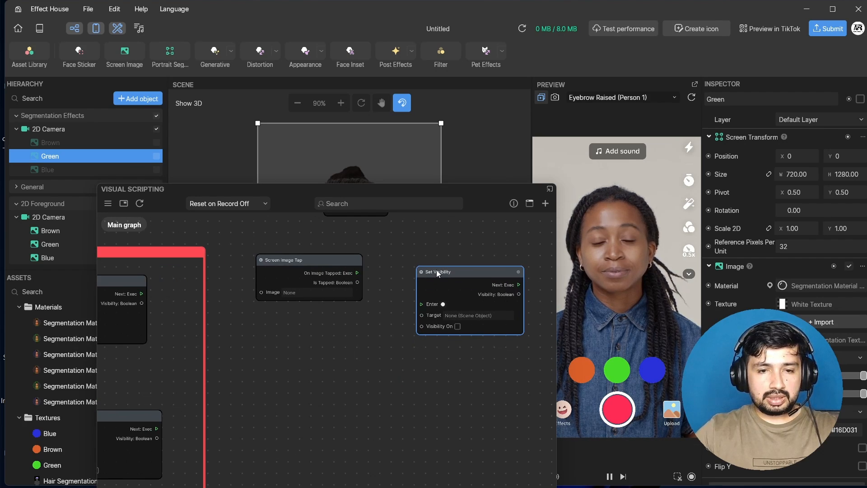
# Add the Segmentation Effects Green object to the graph, and connect it to the Set Visibility target and On Image Tapped to Enter.
pyautogui.moveTo(65, 156); pyautogui.dragTo(359, 325)
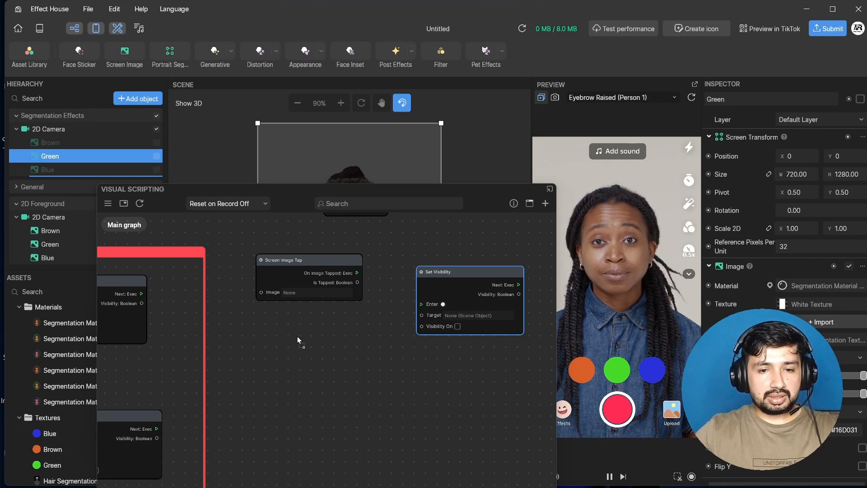
pyautogui.moveTo(297, 336); pyautogui.dragTo(275, 323)
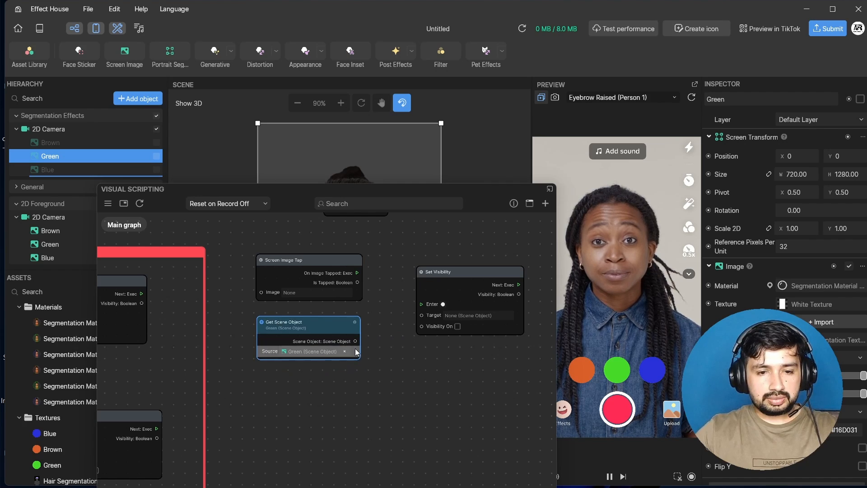
pyautogui.moveTo(355, 341); pyautogui.dragTo(418, 318)
pyautogui.moveTo(358, 273); pyautogui.dragTo(423, 303)
pyautogui.moveTo(340, 327); pyautogui.dragTo(349, 322)
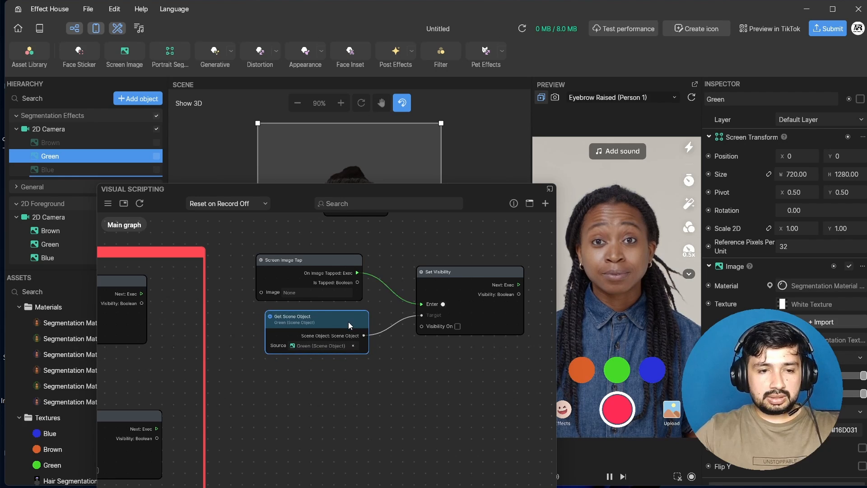
# Enable Visibility On for the Green target and assign the 2D Foreground Green image to the Screen Image Tap node.
pyautogui.scroll(-2, 446, 357)
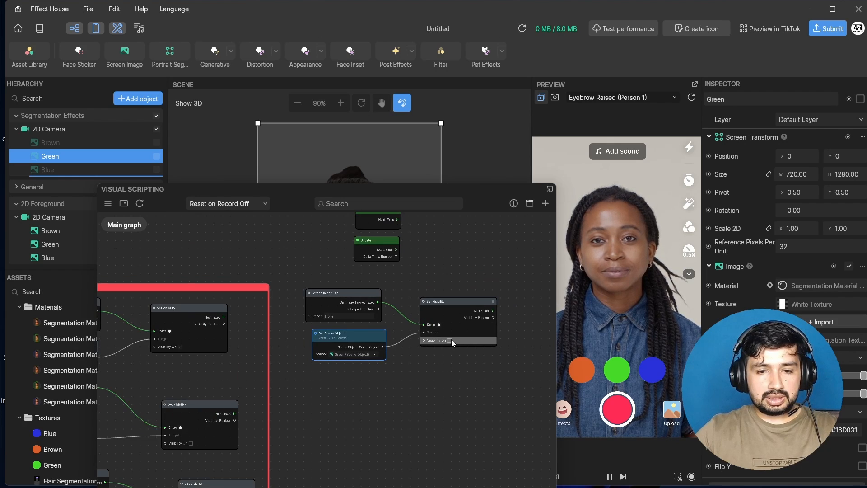
pyautogui.click(450, 340)
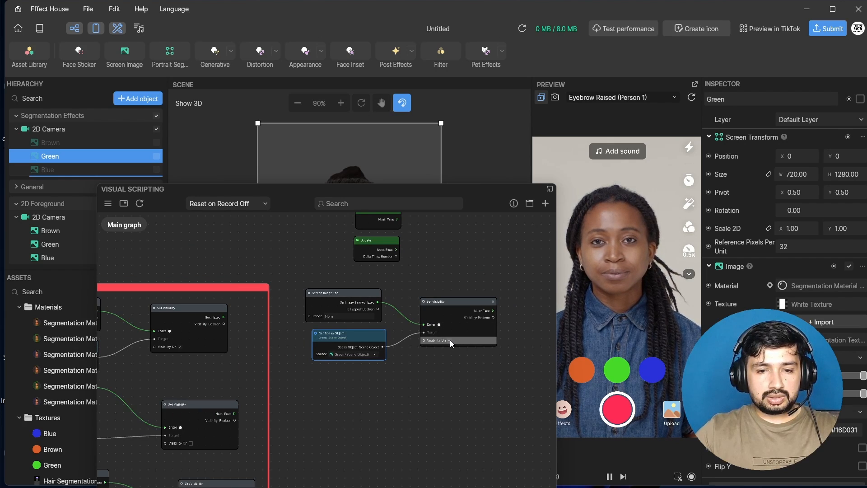
pyautogui.scroll(3, 361, 316)
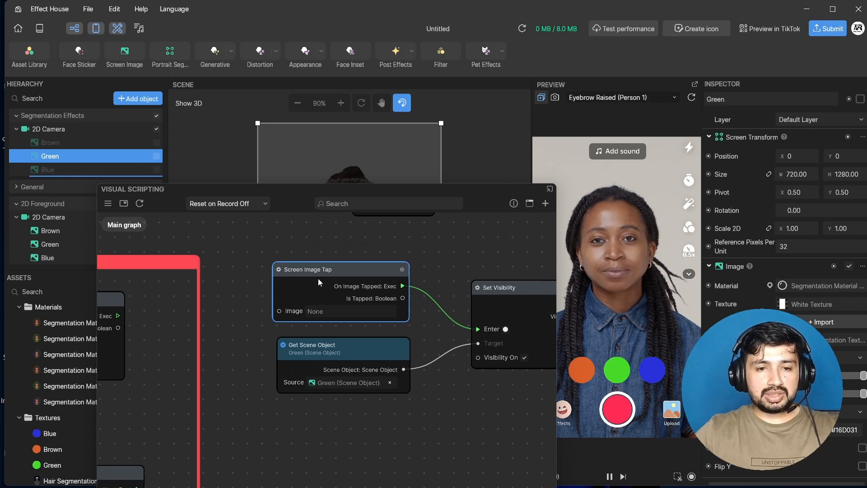
pyautogui.click(339, 311)
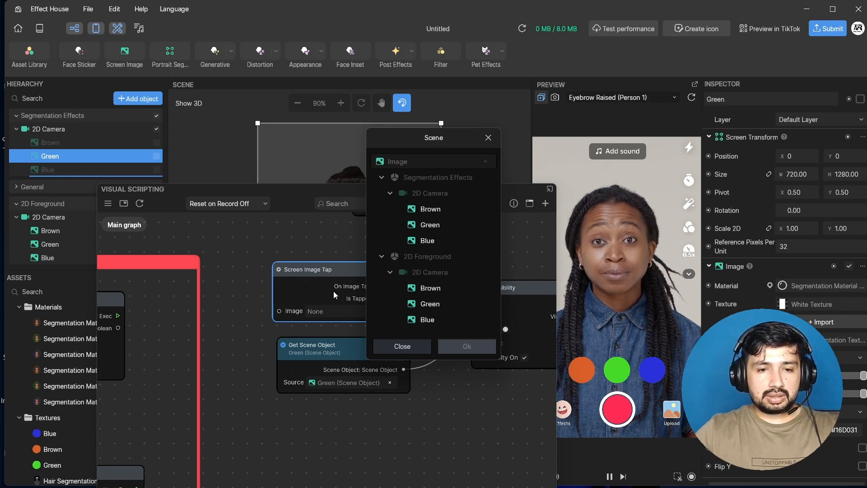
pyautogui.doubleClick(428, 305)
# Test the green button in the preview.
pyautogui.click(620, 377)
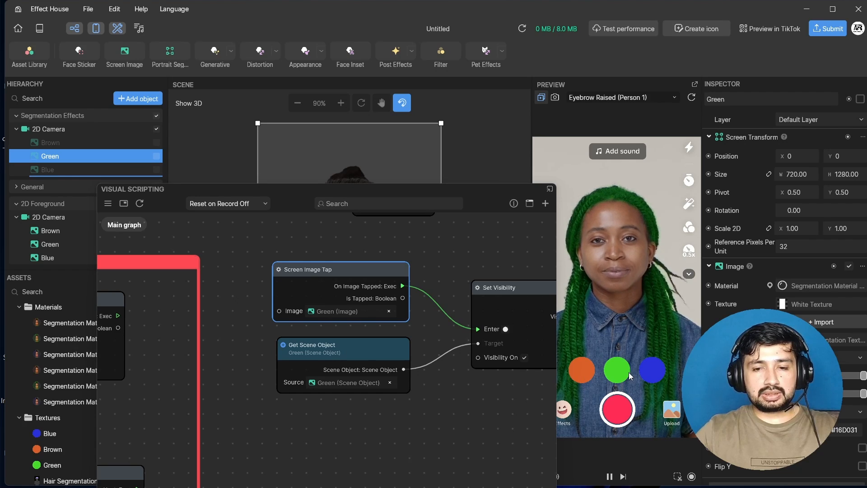
pyautogui.scroll(-3, 432, 400)
pyautogui.moveTo(432, 401); pyautogui.dragTo(388, 350, button='middle')
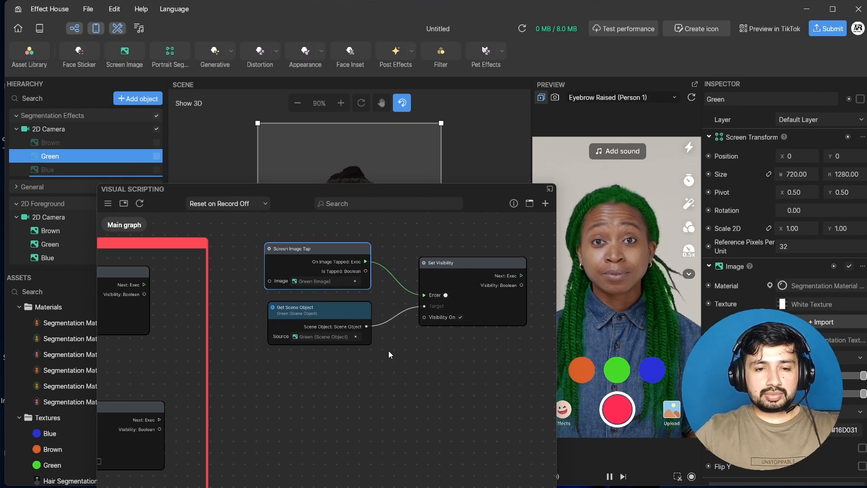
pyautogui.click(475, 383)
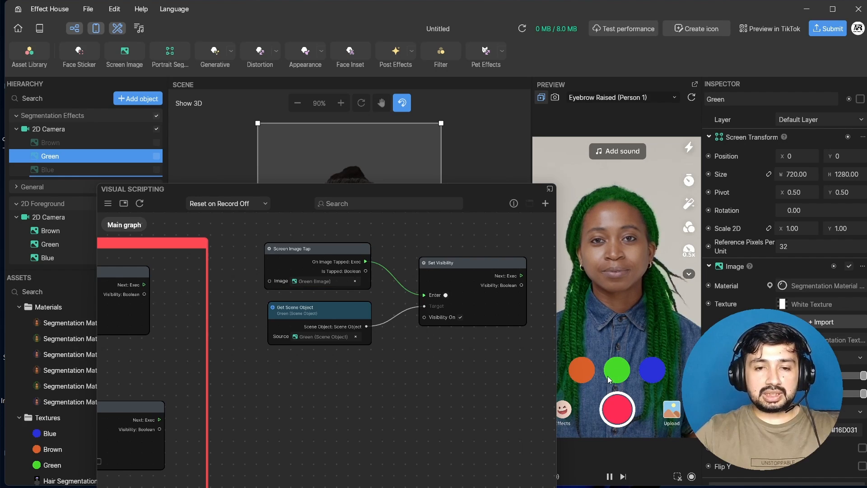
# Duplicate the connected Green tap, scene object and visibility nodes twice, moving one copy well below the original.
pyautogui.moveTo(491, 360); pyautogui.dragTo(291, 254)
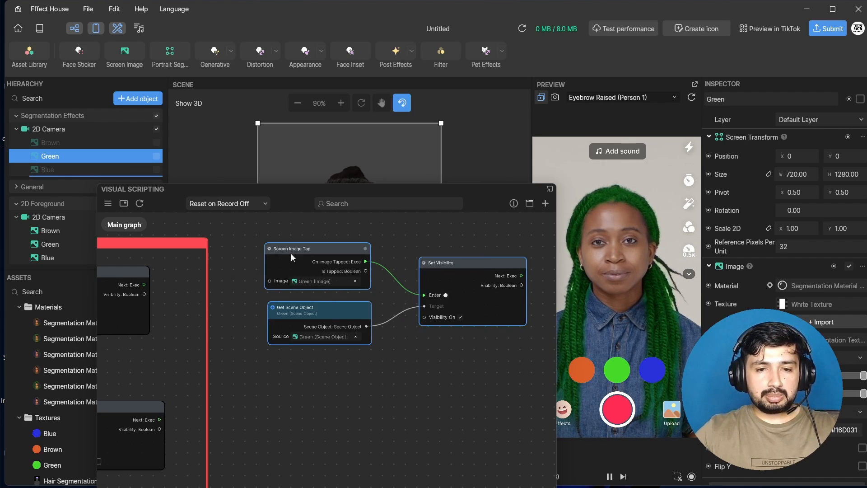
pyautogui.hotkey('ctrl', 'c')
pyautogui.hotkey('ctrl', 'v')
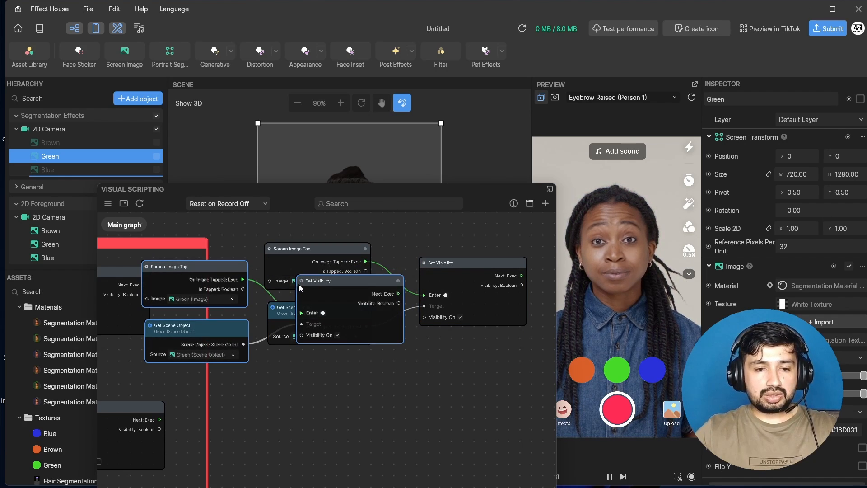
pyautogui.moveTo(325, 303); pyautogui.dragTo(452, 465)
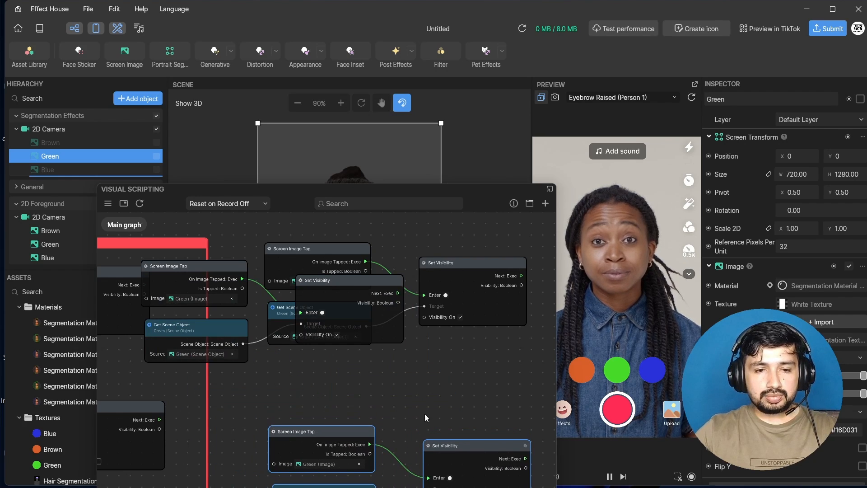
# Arrange the two copied node groups in a spaced column beneath the original Green group without overlaps.
pyautogui.click(324, 281)
pyautogui.keyDown('shift'); pyautogui.click(224, 319); pyautogui.keyUp('shift')
pyautogui.keyDown('shift'); pyautogui.click(224, 270); pyautogui.keyUp('shift')
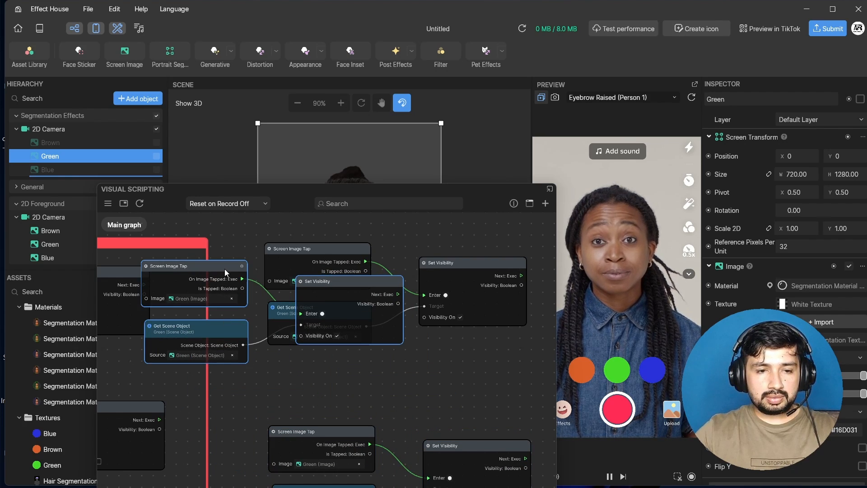
pyautogui.moveTo(224, 270); pyautogui.dragTo(342, 345)
pyautogui.scroll(-3, 342, 345)
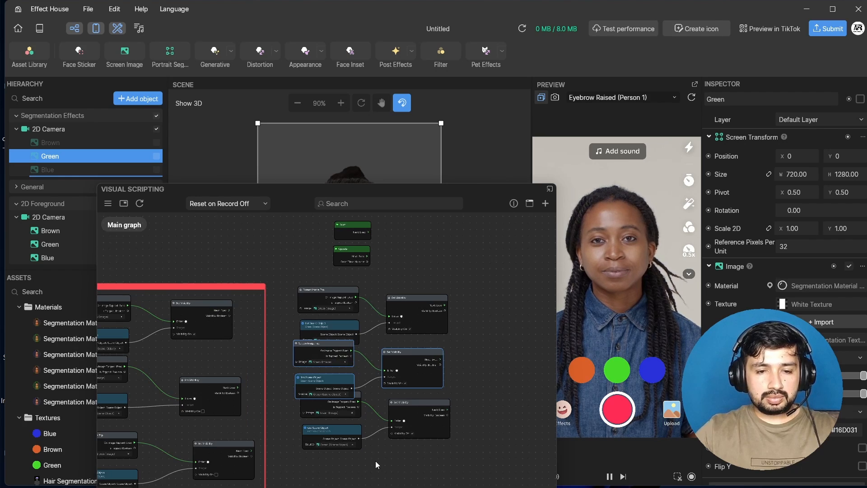
pyautogui.moveTo(375, 461); pyautogui.dragTo(365, 381, button='middle')
pyautogui.moveTo(440, 392); pyautogui.dragTo(340, 365)
pyautogui.click(417, 332)
pyautogui.moveTo(418, 332); pyautogui.dragTo(336, 293)
# Set the source of the middle group's Get Scene Object node to Brown under Segmentation Effects.
pyautogui.scroll(2, 370, 298)
pyautogui.scroll(3, 363, 292)
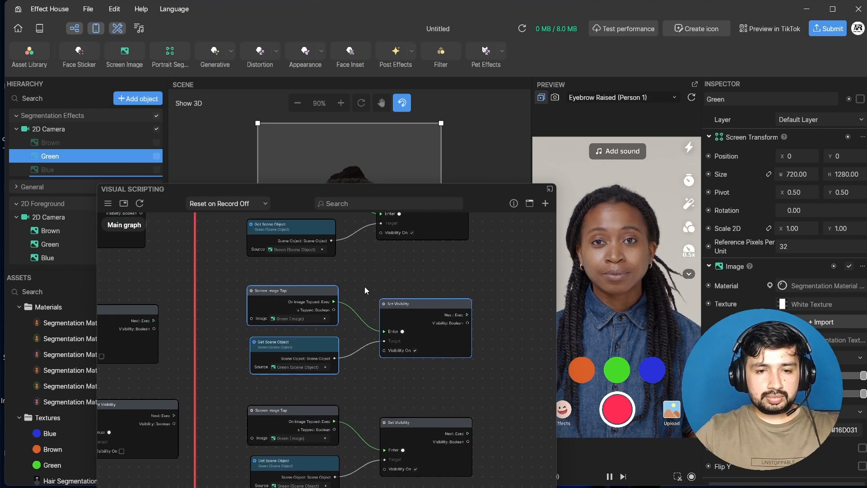
pyautogui.moveTo(356, 293); pyautogui.dragTo(353, 250, button='middle')
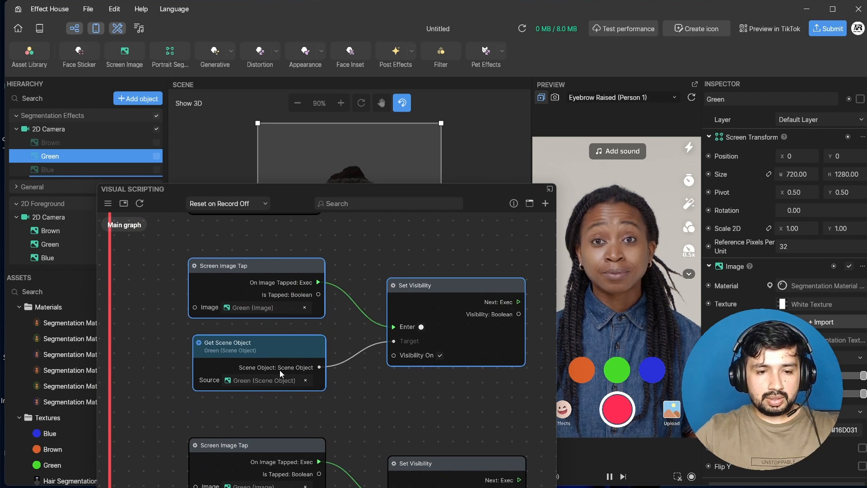
pyautogui.click(253, 378)
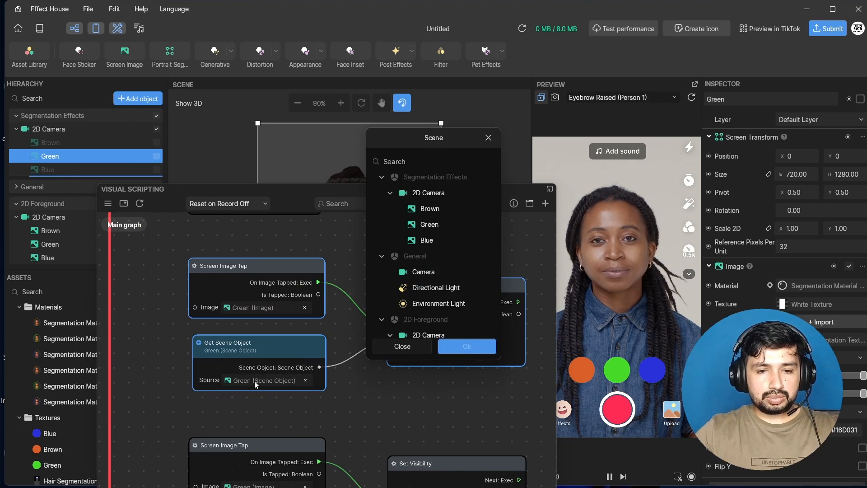
pyautogui.scroll(-1, 432, 287)
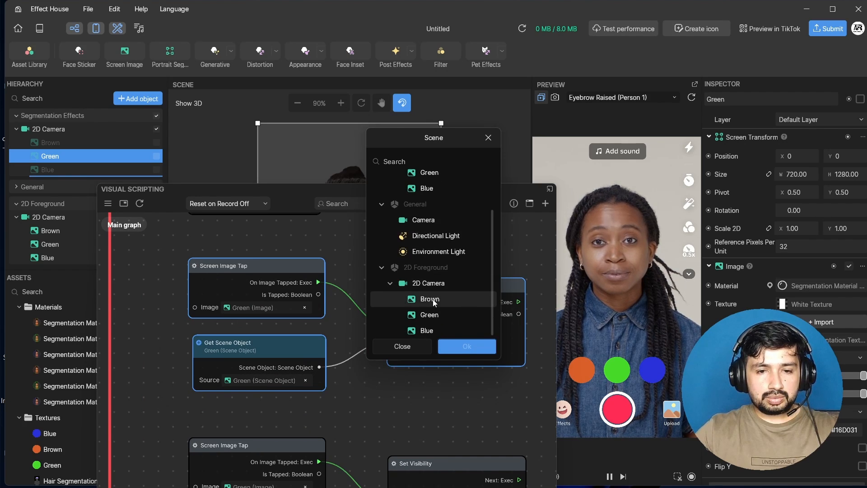
pyautogui.scroll(3, 432, 299)
pyautogui.scroll(-1, 419, 302)
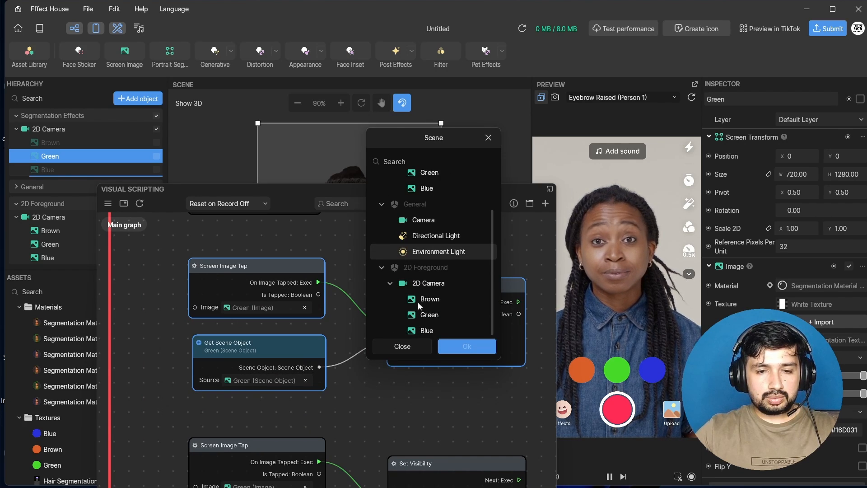
pyautogui.scroll(1, 418, 302)
pyautogui.scroll(-1, 431, 312)
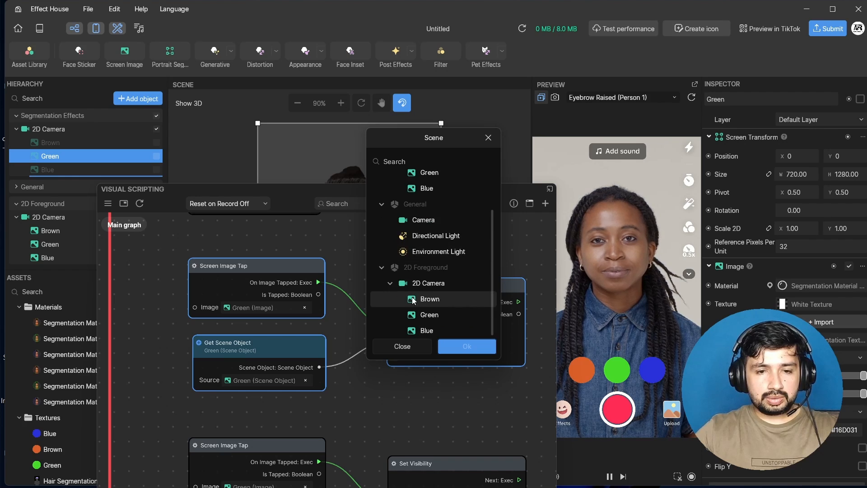
pyautogui.scroll(1, 446, 302)
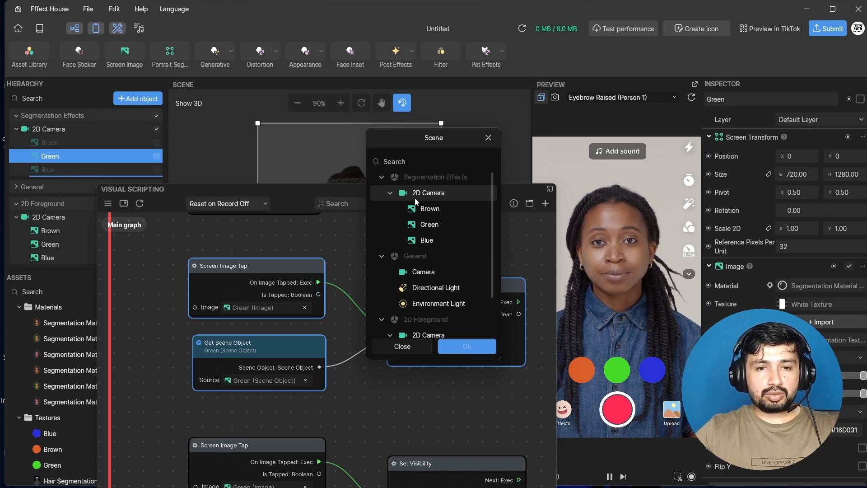
pyautogui.scroll(-1, 430, 226)
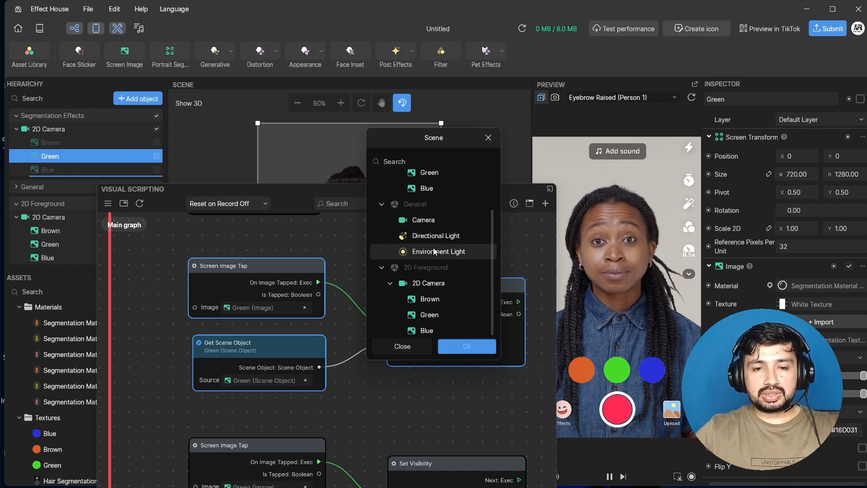
pyautogui.scroll(1, 443, 290)
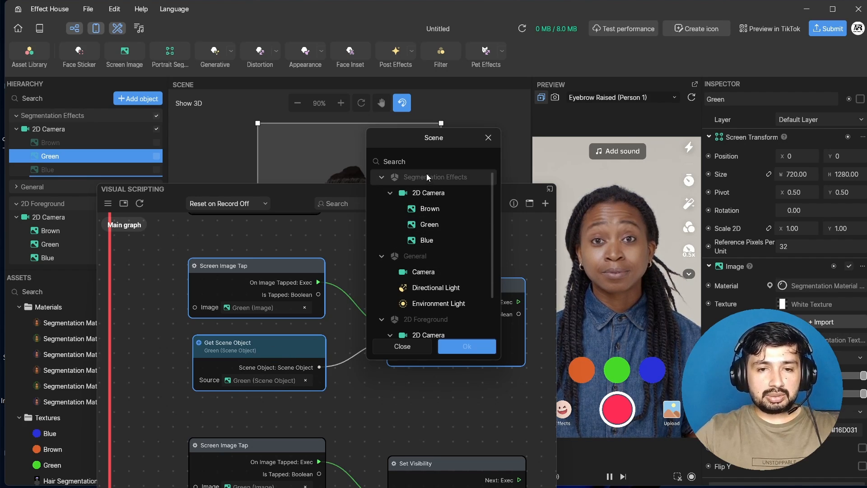
pyautogui.doubleClick(428, 212)
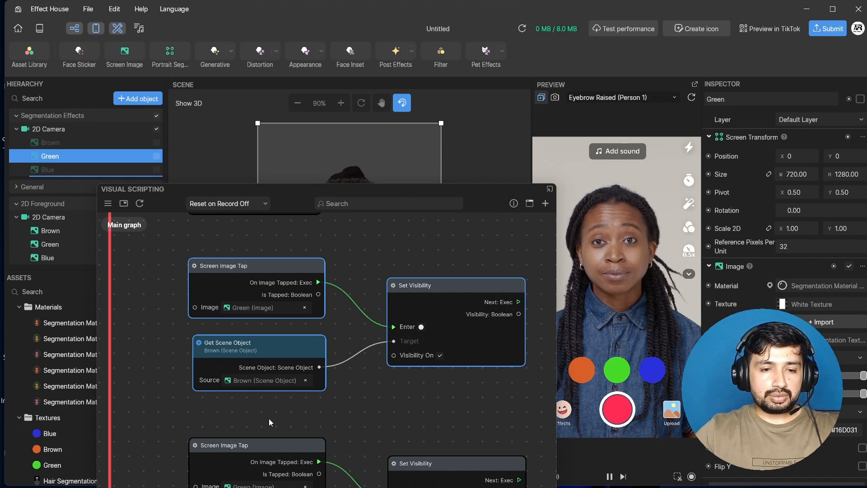
# Set the source of the lowest group's Get Scene Object node to Blue under Segmentation Effects.
pyautogui.scroll(-3, 270, 418)
pyautogui.click(248, 470)
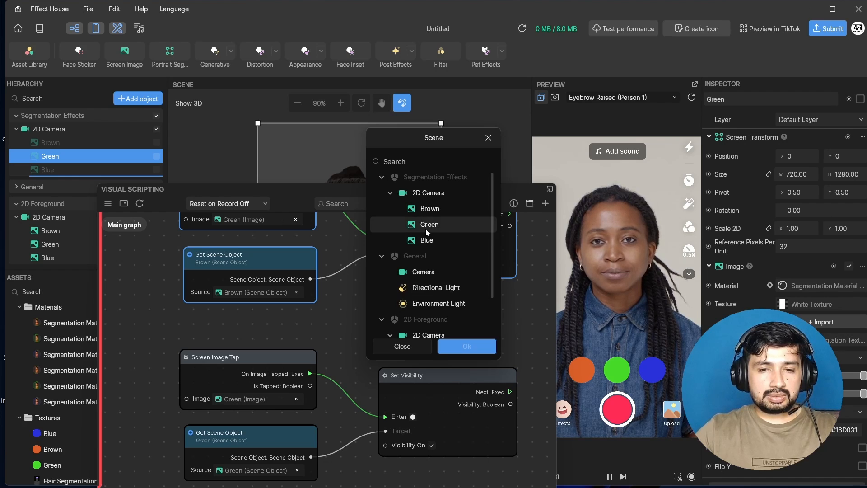
pyautogui.doubleClick(429, 242)
# Turn off Visibility On in the Set Visibility nodes that target the Brown and Blue objects.
pyautogui.scroll(-3, 476, 369)
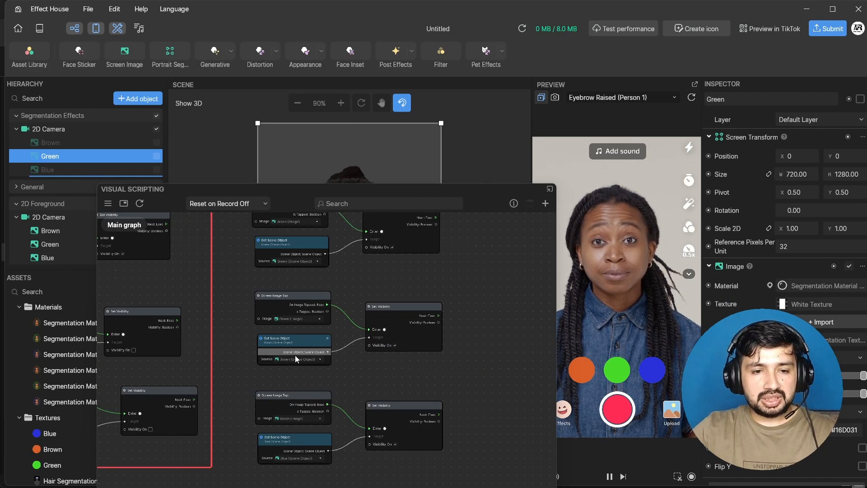
pyautogui.scroll(3, 298, 357)
pyautogui.scroll(1, 248, 368)
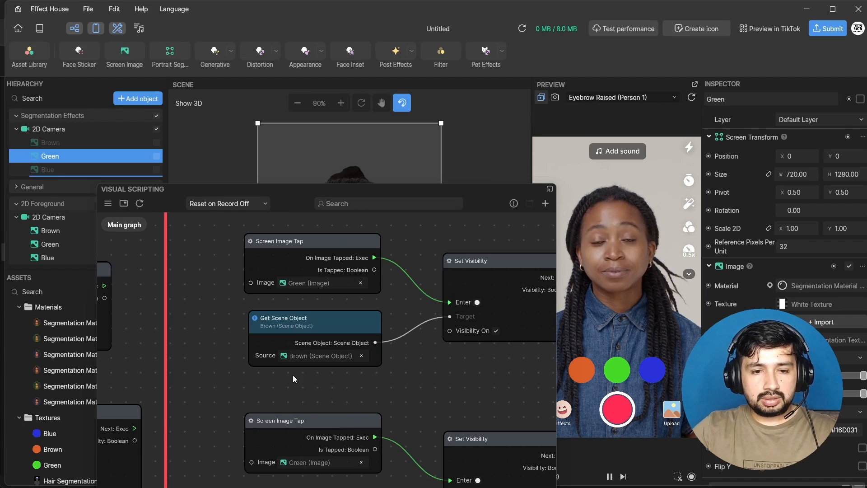
pyautogui.click(496, 330)
pyautogui.moveTo(462, 353); pyautogui.dragTo(411, 292, button='middle')
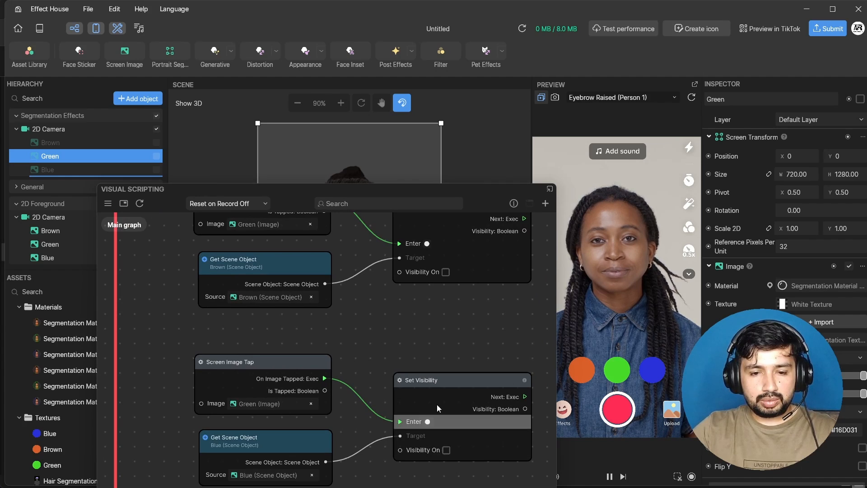
# Test the green button in the preview with all three Green node groups in place.
pyautogui.scroll(-3, 424, 456)
pyautogui.scroll(-5, 395, 274)
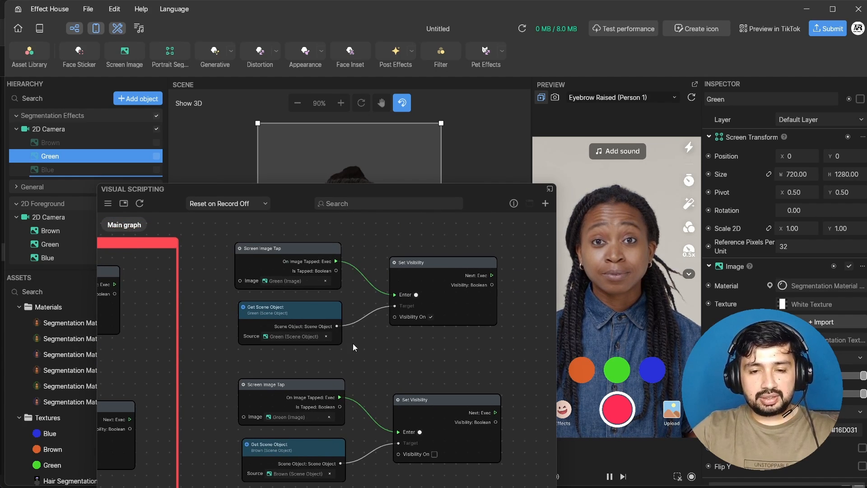
pyautogui.scroll(-1, 353, 343)
pyautogui.click(618, 370)
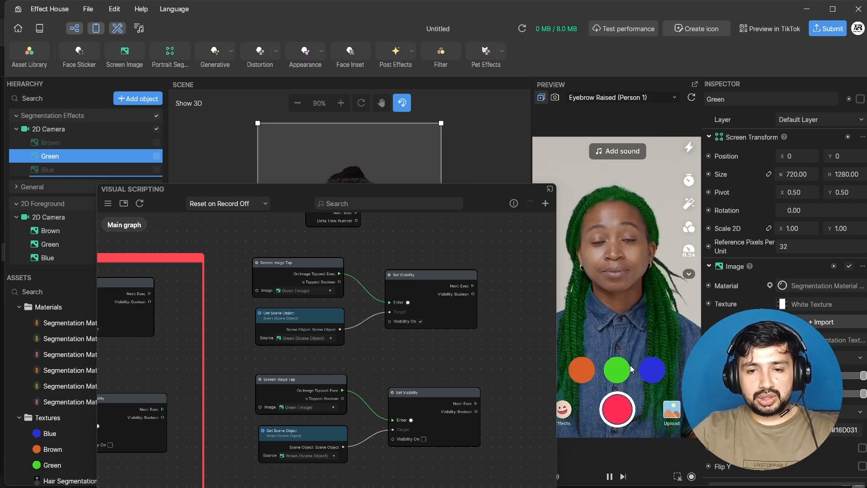
pyautogui.scroll(-3, 372, 314)
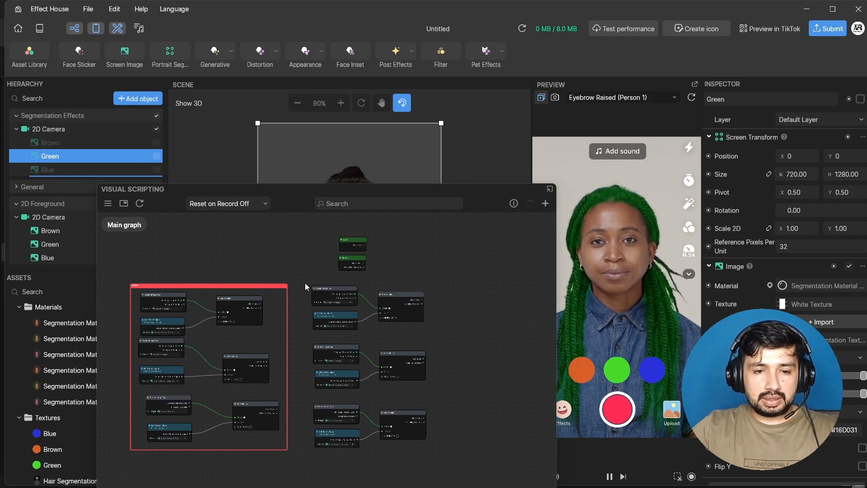
pyautogui.moveTo(305, 283); pyautogui.dragTo(435, 442)
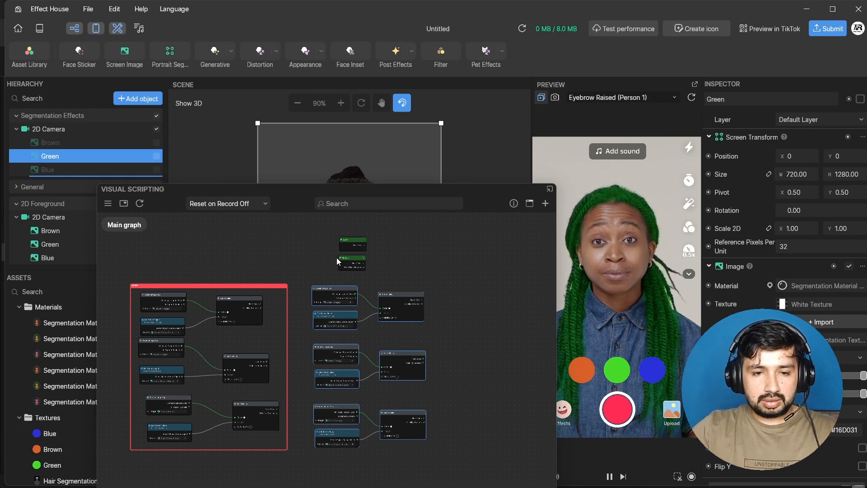
pyautogui.rightClick(333, 286)
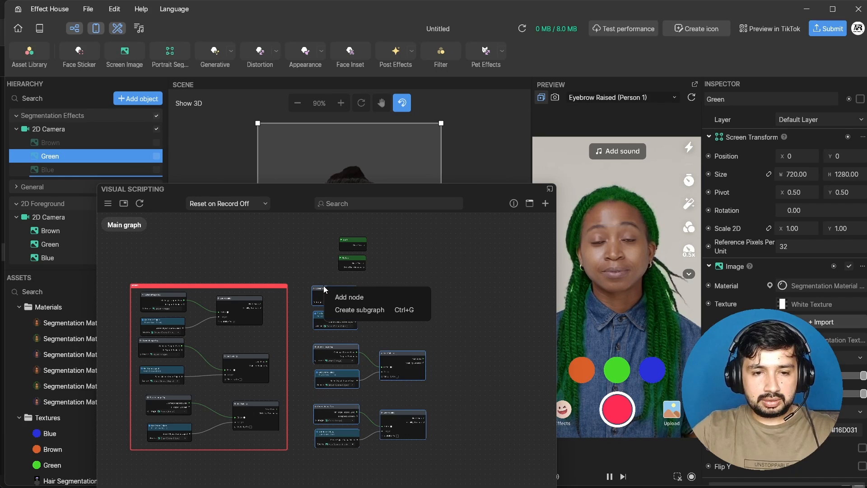
pyautogui.click(321, 285)
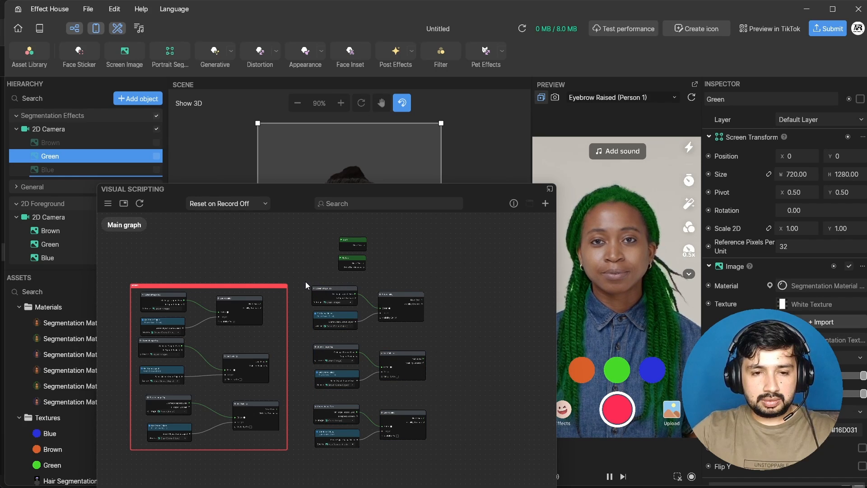
# Enclose the three Green button node groups in a comment and colour the comment green.
pyautogui.moveTo(306, 281); pyautogui.dragTo(442, 451)
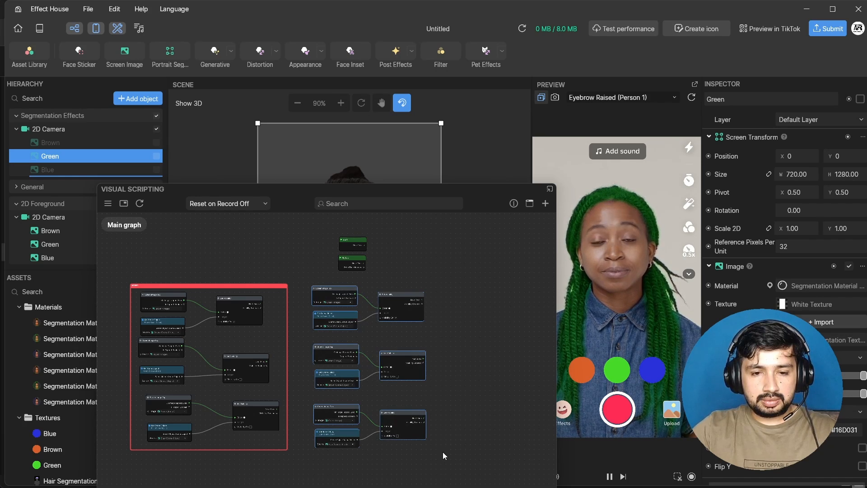
pyautogui.rightClick(397, 295)
pyautogui.click(413, 303)
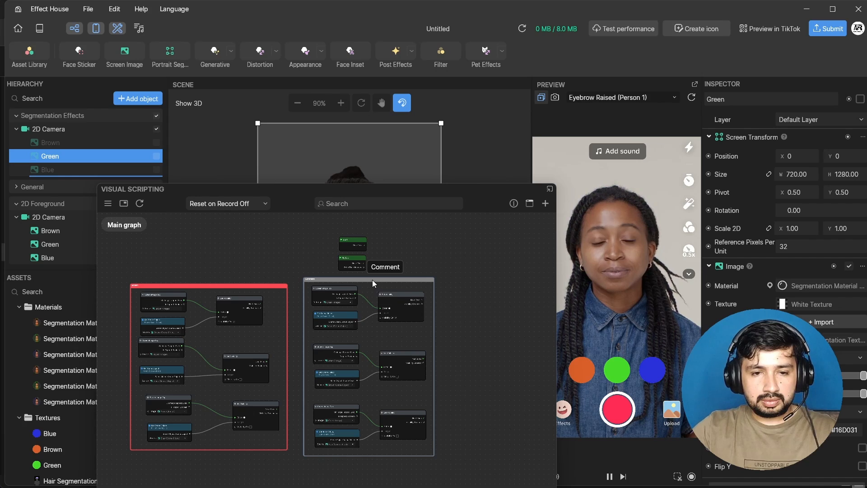
pyautogui.rightClick(372, 280)
pyautogui.click(409, 329)
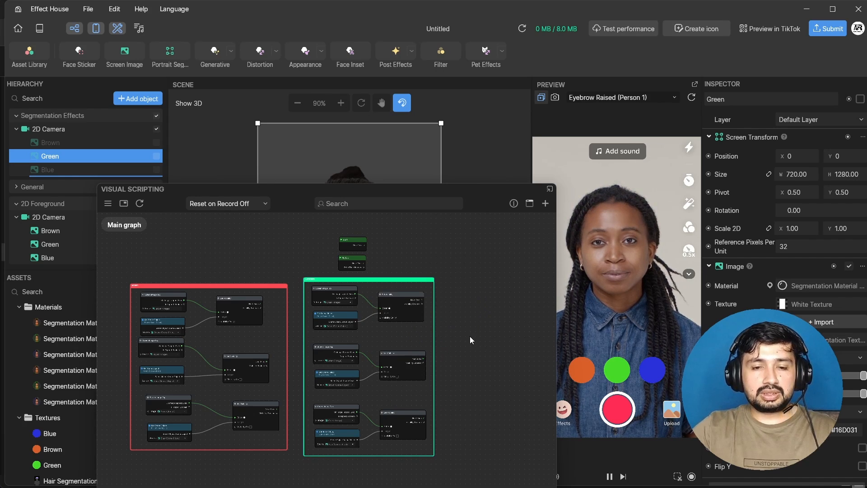
# Duplicate all the Screen Image Tap, Get Scene Object and Set Visibility nodes inside the green comment.
pyautogui.scroll(-5, 416, 307)
pyautogui.scroll(6, 409, 312)
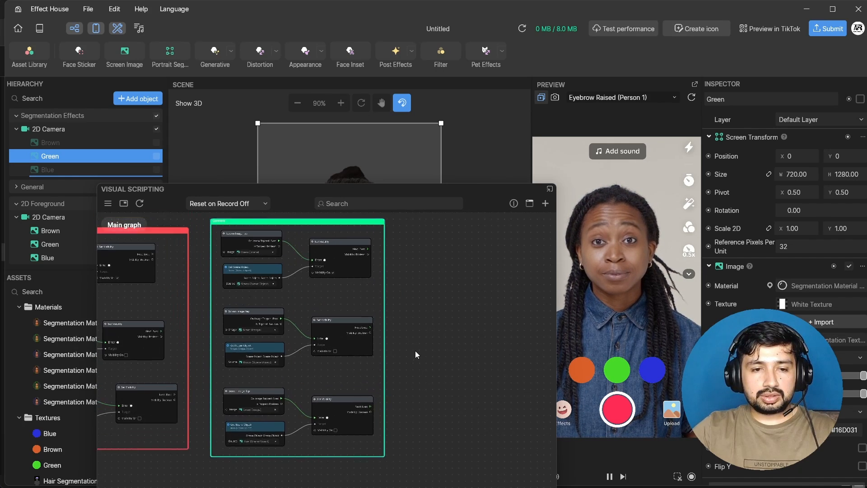
pyautogui.scroll(-1, 415, 348)
pyautogui.scroll(-1, 413, 338)
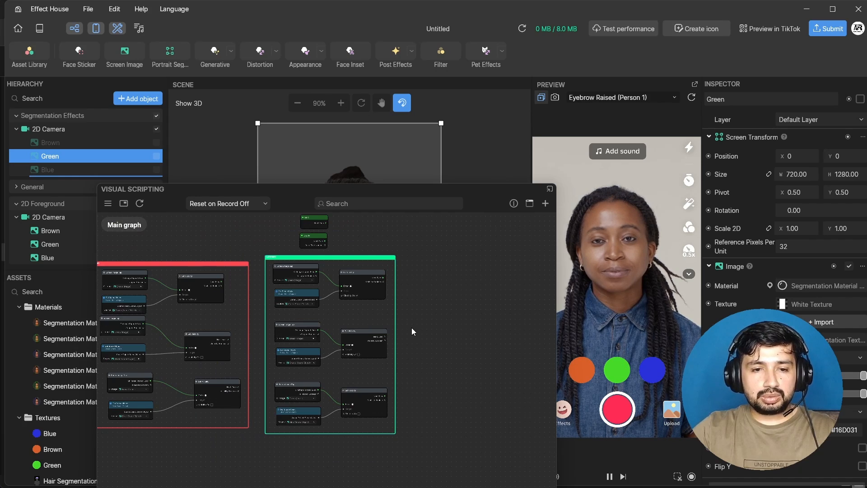
pyautogui.scroll(1, 400, 283)
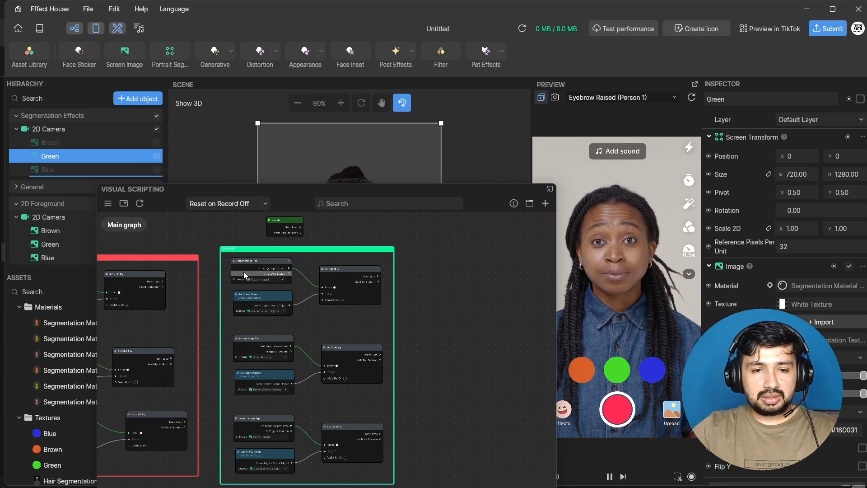
pyautogui.scroll(-1, 437, 323)
pyautogui.moveTo(430, 318); pyautogui.dragTo(416, 302, button='middle')
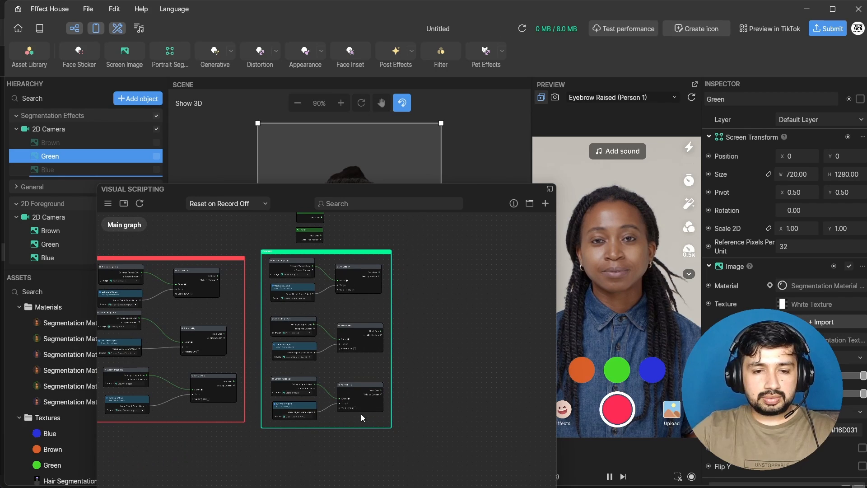
pyautogui.moveTo(364, 417); pyautogui.dragTo(286, 272)
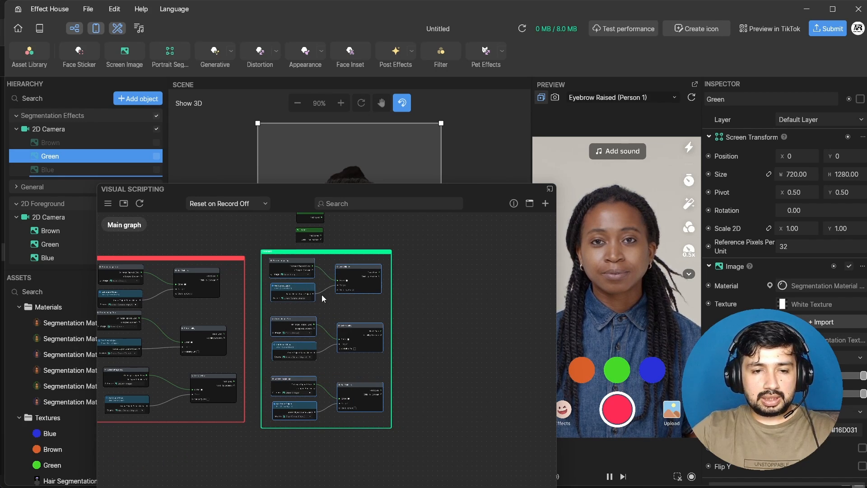
pyautogui.hotkey('ctrl', 'd')
pyautogui.scroll(-2, 411, 289)
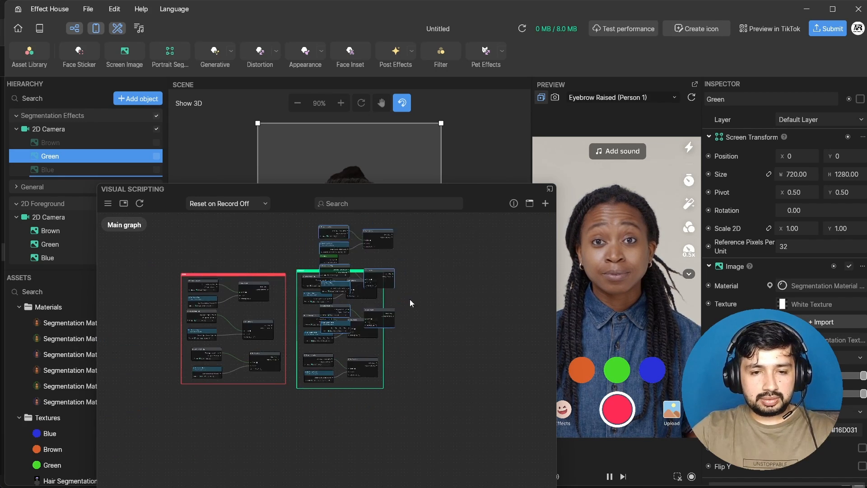
pyautogui.moveTo(410, 299); pyautogui.dragTo(368, 316, button='middle')
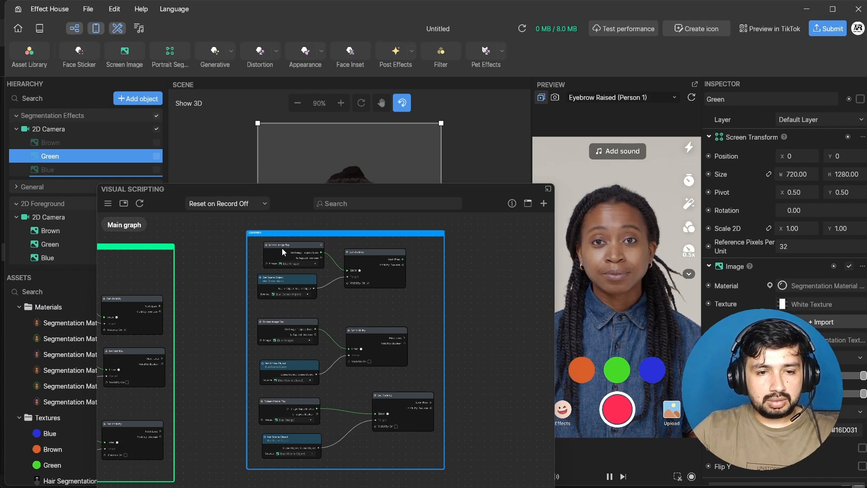
# Test the blue button and set the source of the blue comment's middle Get Scene Object node to Brown under Segmentation Effects.
pyautogui.click(650, 370)
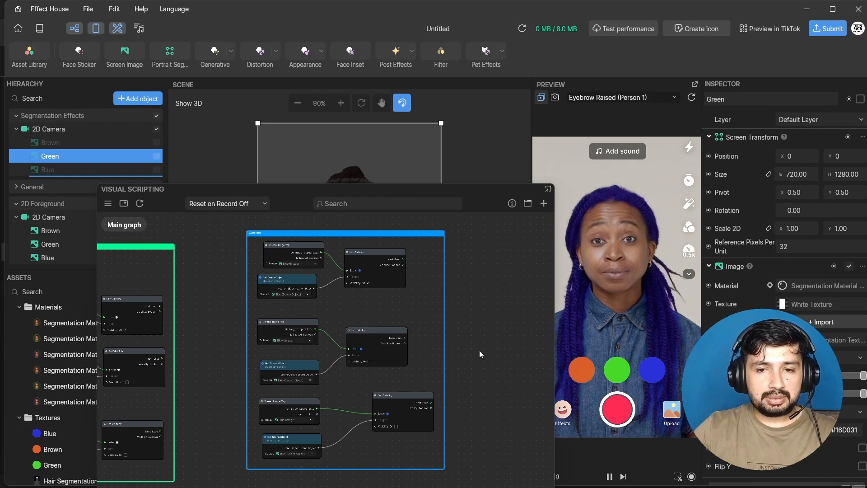
pyautogui.scroll(1, 257, 292)
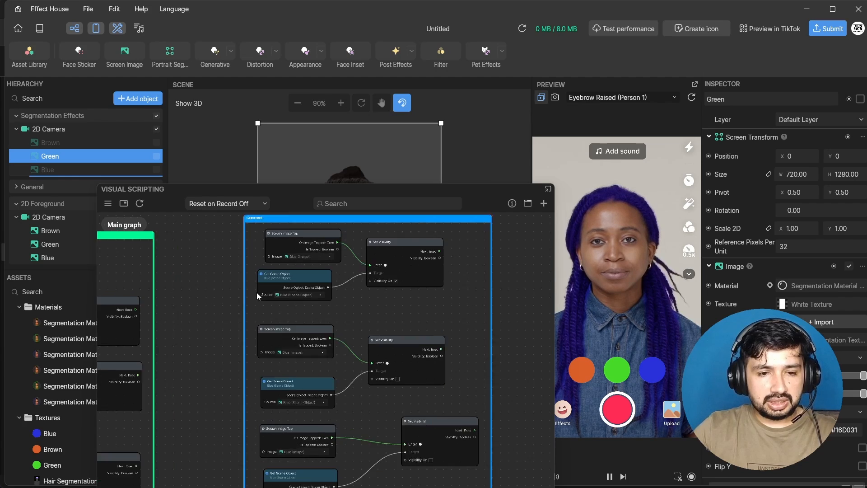
pyautogui.scroll(1, 257, 292)
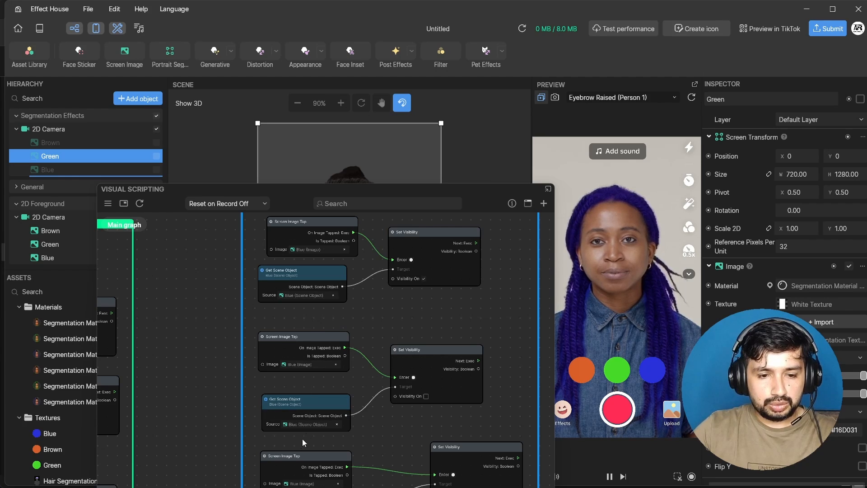
pyautogui.scroll(1, 293, 440)
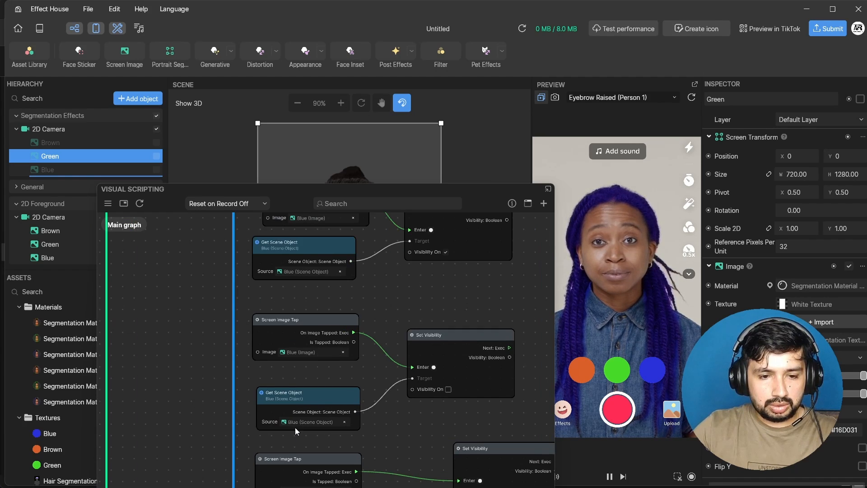
pyautogui.scroll(-1, 296, 429)
pyautogui.click(307, 420)
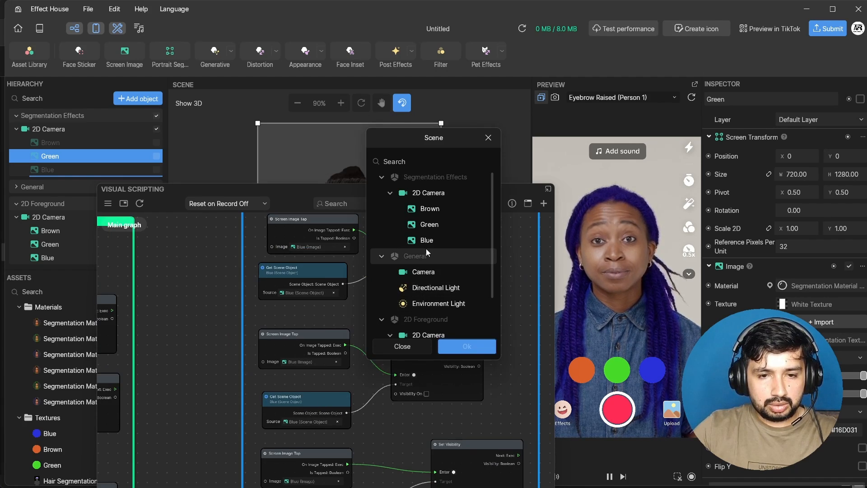
pyautogui.doubleClick(427, 209)
# Set the source of the blue comment's lowest Get Scene Object node to Green under Segmentation Effects.
pyautogui.scroll(-2, 348, 412)
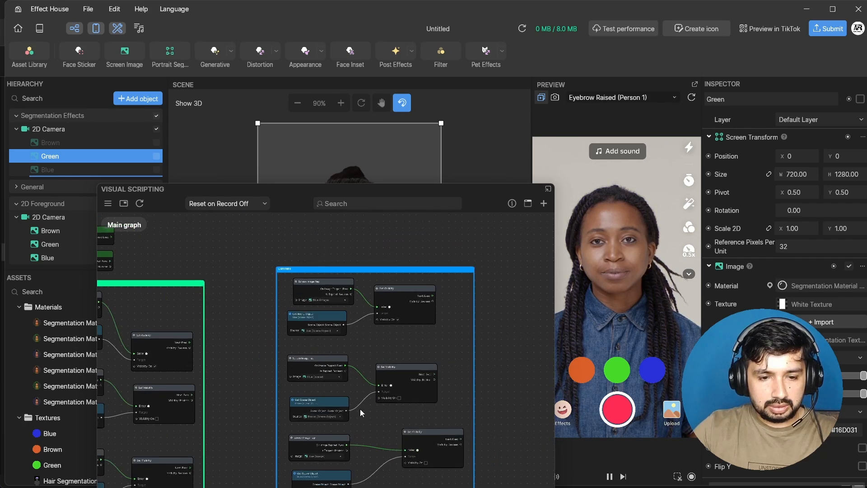
pyautogui.scroll(1, 360, 408)
pyautogui.scroll(1, 352, 369)
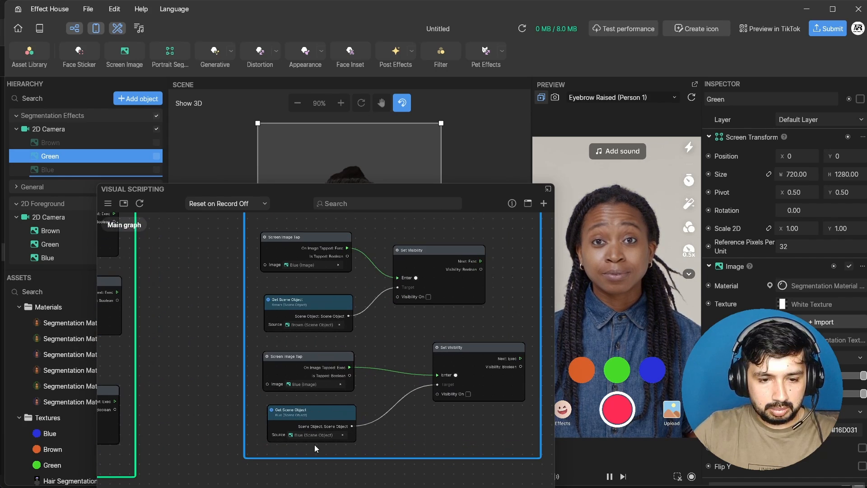
pyautogui.scroll(1, 307, 449)
pyautogui.click(300, 433)
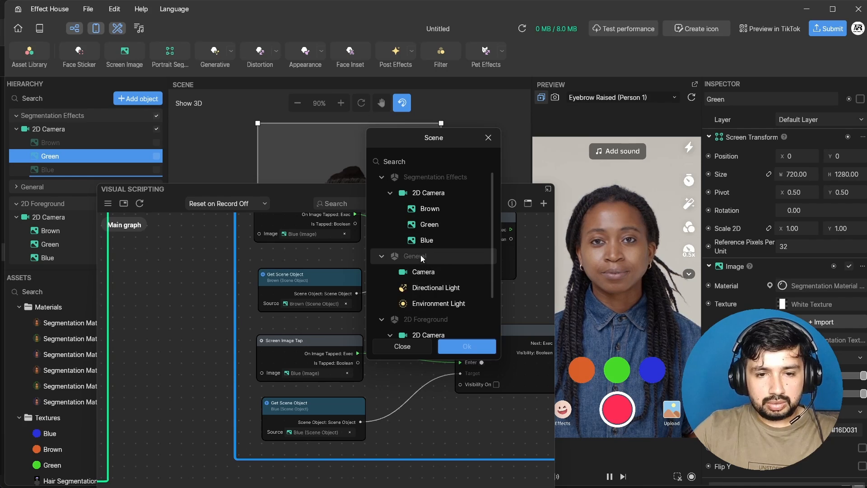
pyautogui.doubleClick(426, 223)
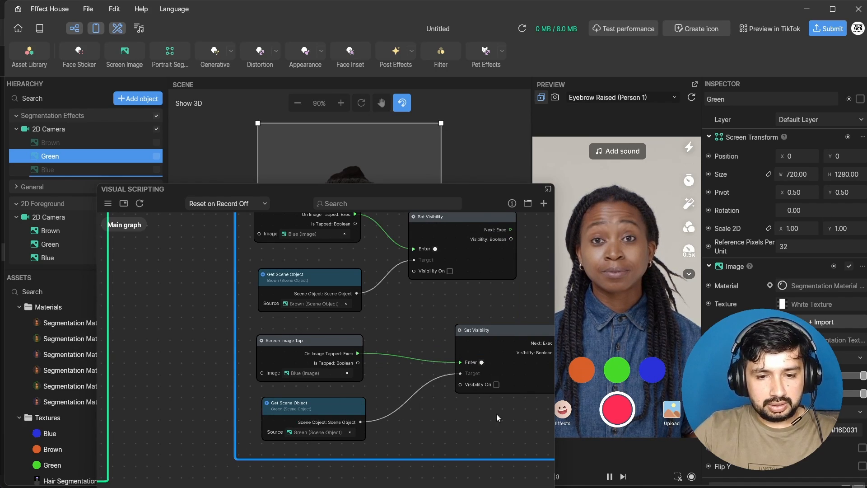
# Test switching between blue, green and brown hair with the three colour buttons in the preview.
pyautogui.click(649, 372)
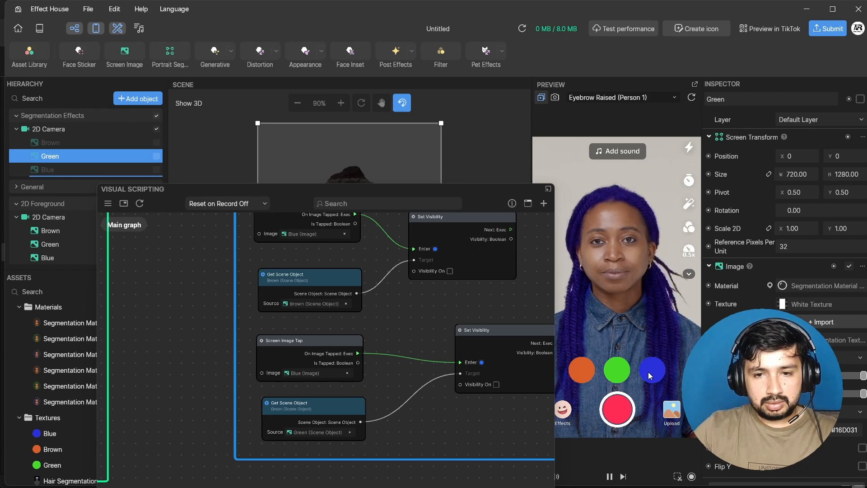
pyautogui.click(616, 369)
pyautogui.click(586, 368)
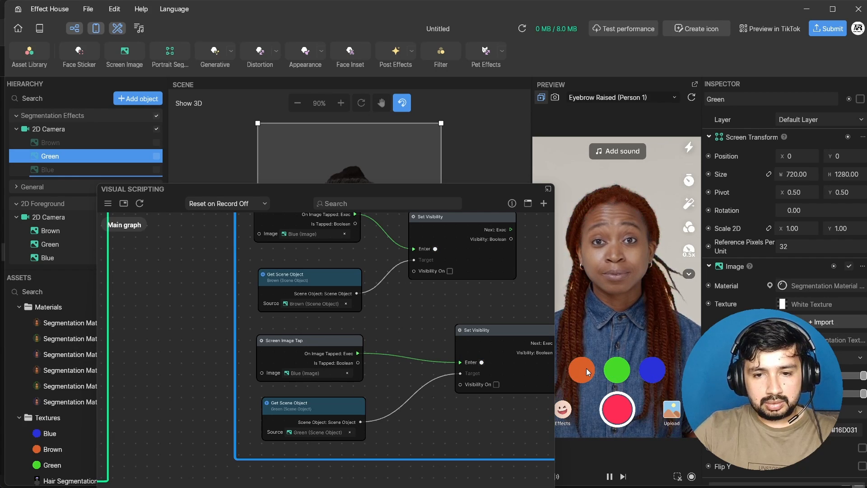
pyautogui.click(616, 370)
pyautogui.click(642, 367)
pyautogui.click(616, 369)
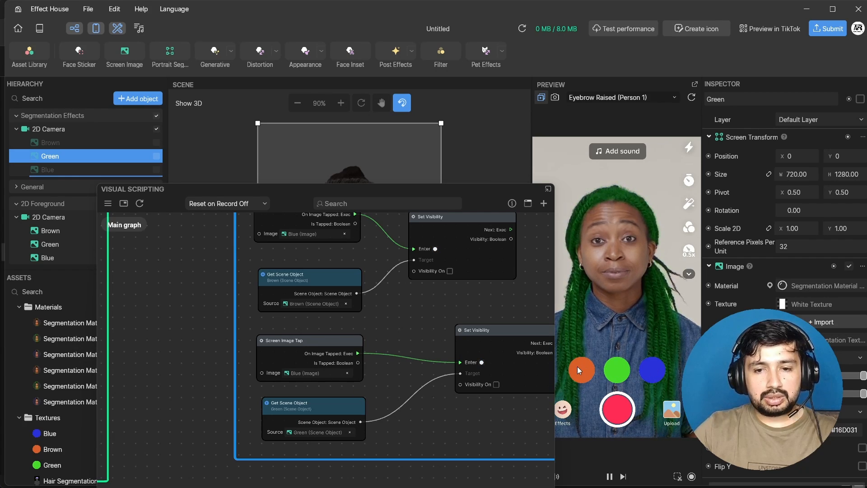
pyautogui.click(580, 370)
pyautogui.click(616, 369)
pyautogui.click(650, 369)
# Start a test recording in the preview to check whether the colour buttons hide.
pyautogui.scroll(-3, 271, 392)
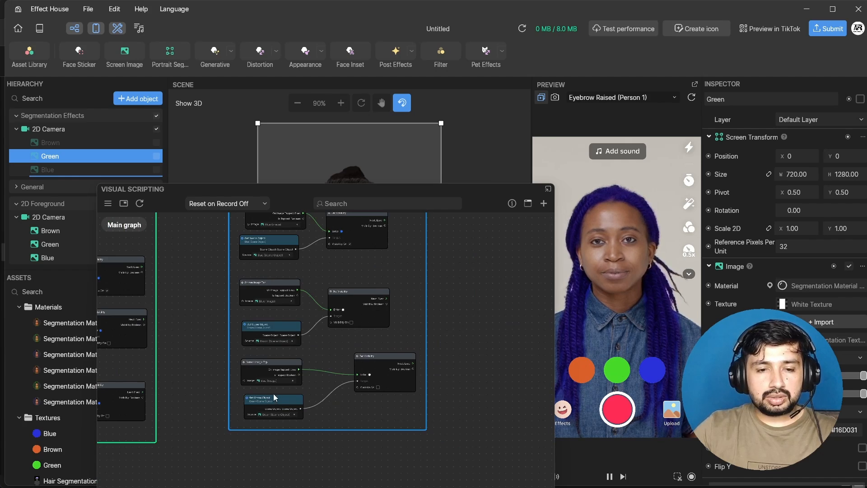
pyautogui.scroll(-4, 275, 393)
pyautogui.moveTo(266, 419); pyautogui.dragTo(413, 394, button='middle')
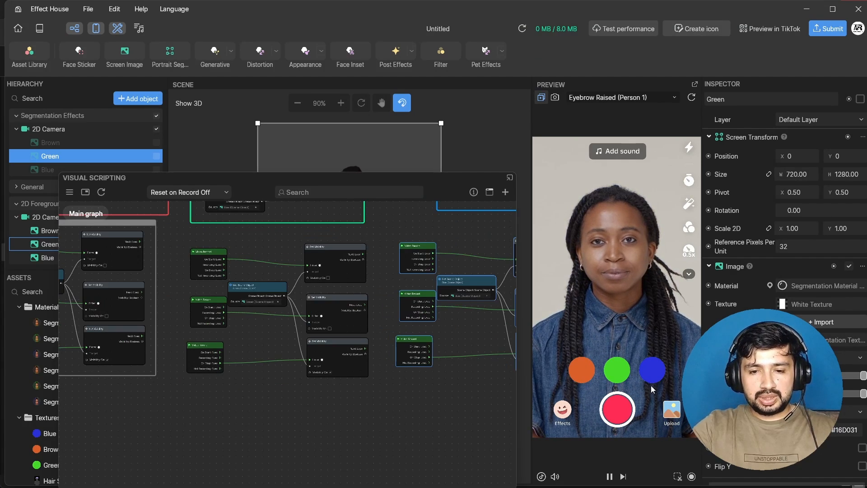
pyautogui.click(616, 406)
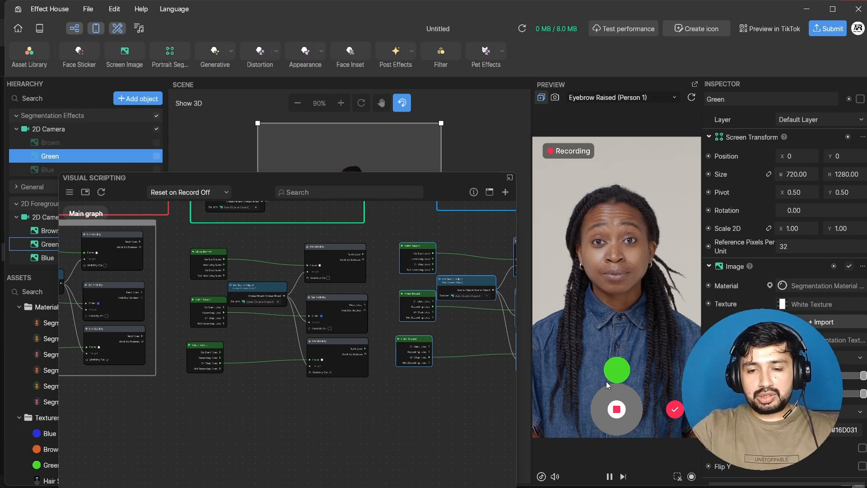
# Set the source of the Get Scene Object node in the middle Video Record group to Green under 2D Foreground.
pyautogui.scroll(5, 285, 337)
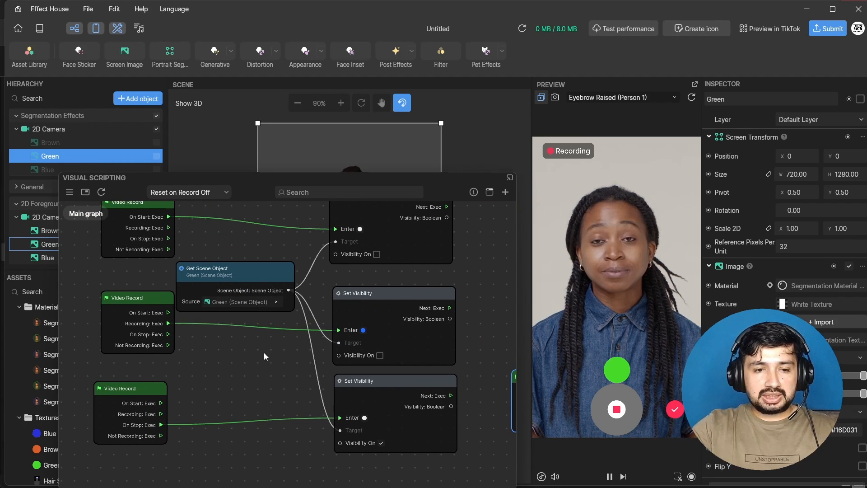
pyautogui.click(225, 302)
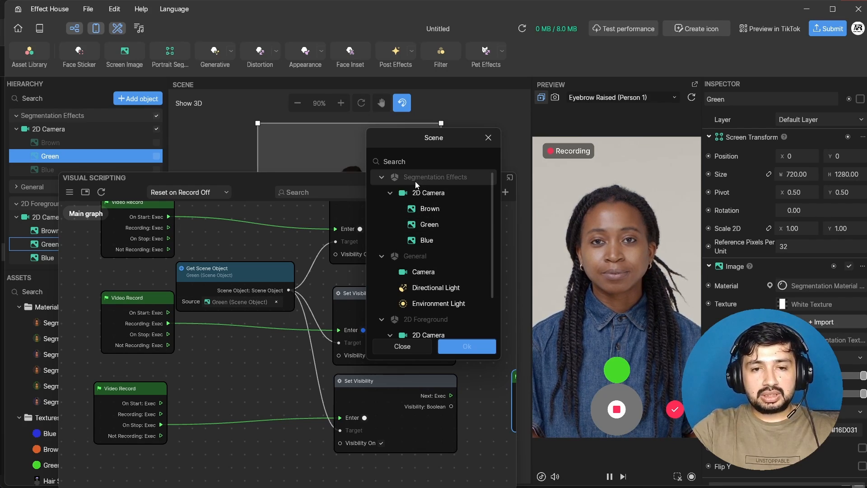
pyautogui.scroll(-2, 432, 178)
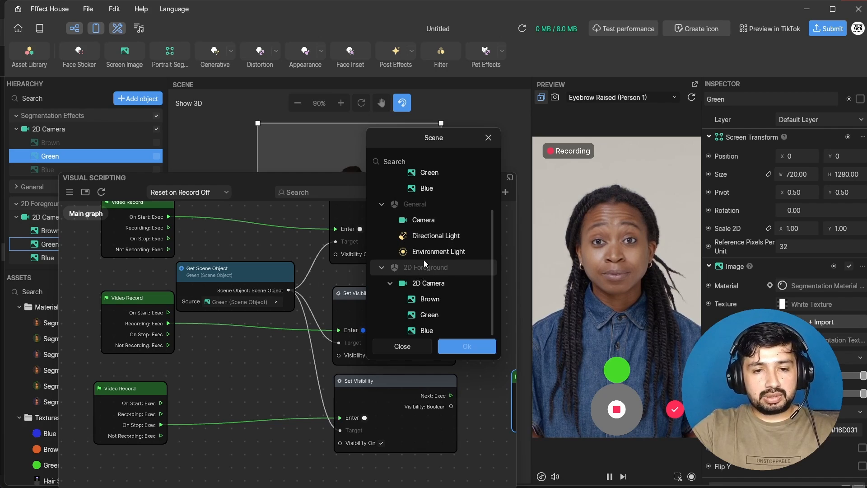
pyautogui.scroll(2, 449, 233)
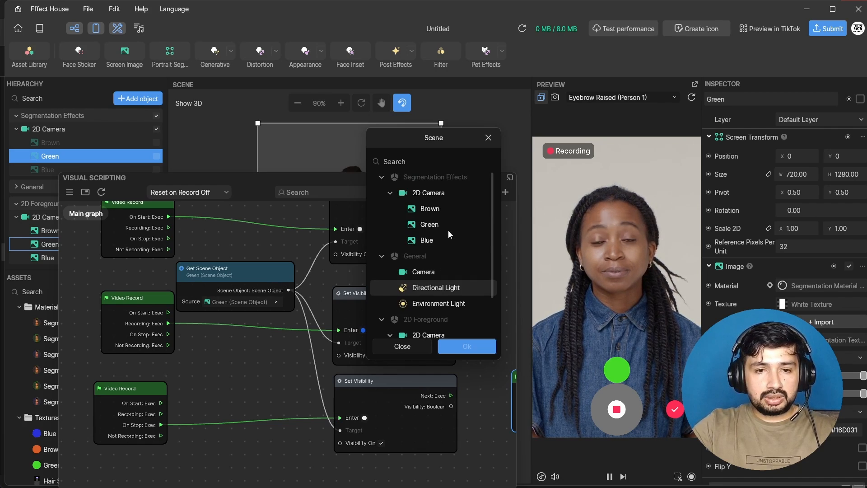
pyautogui.scroll(-2, 427, 304)
pyautogui.scroll(2, 435, 226)
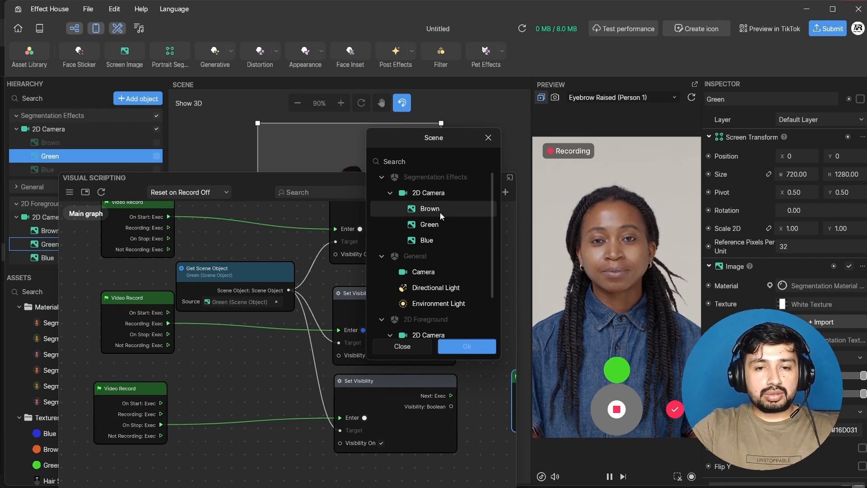
pyautogui.scroll(-2, 419, 307)
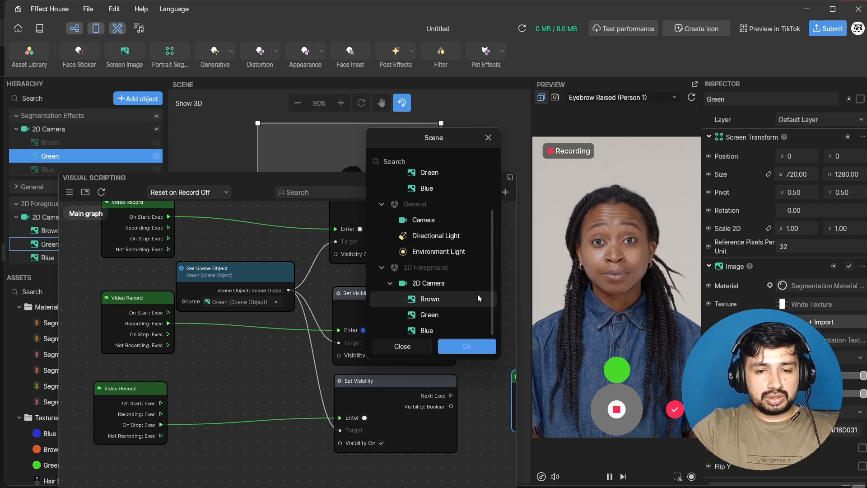
pyautogui.click(424, 315)
pyautogui.click(466, 346)
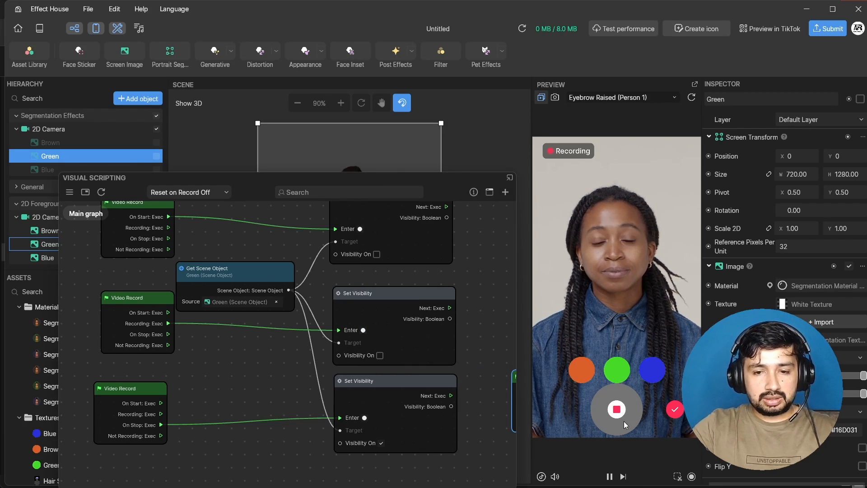
# Reset the preview effect and test starting and stopping recording to check the visibility of the colour buttons.
pyautogui.click(691, 98)
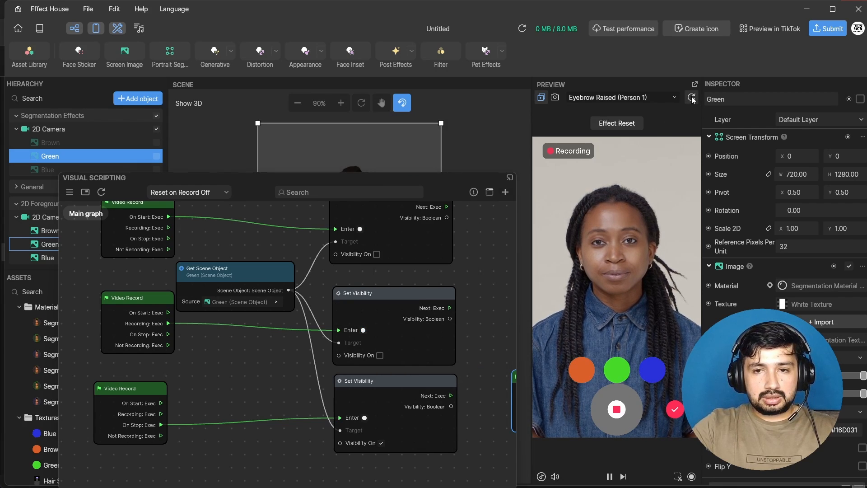
pyautogui.click(619, 411)
pyautogui.click(618, 407)
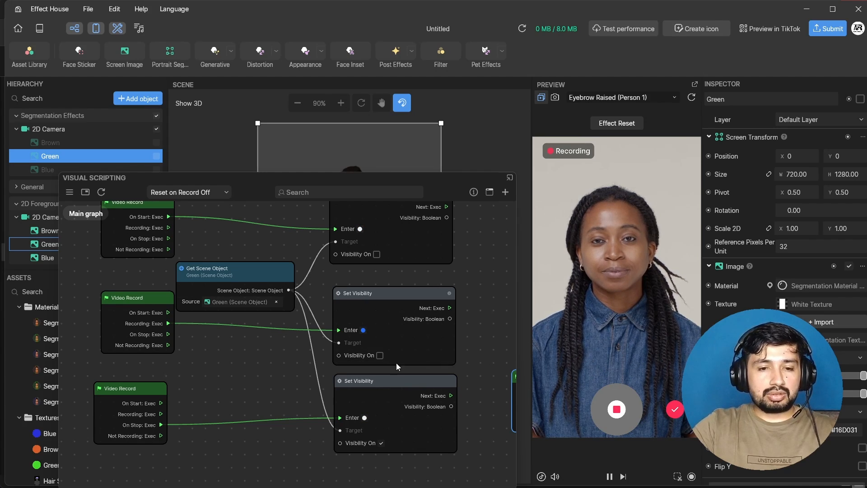
pyautogui.scroll(-2, 309, 337)
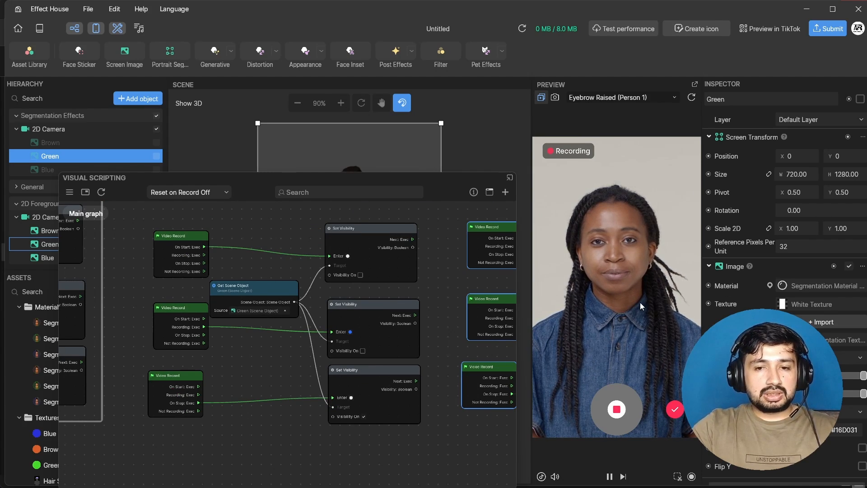
pyautogui.click(617, 411)
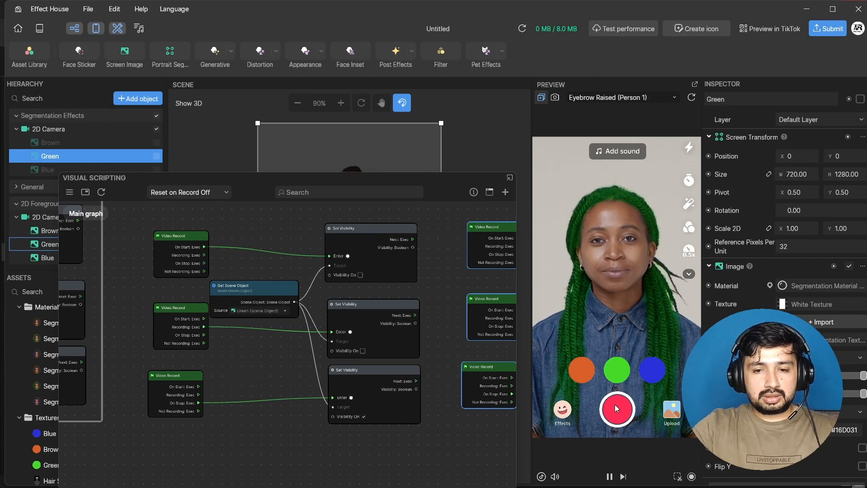
pyautogui.click(616, 408)
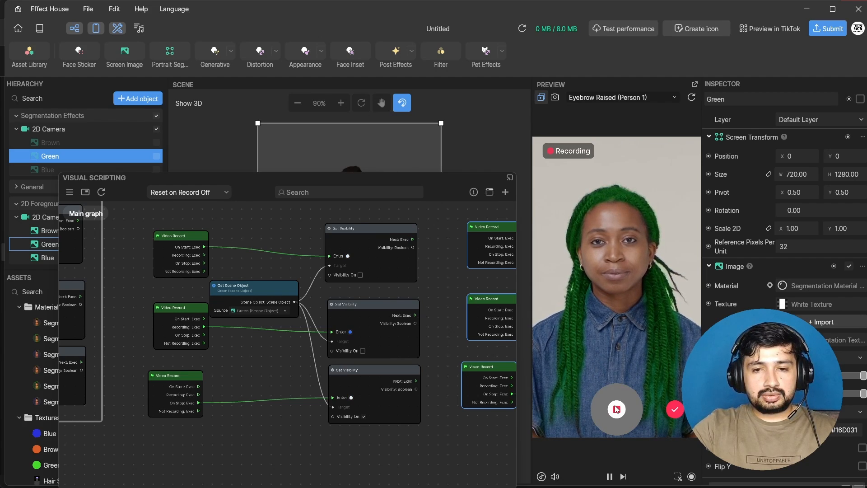
pyautogui.click(617, 409)
pyautogui.scroll(-4, 443, 318)
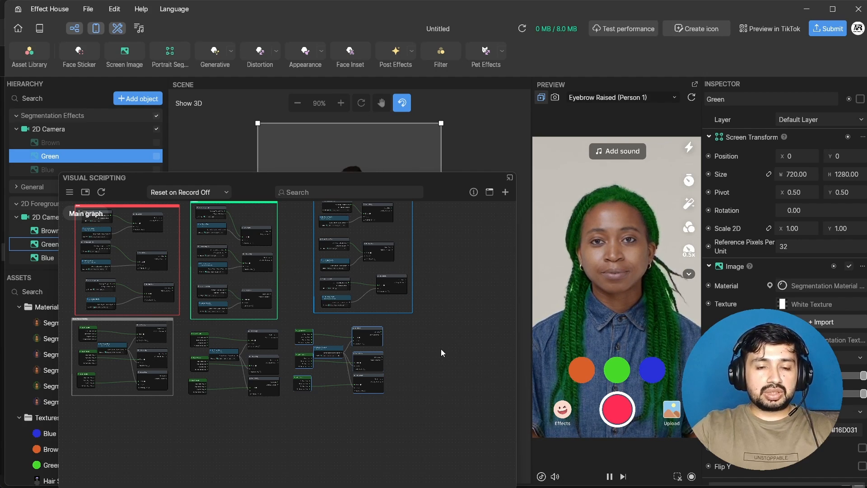
pyautogui.scroll(-3, 447, 327)
pyautogui.scroll(5, 440, 322)
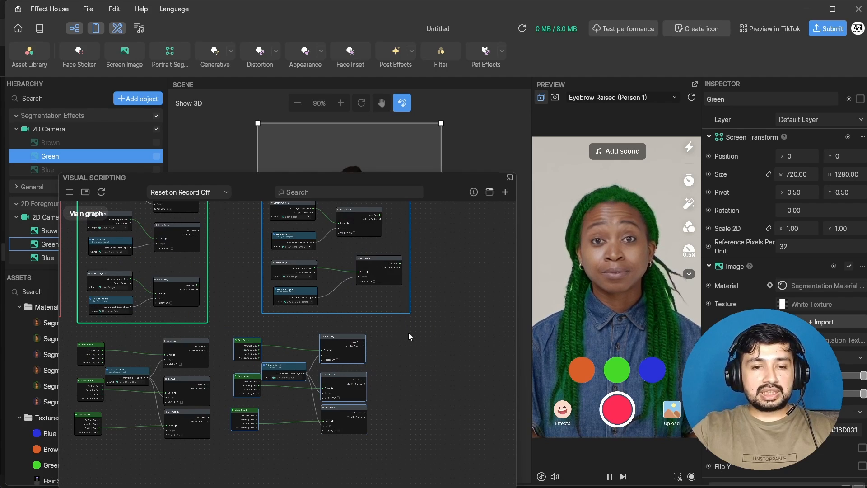
pyautogui.scroll(-2, 443, 332)
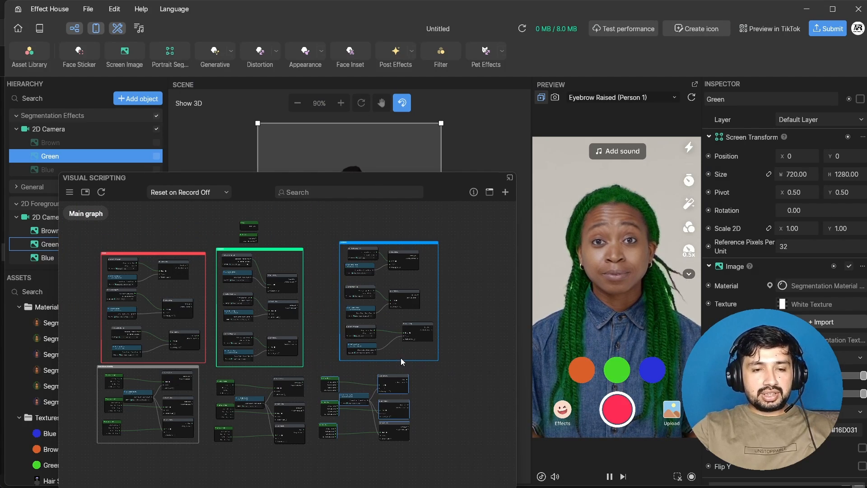